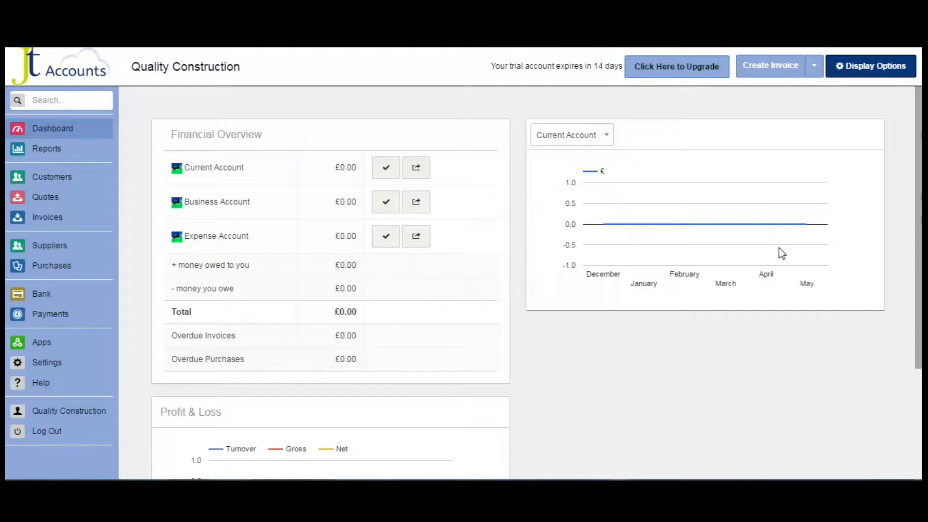
# Move the Profit & Loss chart above the bank account chart on the dashboard
pyautogui.click(608, 137)
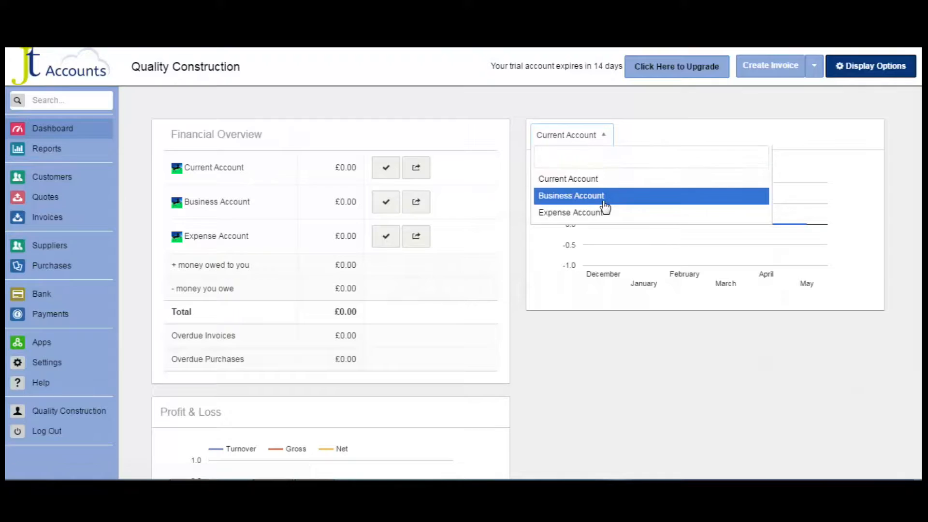
pyautogui.click(710, 151)
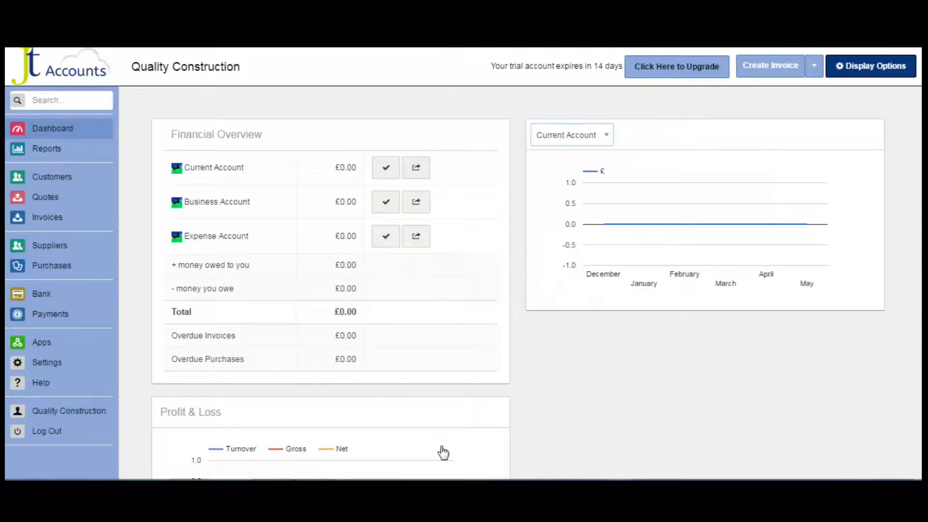
pyautogui.press('Down')
pyautogui.click(911, 263)
pyautogui.press('Down')
pyautogui.press('Down')
pyautogui.click(740, 363)
pyautogui.moveTo(364, 414); pyautogui.dragTo(727, 116)
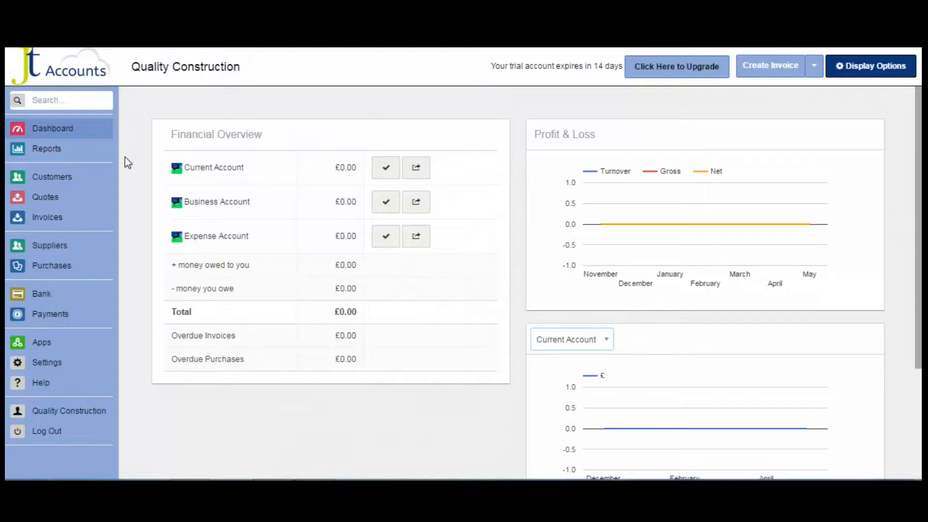
# Start a new customer record and enter the customer's full name, keeping the suggested customer code
pyautogui.click(55, 177)
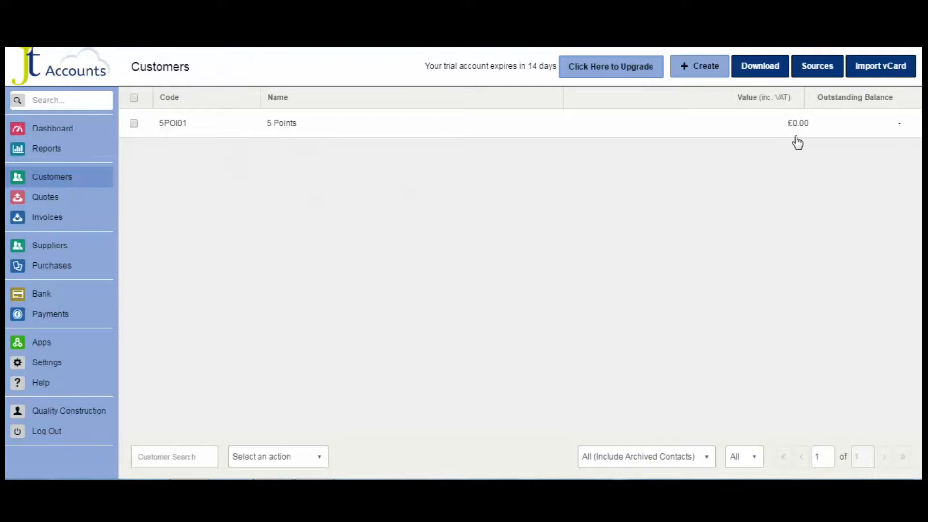
pyautogui.click(688, 71)
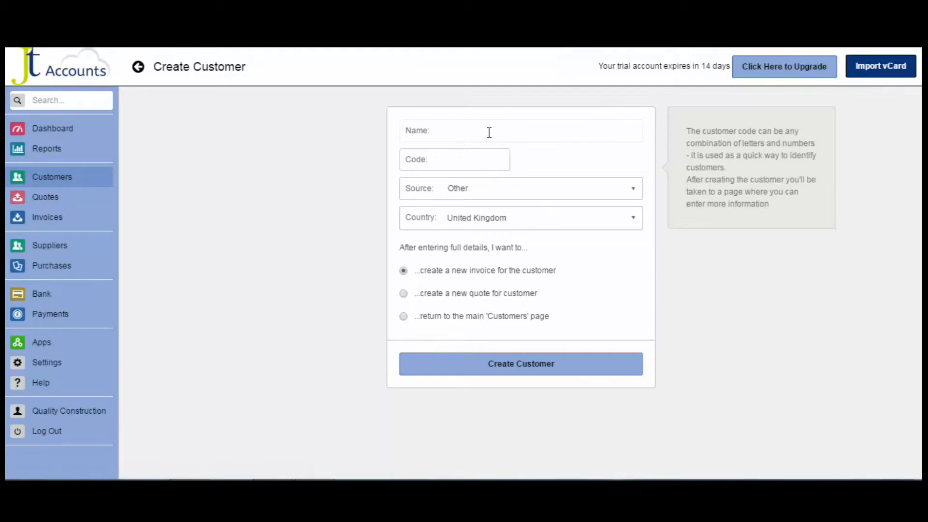
pyautogui.write('John S')
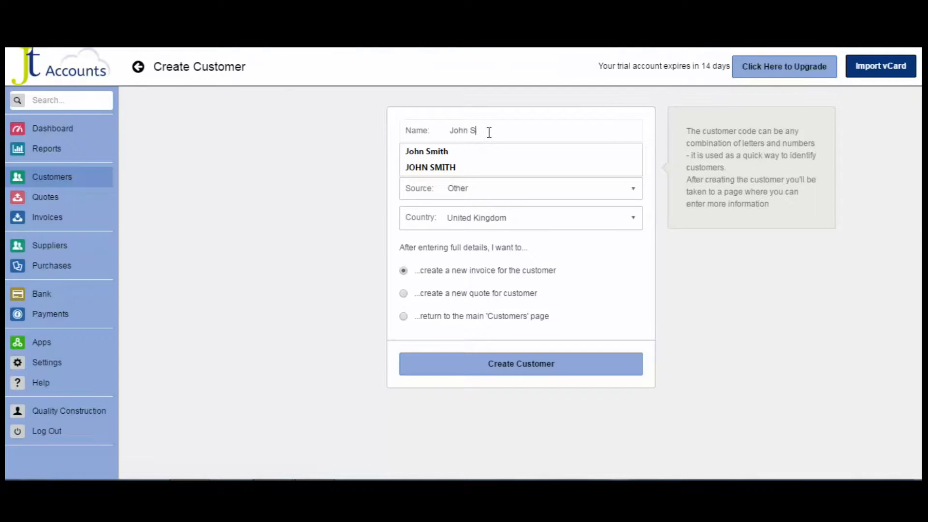
pyautogui.write('mith')
pyautogui.press('Tab')
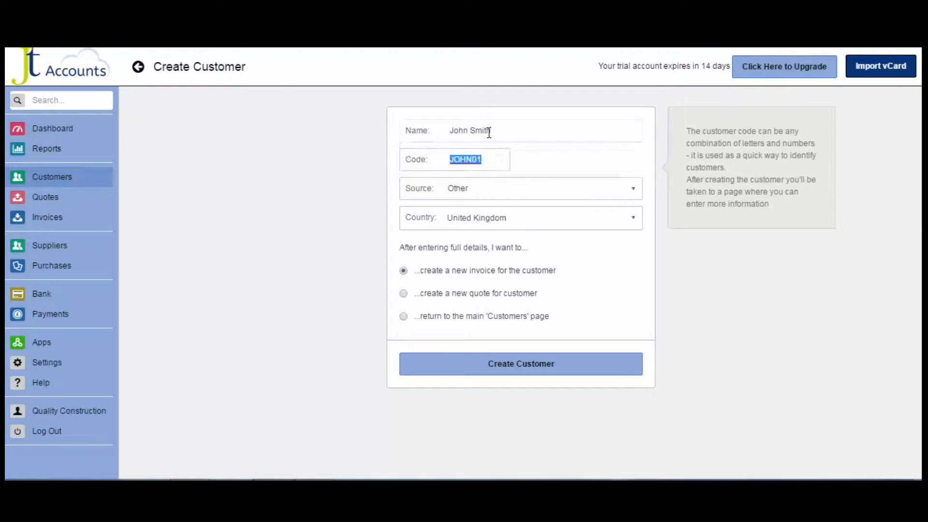
pyautogui.click(493, 159)
pyautogui.click(545, 166)
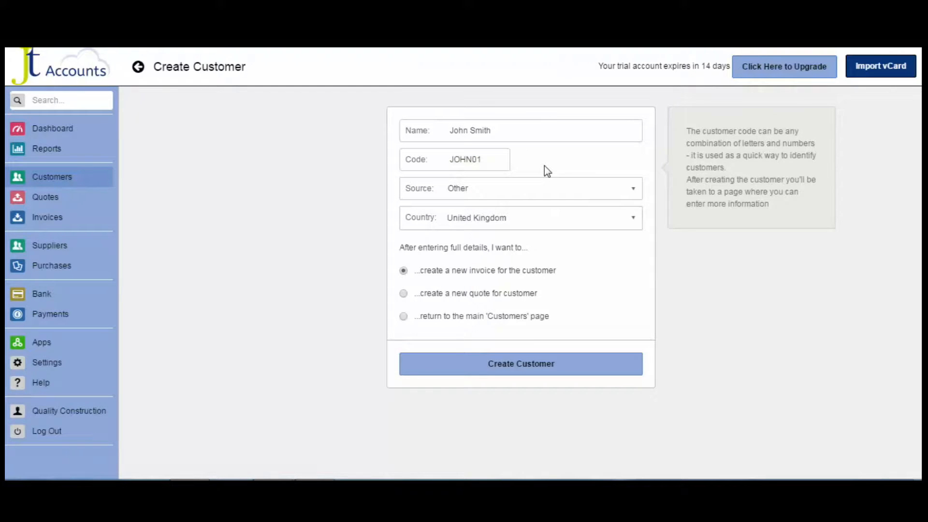
# Set the new customer's source to Website and create the customer record
pyautogui.click(631, 191)
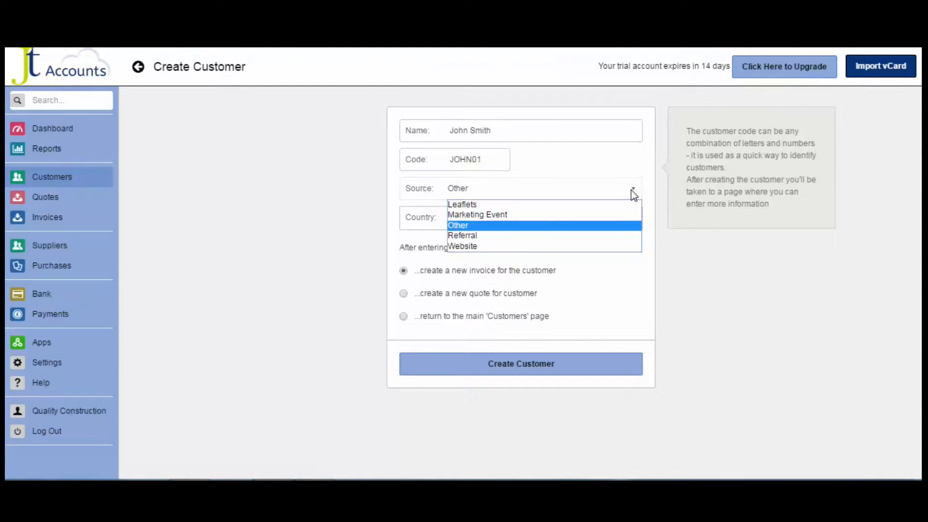
pyautogui.click(606, 247)
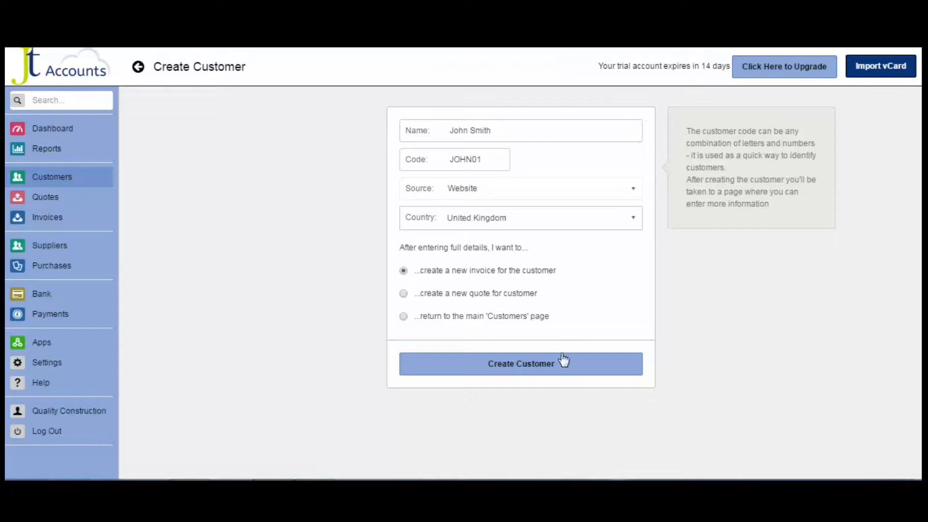
pyautogui.click(519, 370)
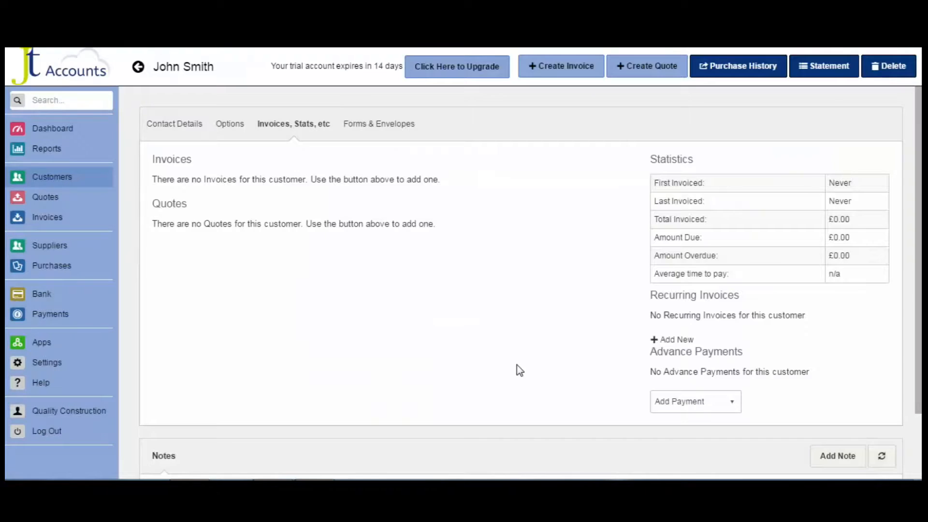
# Review the new customer's contact details, including the code, name and address fields
pyautogui.click(186, 131)
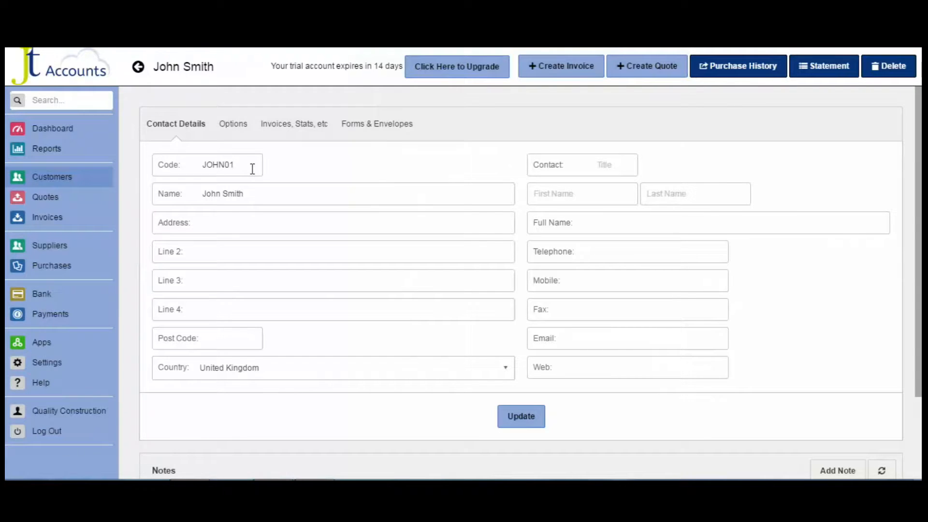
pyautogui.moveTo(248, 165); pyautogui.dragTo(196, 165)
pyautogui.moveTo(261, 194); pyautogui.dragTo(197, 193)
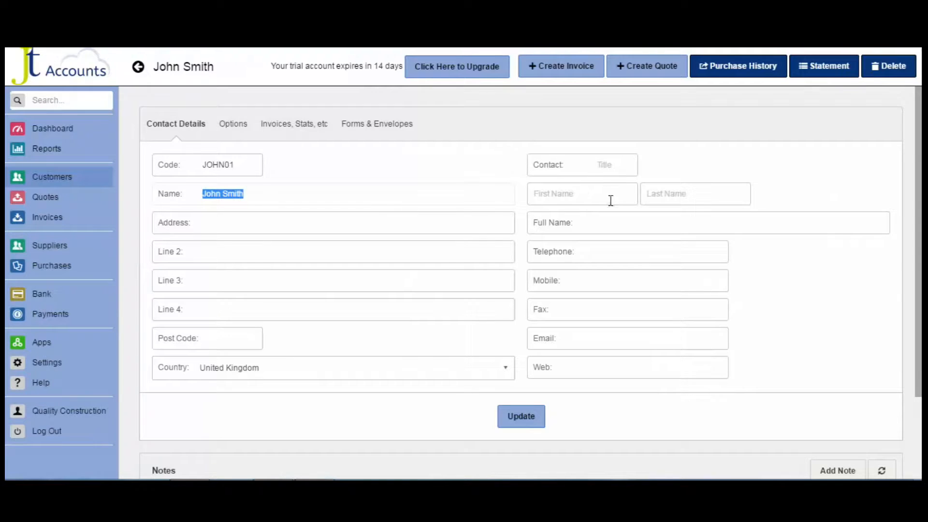
pyautogui.click(443, 225)
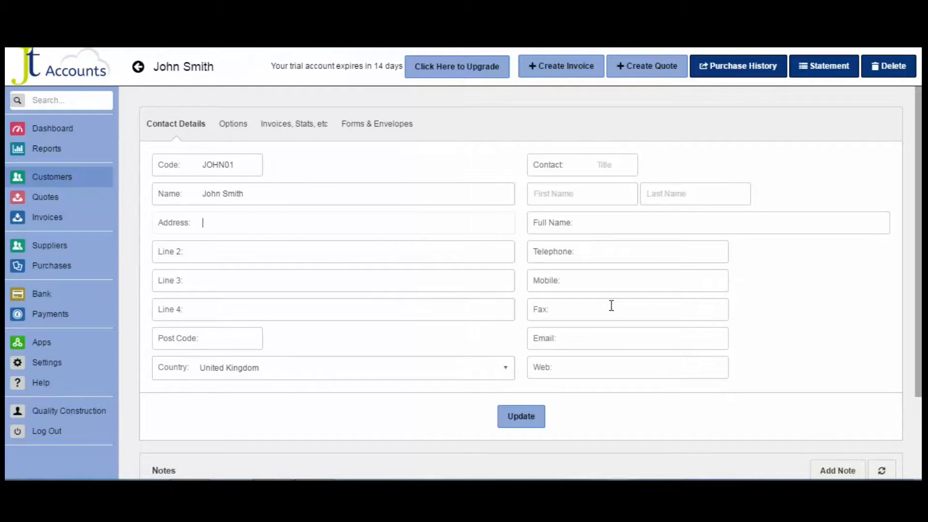
# Enter the customer's default purchase order number and set the payment terms to 30 days after invoice date
pyautogui.click(235, 126)
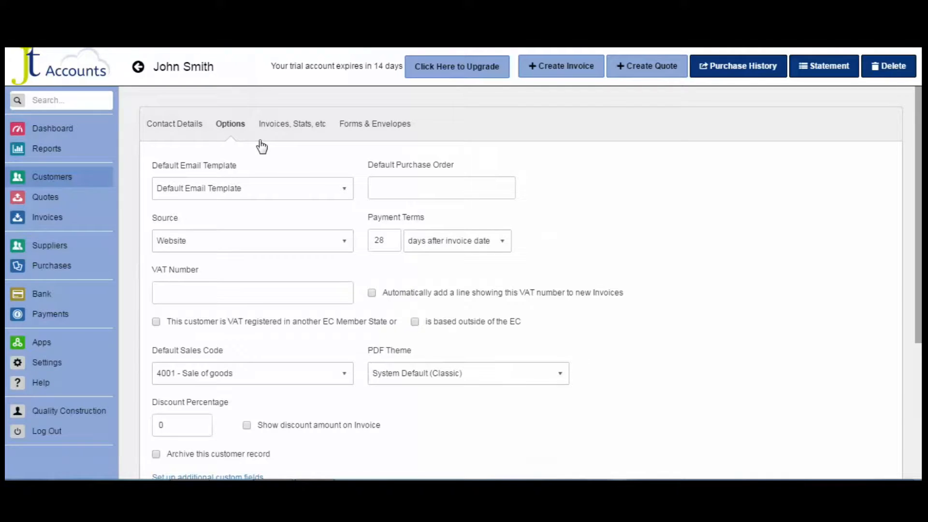
pyautogui.click(392, 186)
pyautogui.write('JS')
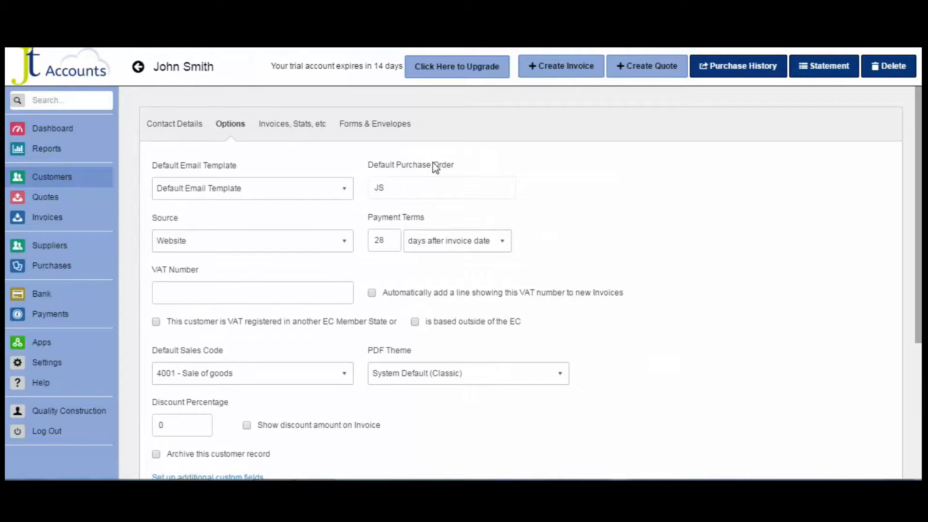
pyautogui.write('001')
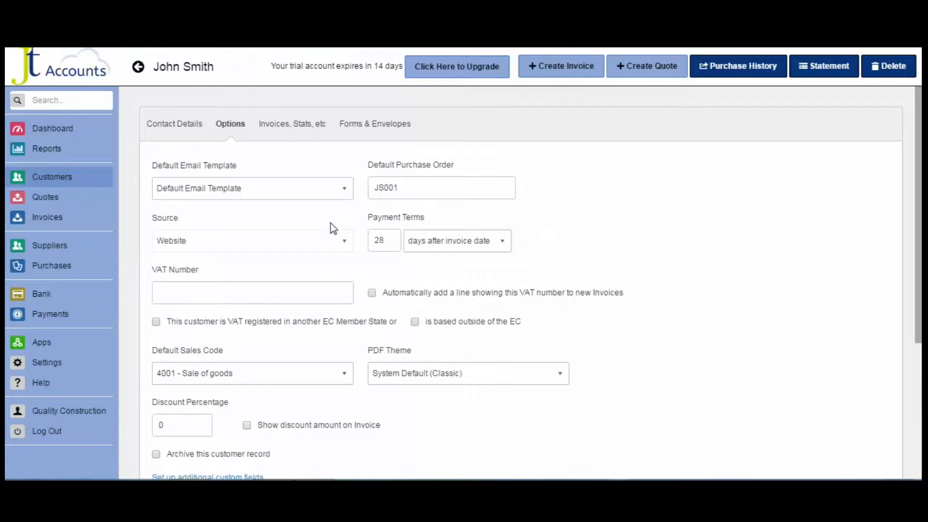
pyautogui.doubleClick(389, 237)
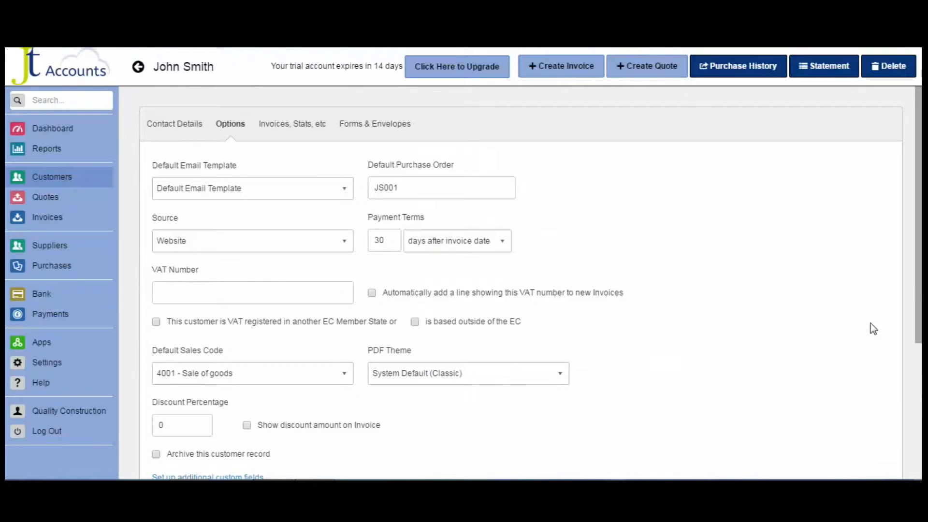
# Set the customer's default sales code to 4002 - Labour
pyautogui.scroll(-3, 920, 287)
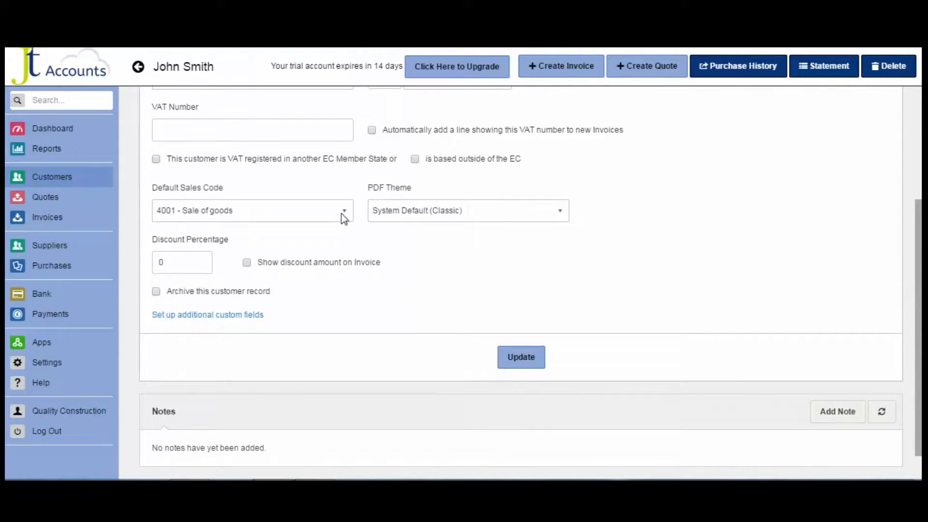
pyautogui.click(344, 214)
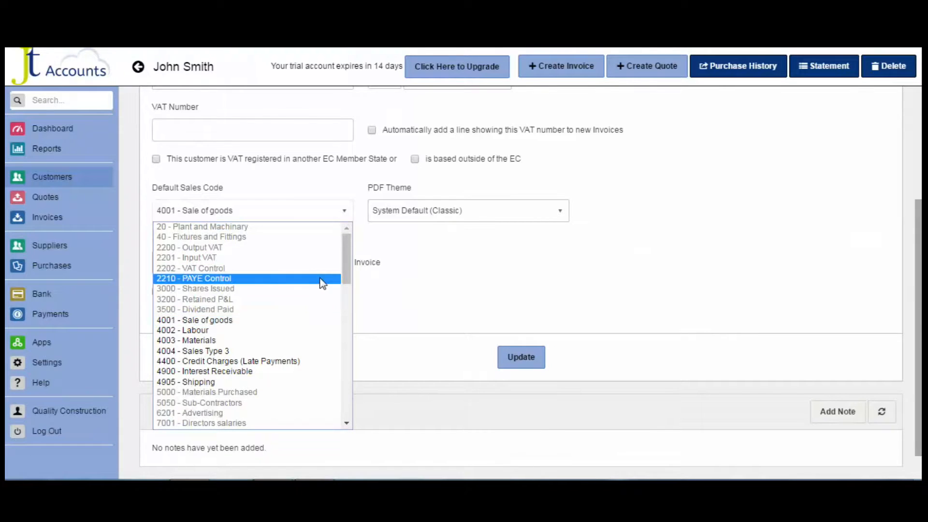
pyautogui.click(315, 332)
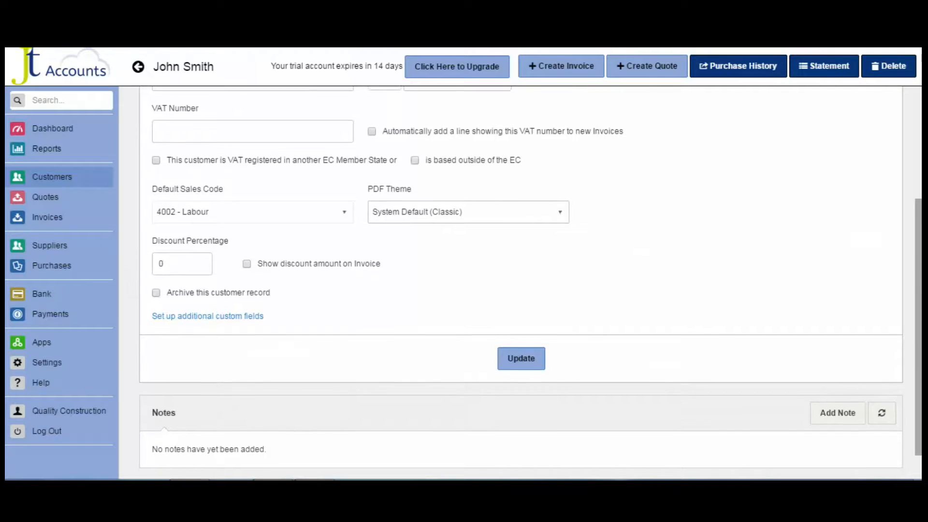
pyautogui.scroll(3, 910, 223)
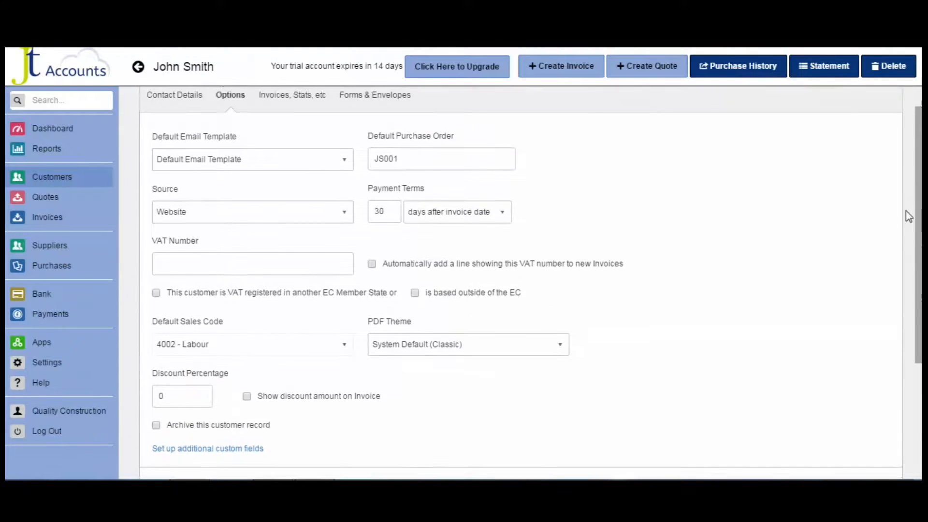
pyautogui.scroll(1, 909, 222)
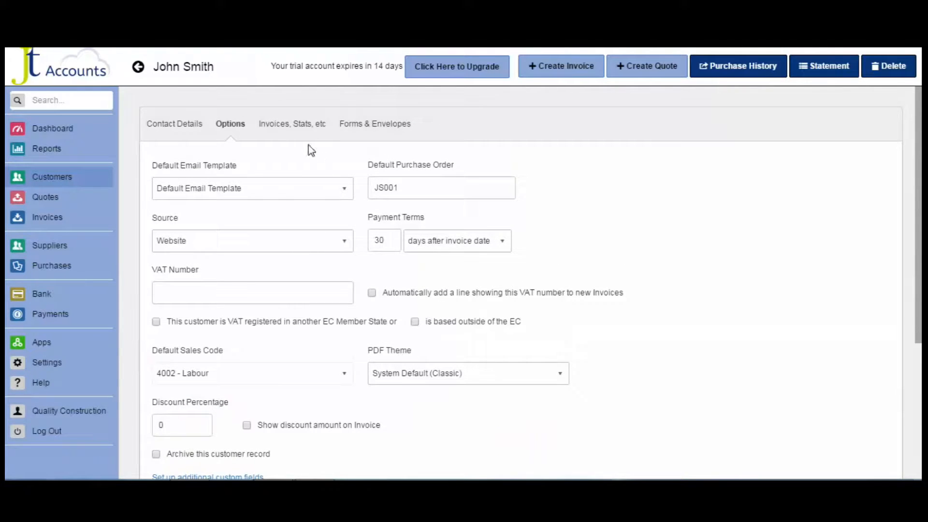
# Check the customer's invoices and statistics, and save the updated customer details
pyautogui.click(289, 128)
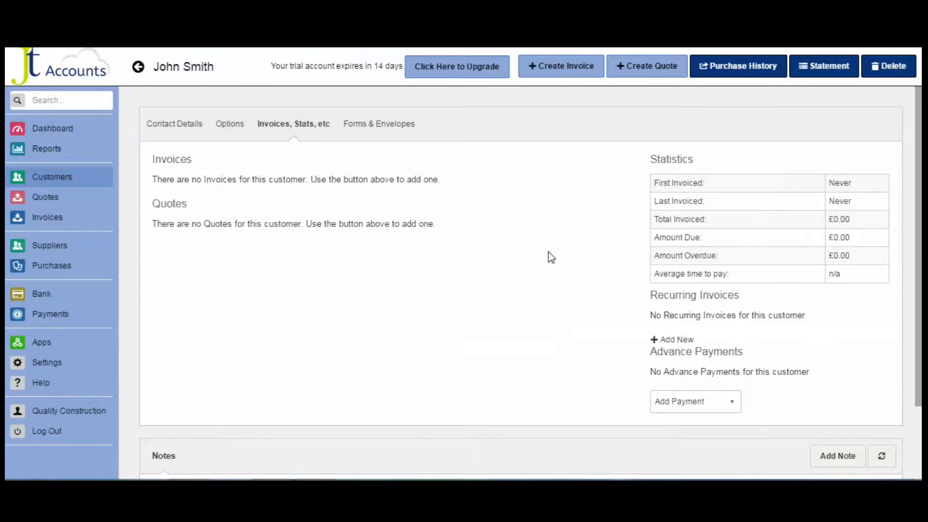
pyautogui.moveTo(920, 226)
pyautogui.mouseDown()
pyautogui.moveTo(921, 274)
pyautogui.moveTo(921, 226)
pyautogui.mouseUp()
pyautogui.click(198, 125)
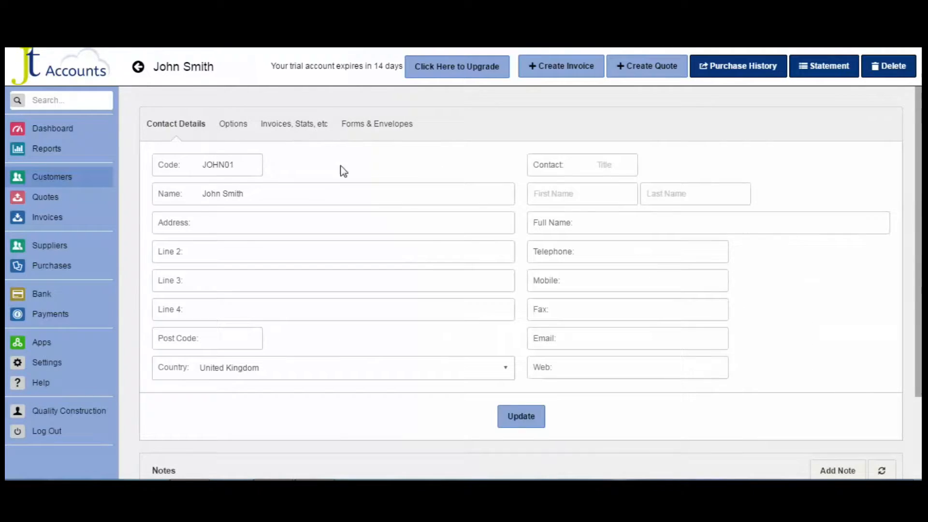
pyautogui.click(523, 422)
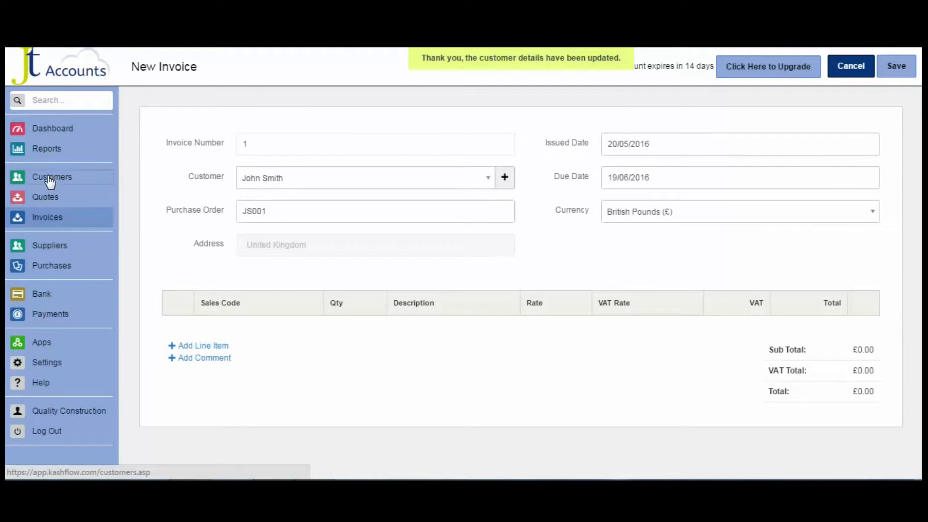
# Return to the customer list and open the 5 Points record to view its contact details
pyautogui.click(51, 179)
pyautogui.click(475, 117)
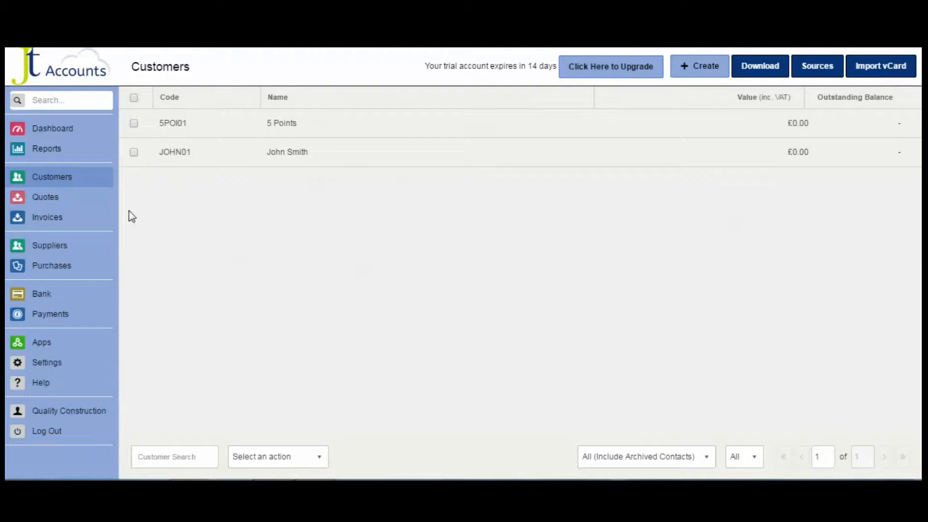
pyautogui.click(439, 124)
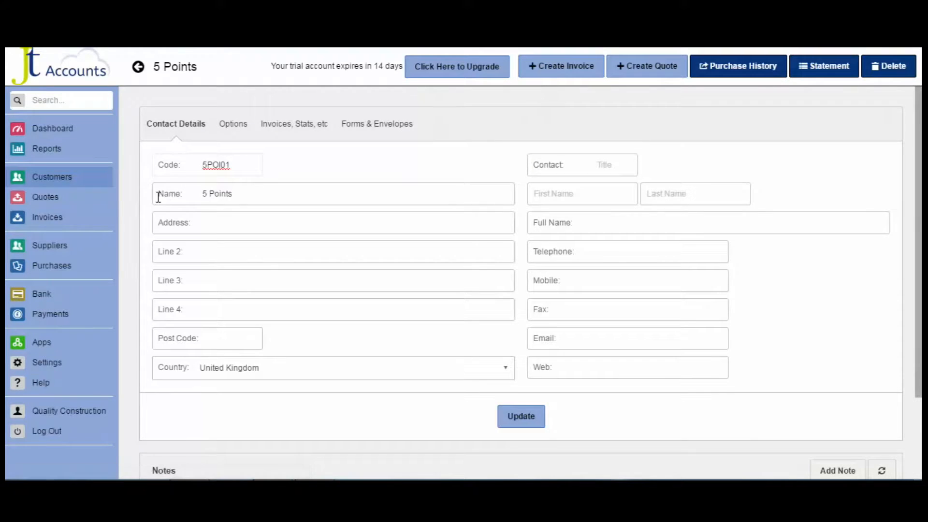
# Create a new sales invoice and set its invoice number to 100
pyautogui.click(50, 218)
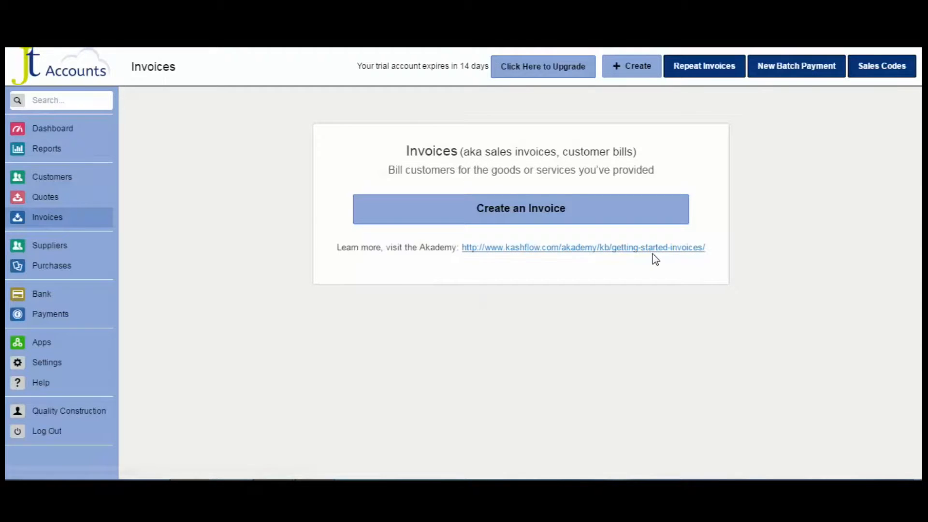
pyautogui.click(631, 75)
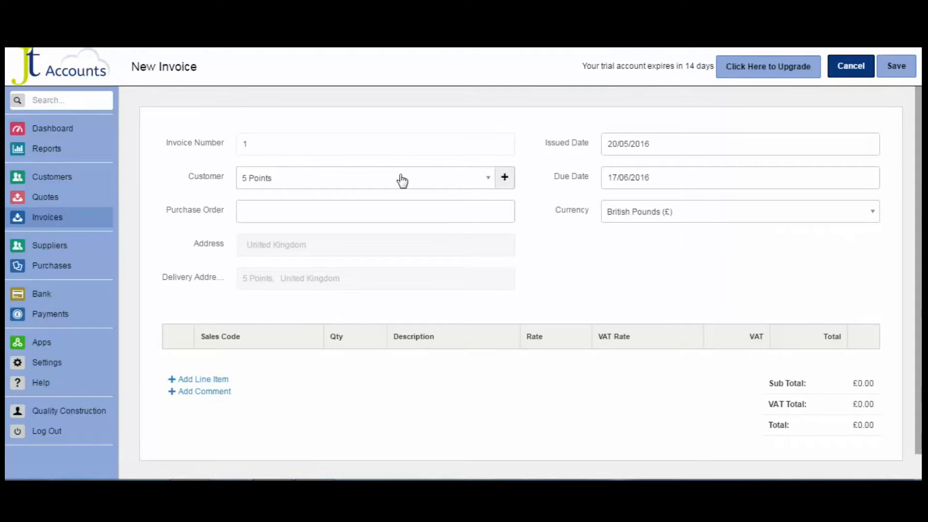
pyautogui.click(275, 141)
pyautogui.write('100')
pyautogui.press('Tab')
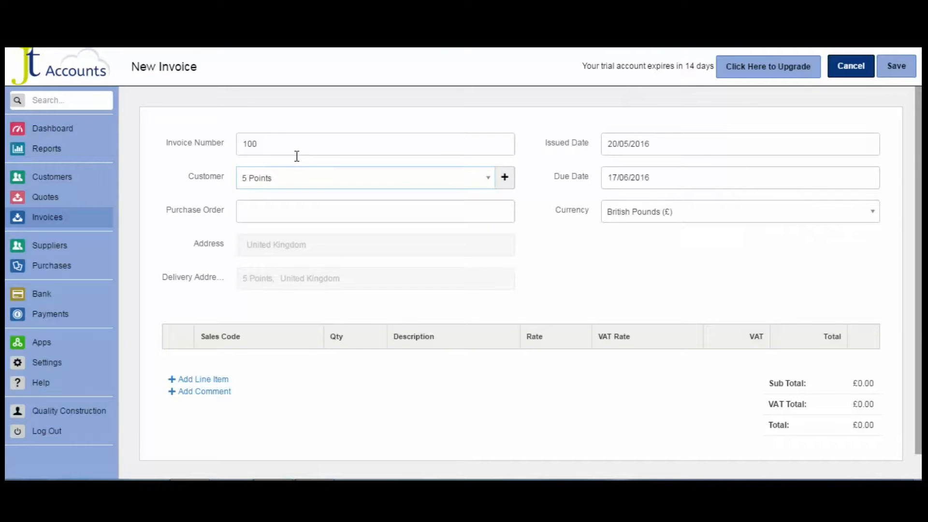
# Examine the invoice's customer choices and the address options for 5 Points, including the separate delivery address
pyautogui.click(489, 185)
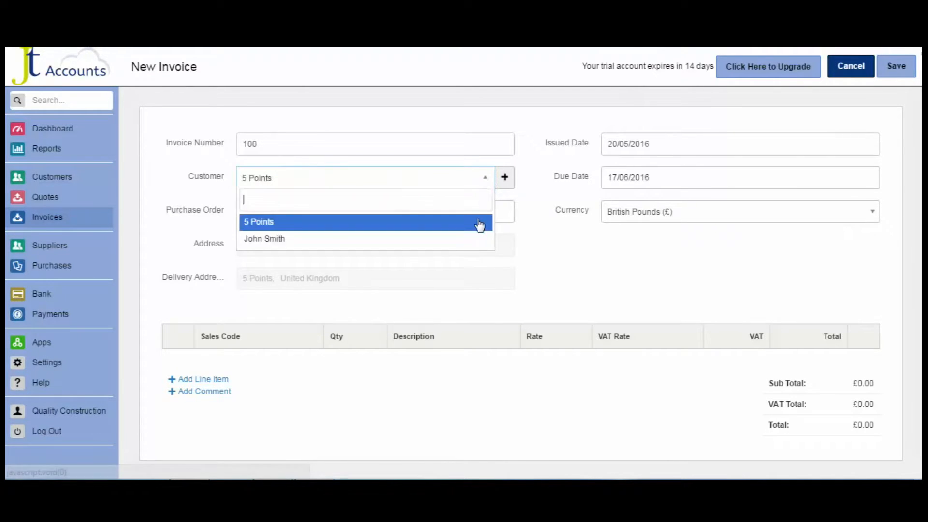
pyautogui.click(530, 221)
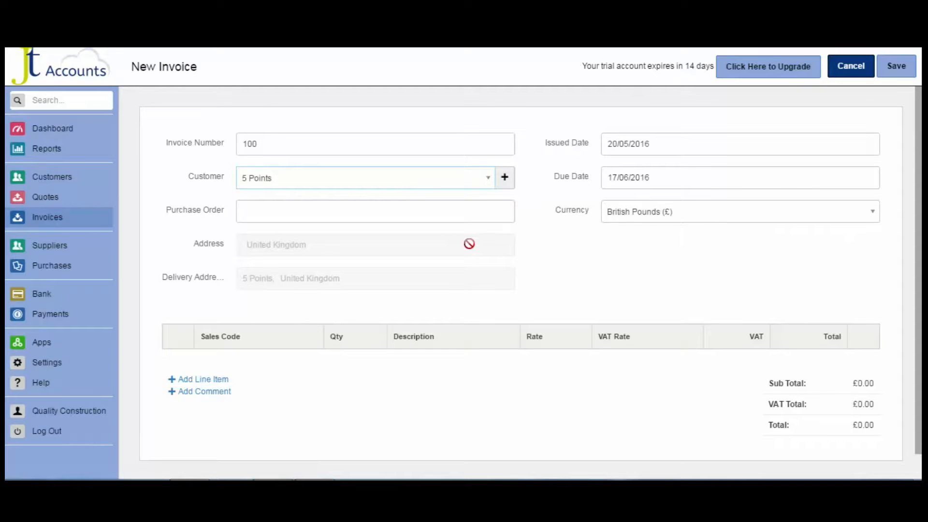
pyautogui.click(338, 251)
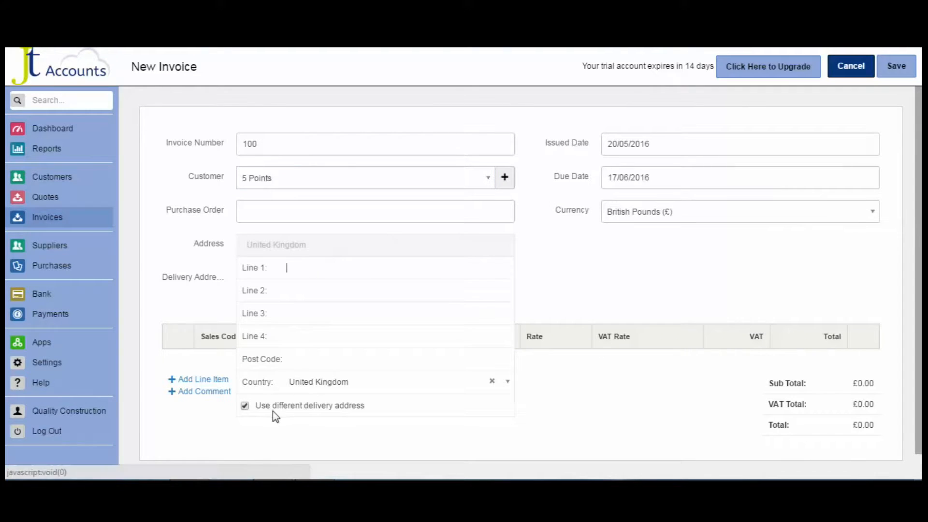
pyautogui.click(558, 256)
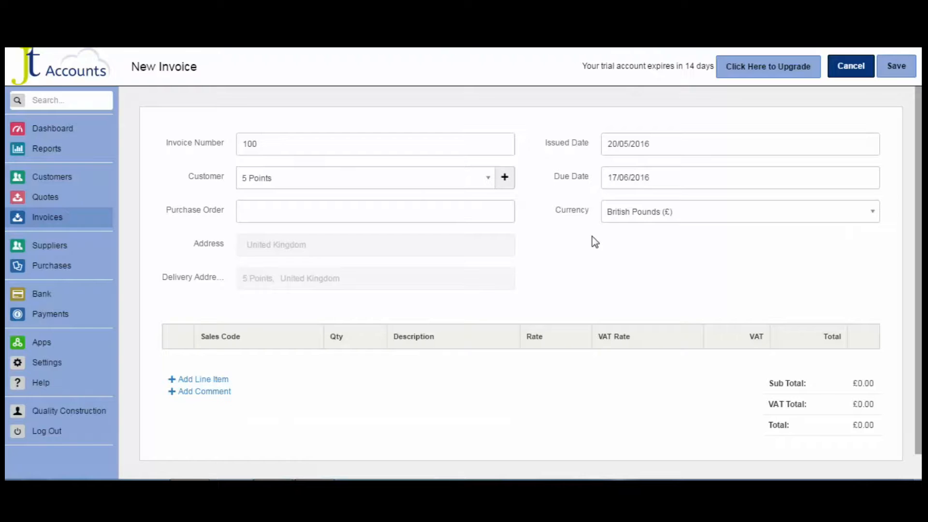
# Add three line items and fill in the first with the description Work Carried Out 19th May 2016 and a rate of 500
pyautogui.click(202, 380)
pyautogui.click(203, 407)
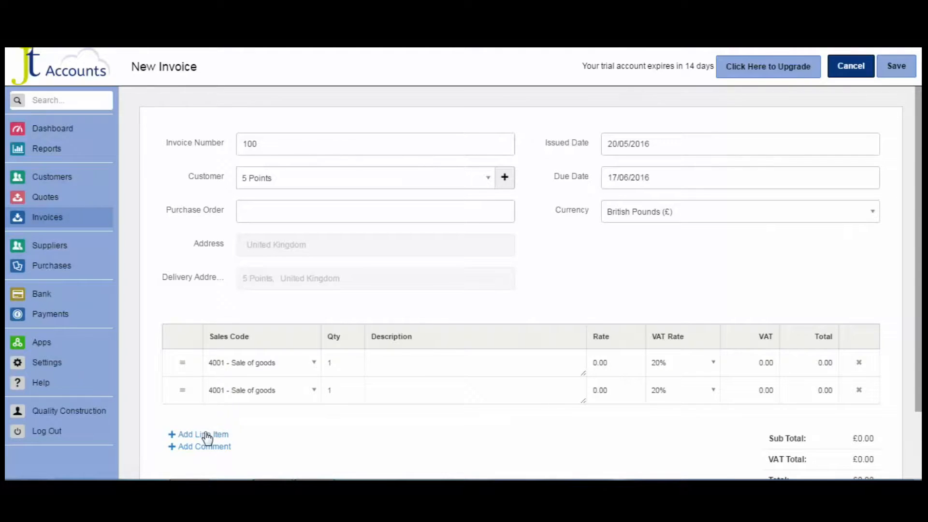
pyautogui.click(206, 435)
pyautogui.scroll(-1, 797, 311)
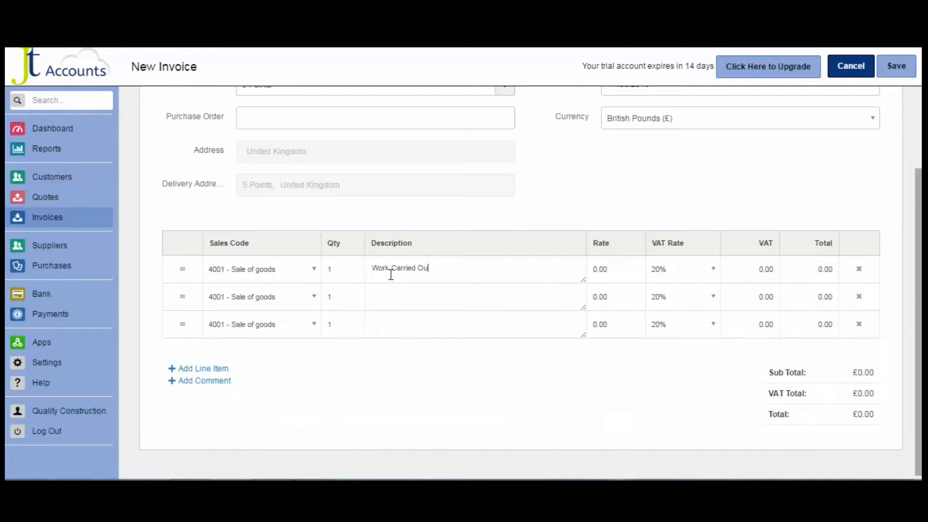
pyautogui.write('May 2016')
pyautogui.press('Tab')
pyautogui.write('500')
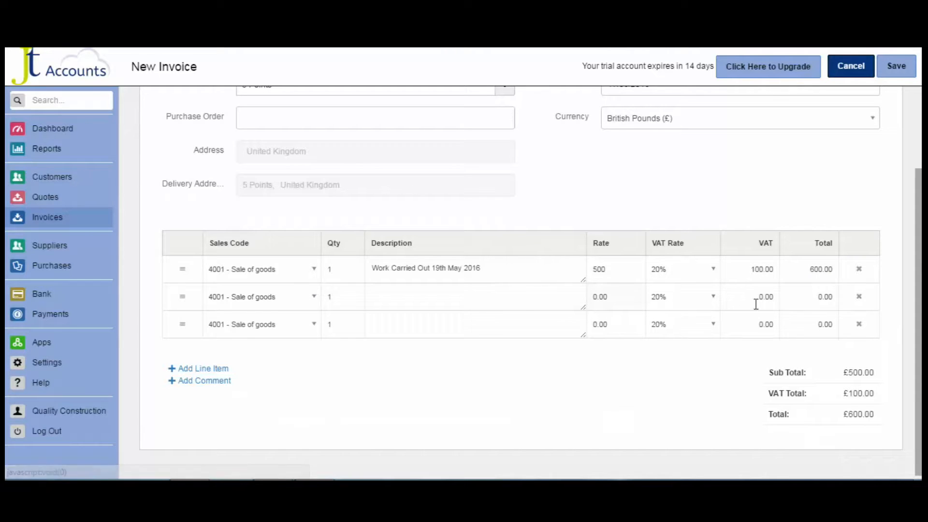
# Enter a total of 1000 on the second line, and set the second and third lines' sales codes to 4002 - Labour and 4003 - Materials
pyautogui.click(826, 297)
pyautogui.write('1000')
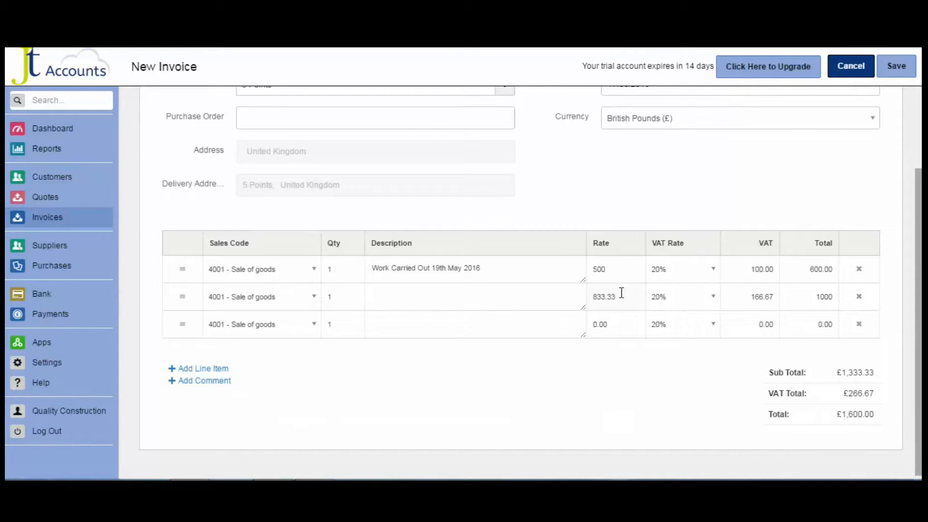
pyautogui.click(280, 300)
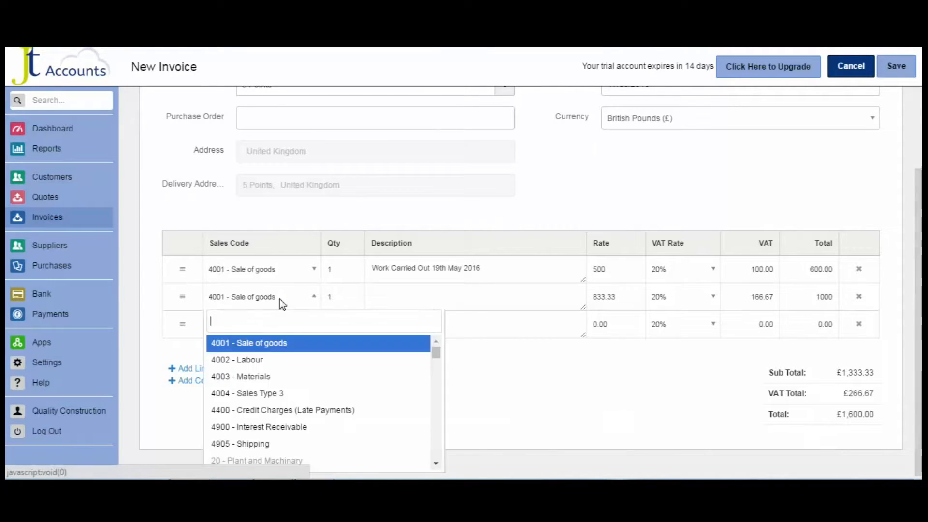
pyautogui.click(276, 360)
pyautogui.click(265, 331)
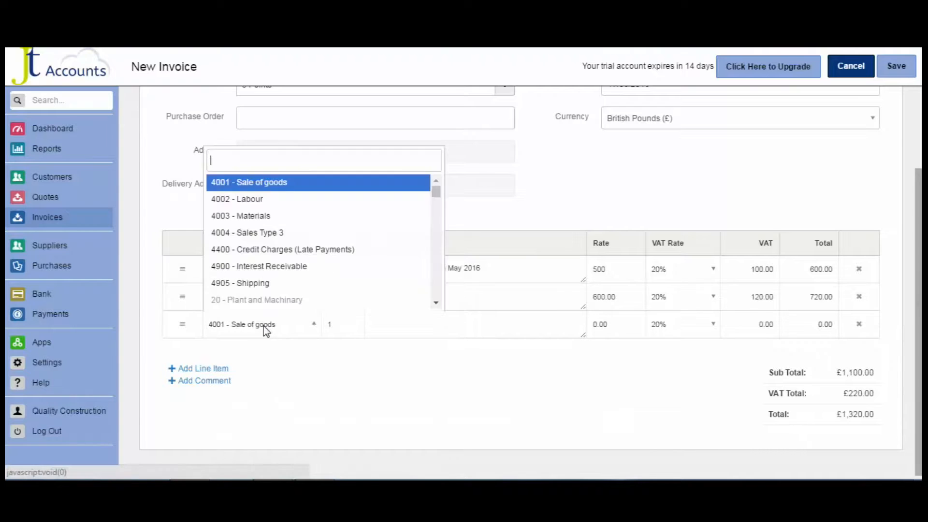
pyautogui.click(382, 215)
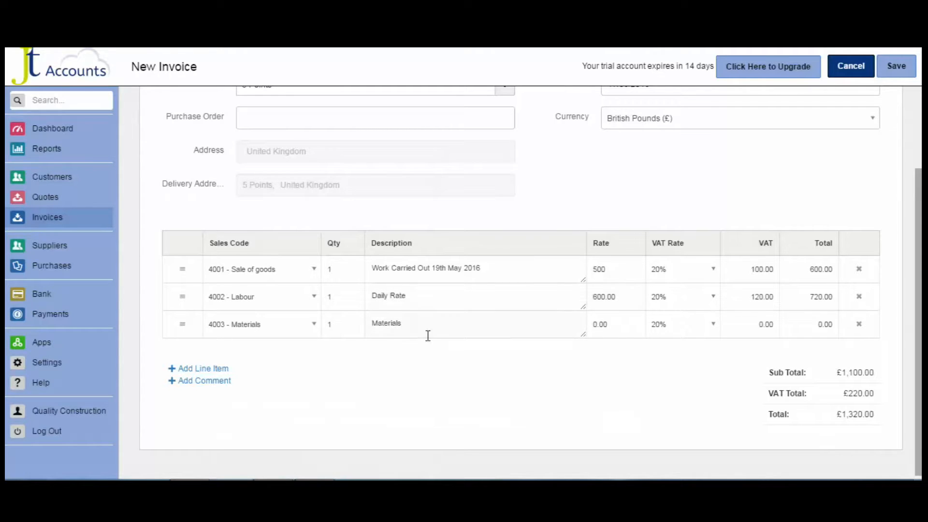
# Set the Materials line's rate to 1000 and reorder the lines as Materials, Daily Rate, Work Carried Out
pyautogui.click(608, 324)
pyautogui.hotkey('ctrl', 'a')
pyautogui.write('1000')
pyautogui.moveTo(177, 325); pyautogui.dragTo(191, 292)
pyautogui.moveTo(177, 346); pyautogui.dragTo(178, 317)
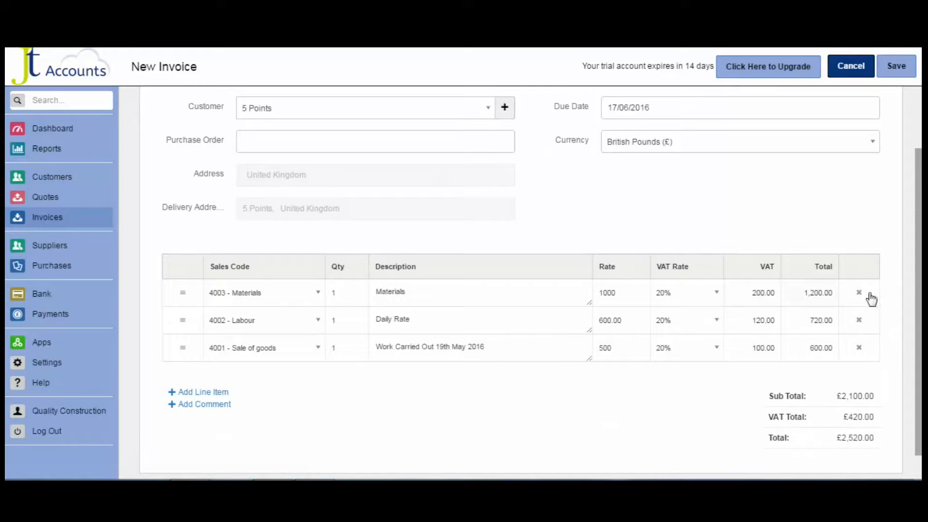
# Save the invoice and dismiss the online payments setup, choosing not to show it again
pyautogui.click(895, 72)
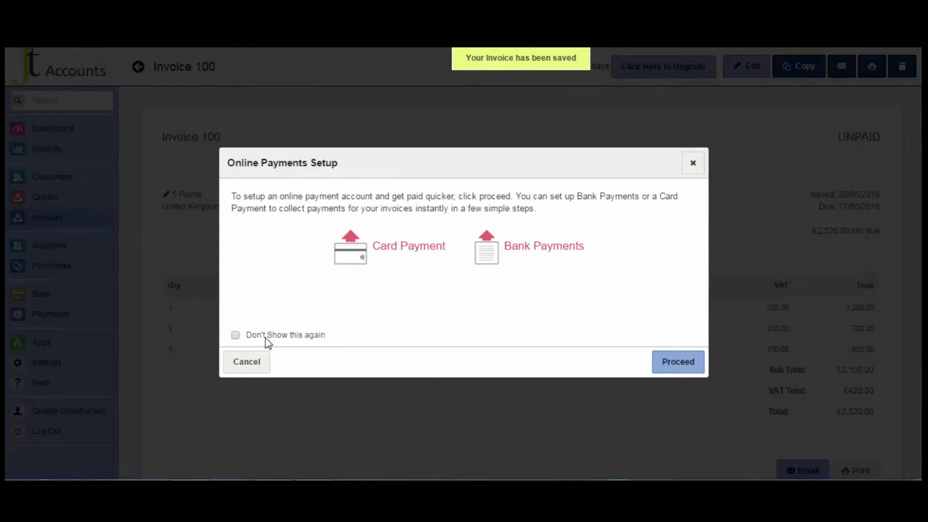
pyautogui.click(236, 335)
pyautogui.click(693, 163)
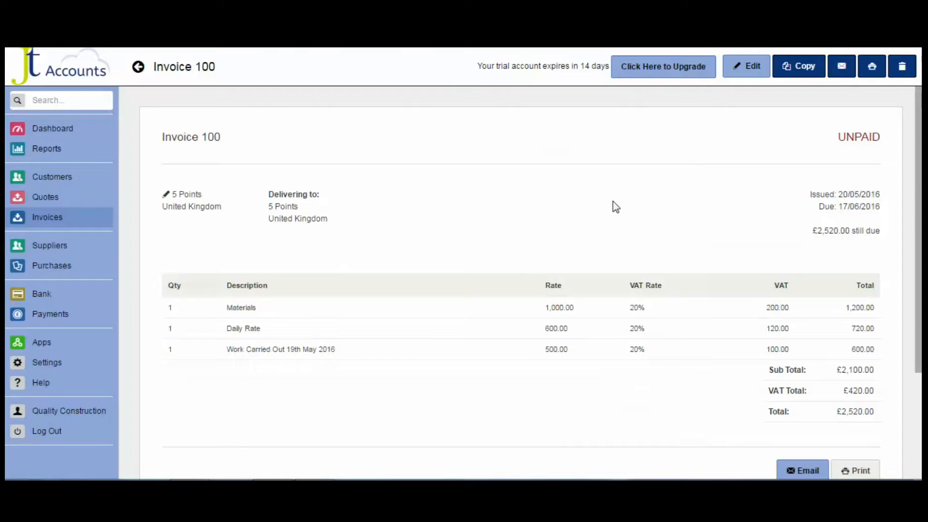
pyautogui.moveTo(919, 220)
pyautogui.mouseDown()
pyautogui.moveTo(920, 239)
pyautogui.moveTo(918, 224)
pyautogui.mouseUp()
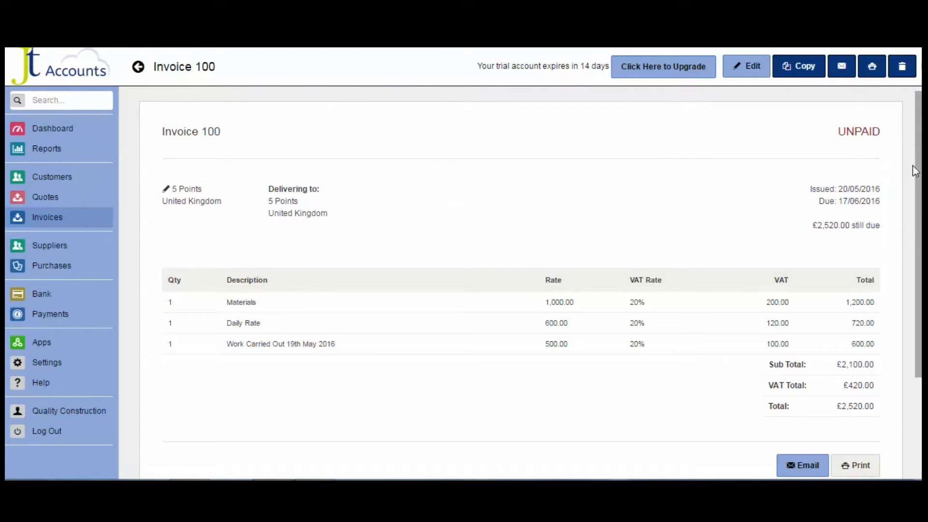
# Reopen invoice 100 from the invoice list and copy it to a new invoice
pyautogui.click(53, 218)
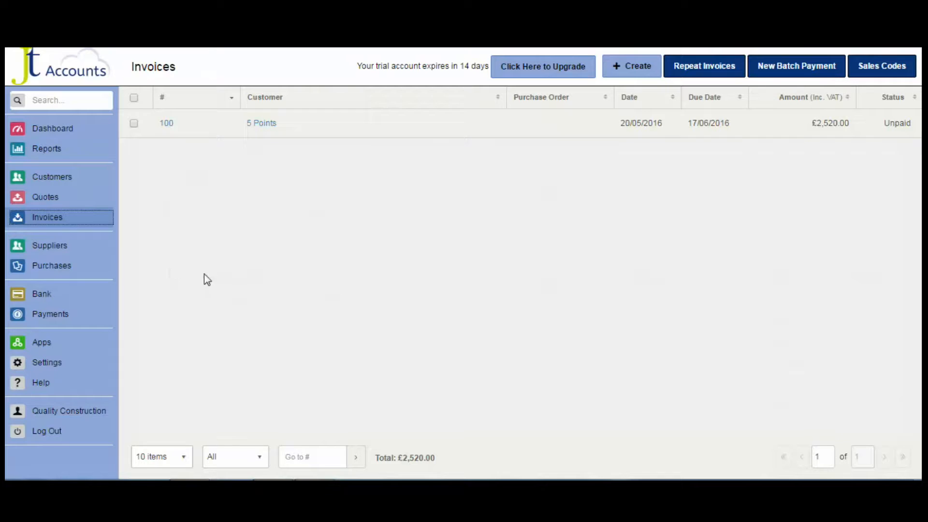
pyautogui.click(614, 134)
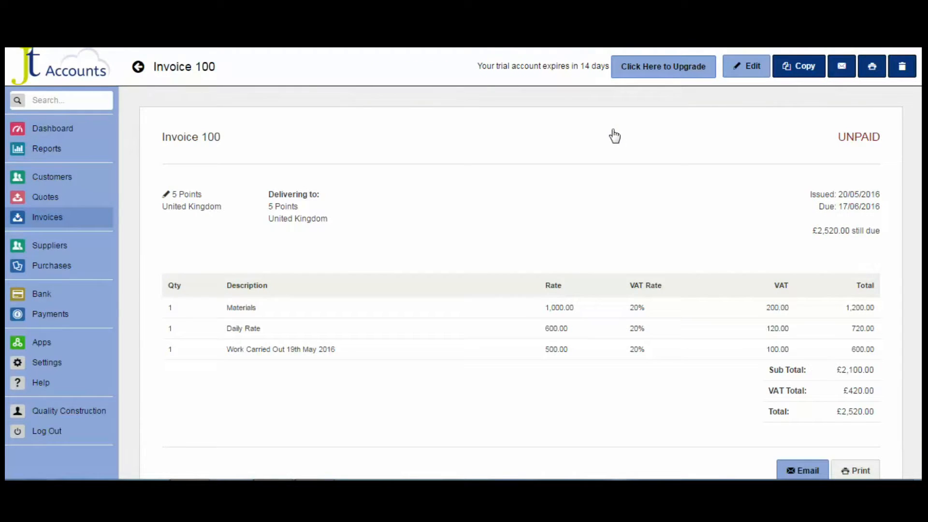
pyautogui.click(806, 71)
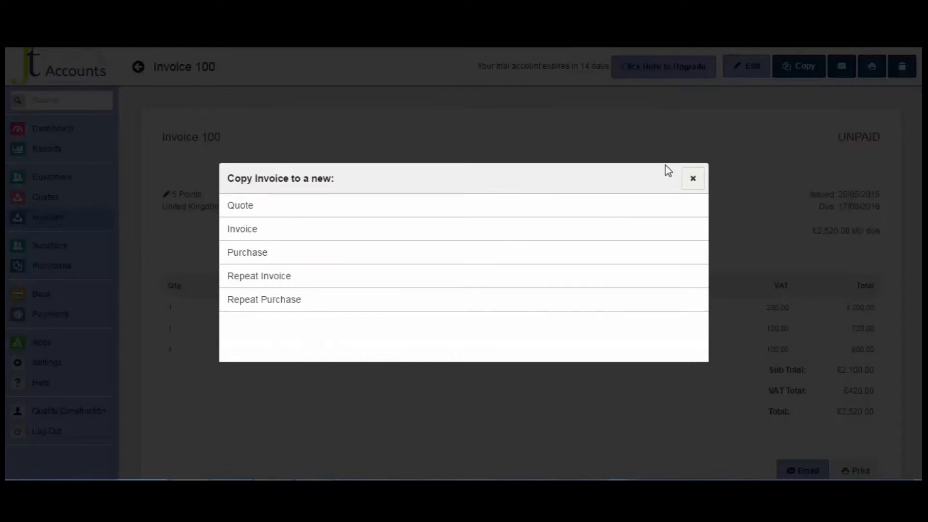
pyautogui.click(261, 236)
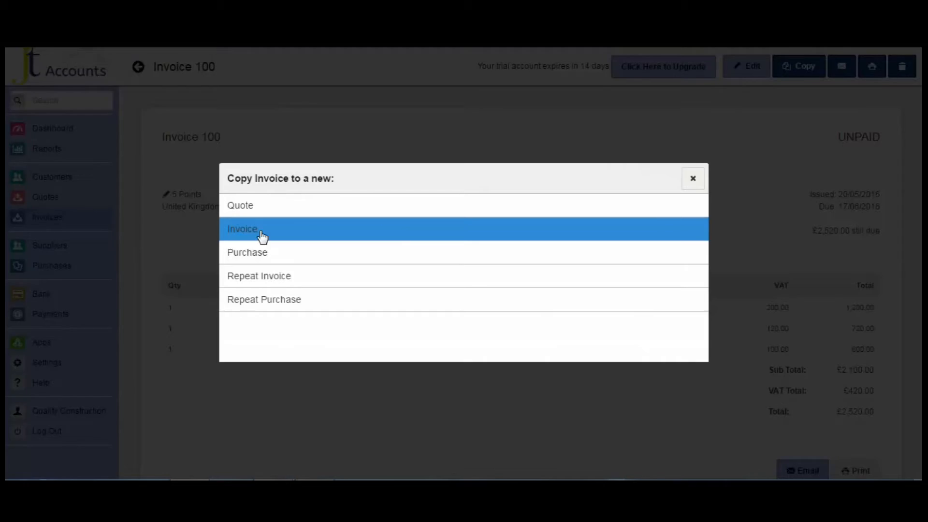
# Assign the copied invoice to the other customer, enter a purchase order number, and save it
pyautogui.click(320, 185)
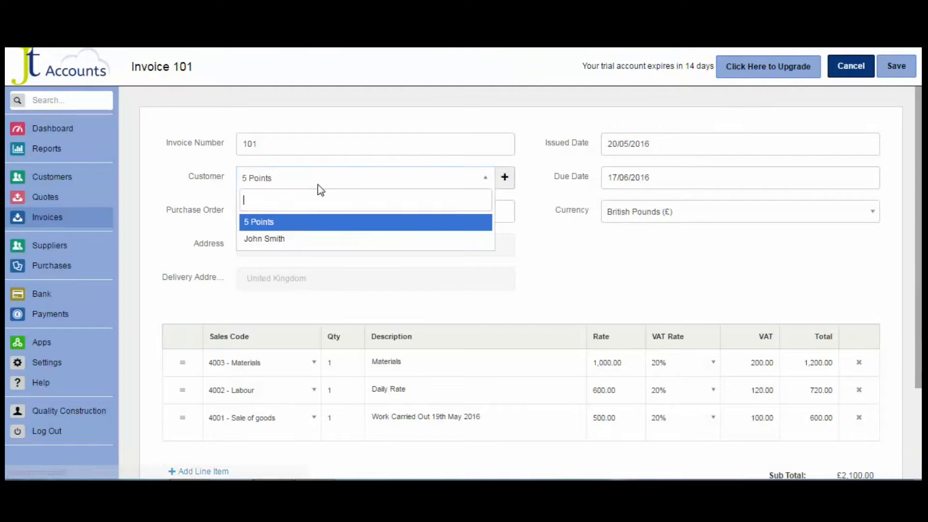
pyautogui.click(313, 241)
pyautogui.click(896, 66)
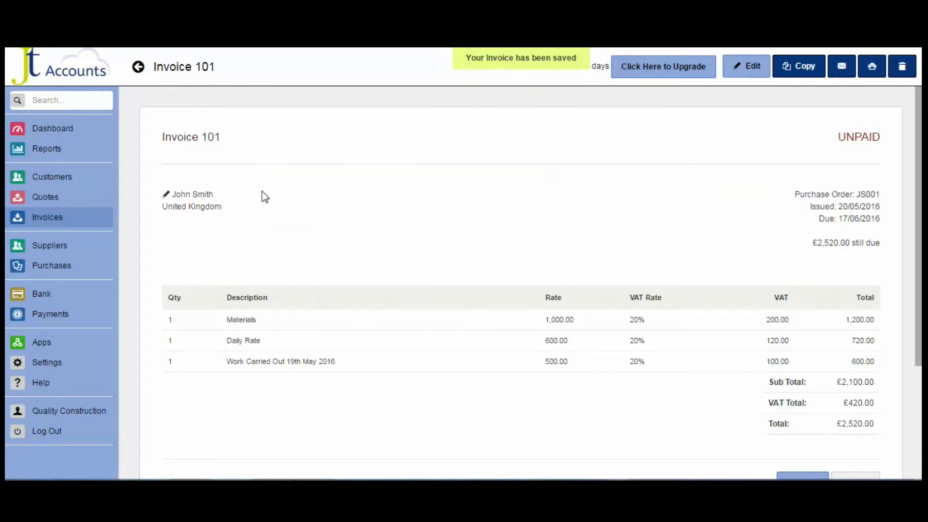
# Reopen invoice 100 for 5 Points, remove its Work Carried Out 19th May 2016 line, and save the change
pyautogui.click(50, 221)
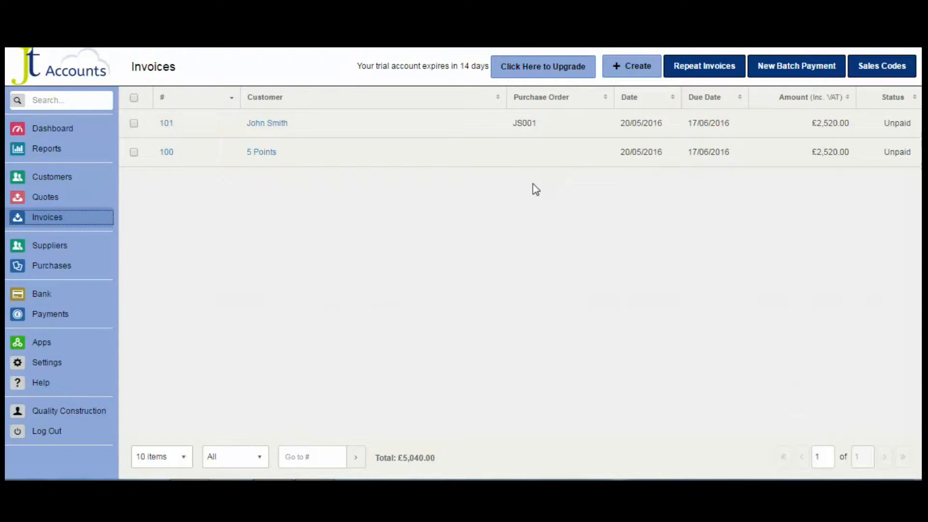
pyautogui.click(528, 162)
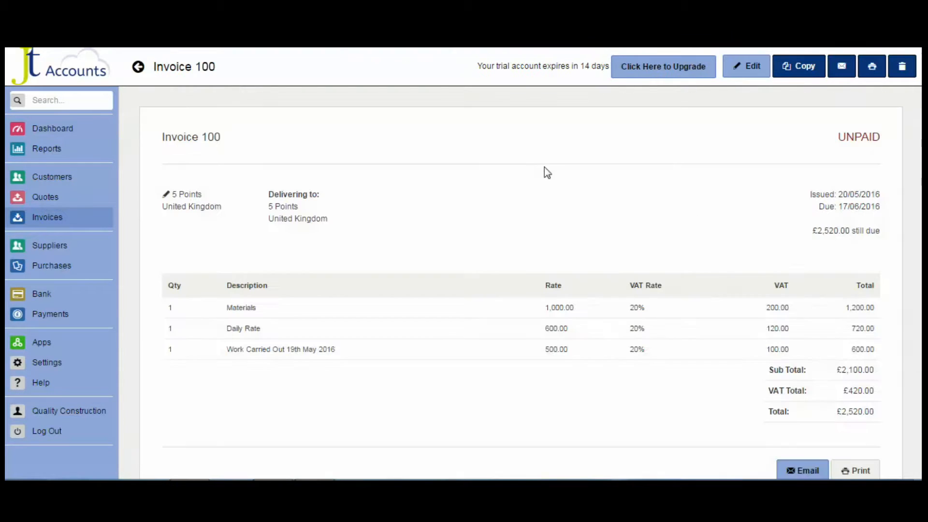
pyautogui.scroll(-3, 891, 306)
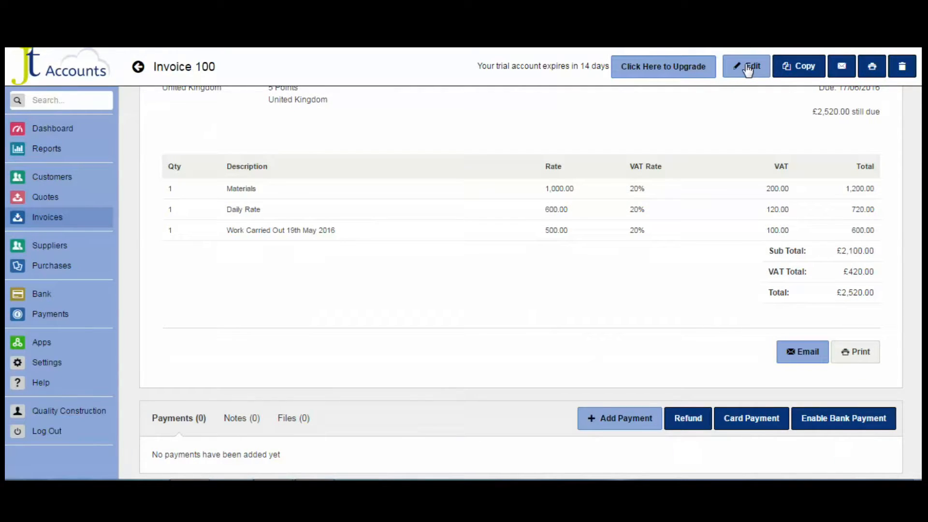
pyautogui.click(748, 69)
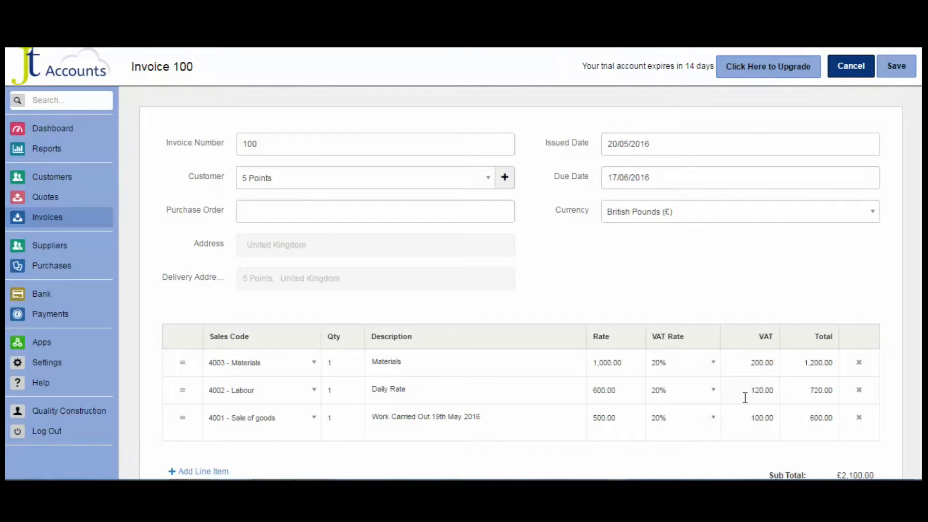
pyautogui.click(859, 419)
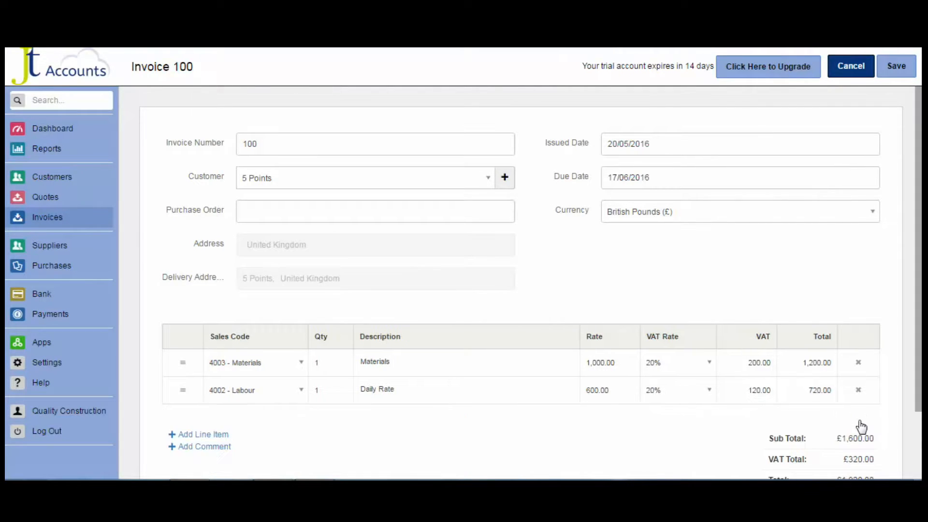
pyautogui.click(890, 70)
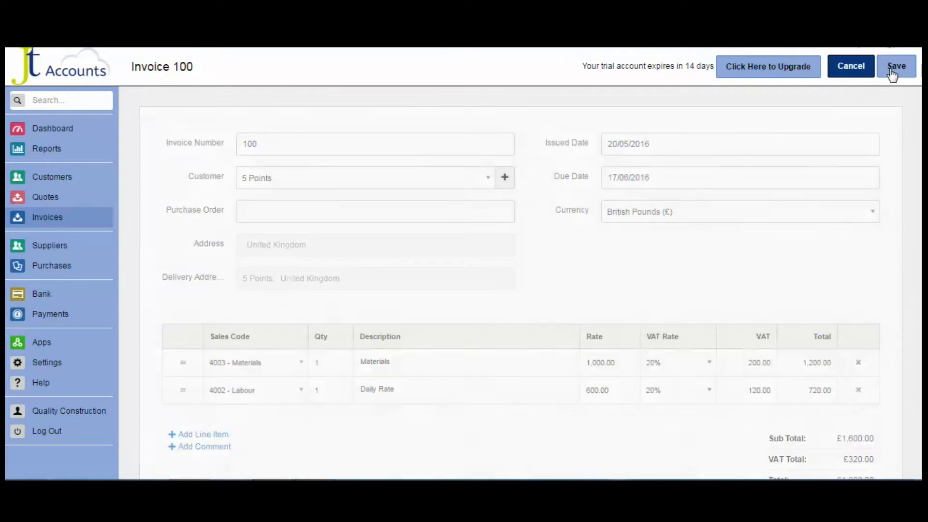
# Start an email for invoice 100 and examine the attached Invoice-100.pdf, including its layout, line items, totals and bank payment details
pyautogui.moveTo(920, 305); pyautogui.dragTo(920, 400)
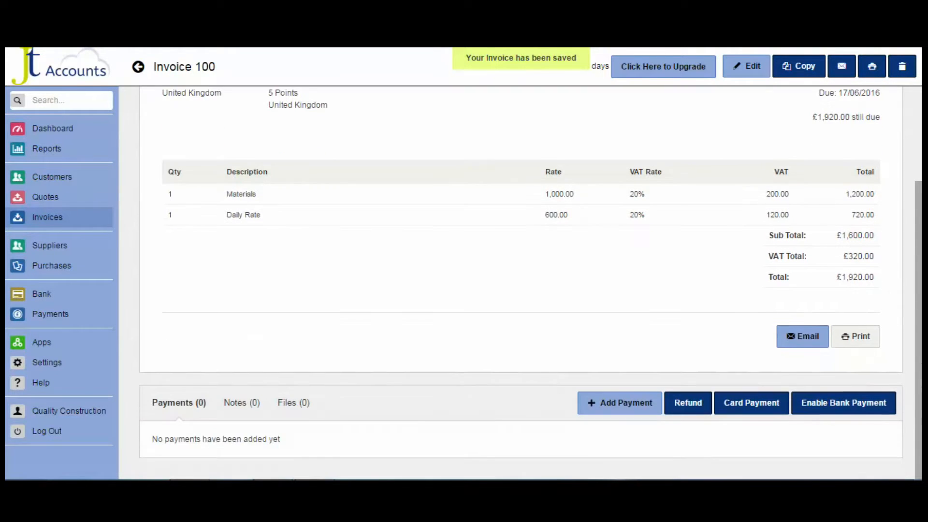
pyautogui.click(807, 337)
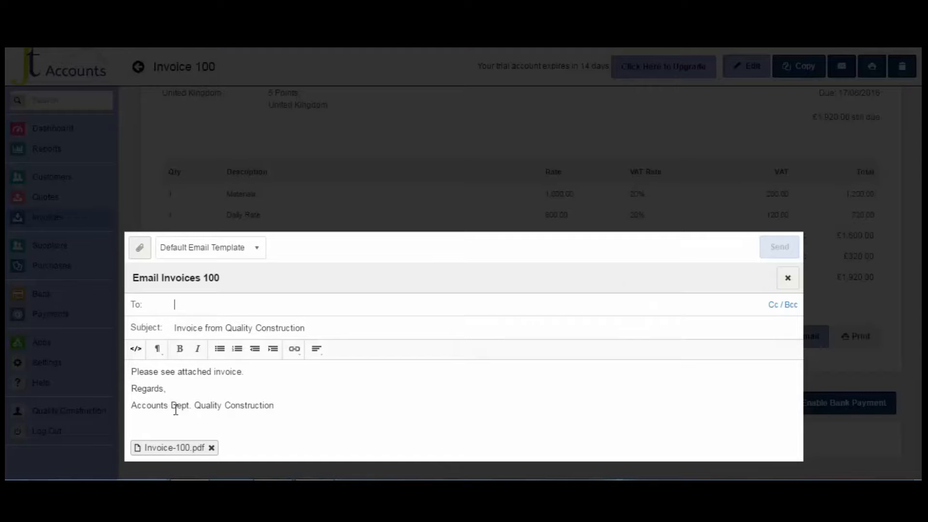
pyautogui.click(173, 306)
pyautogui.click(187, 448)
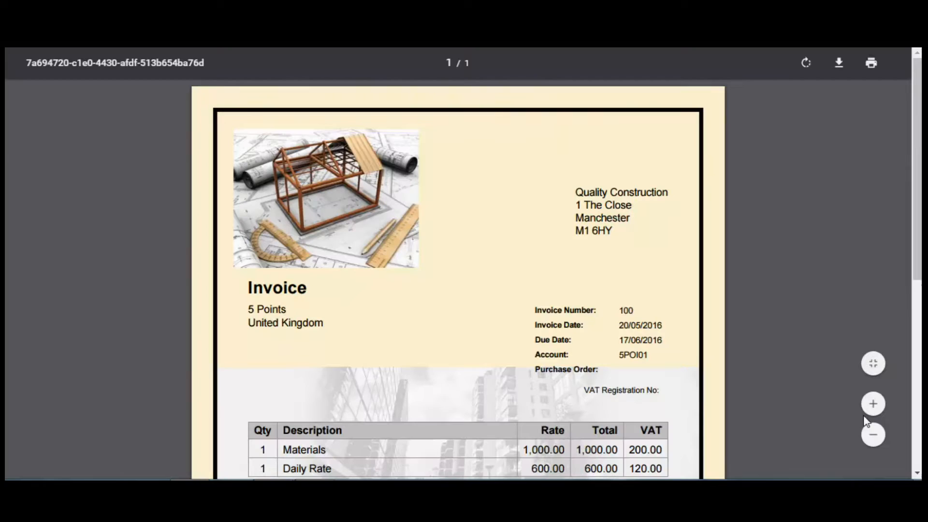
pyautogui.click(872, 435)
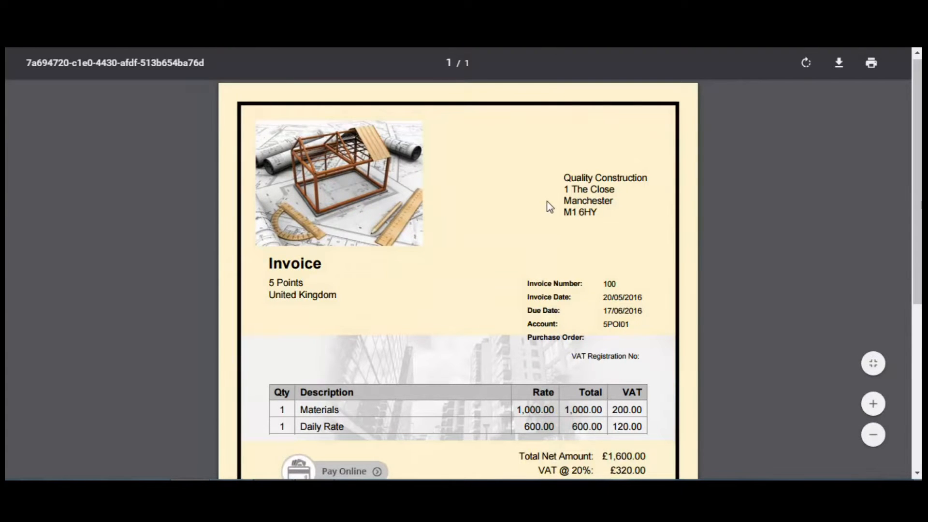
pyautogui.scroll(-2, 918, 130)
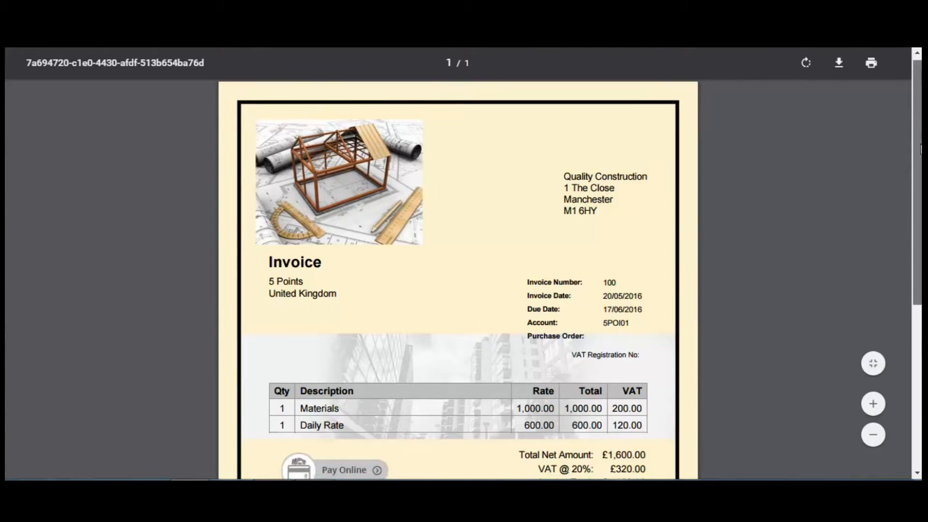
pyautogui.scroll(-2, 498, 224)
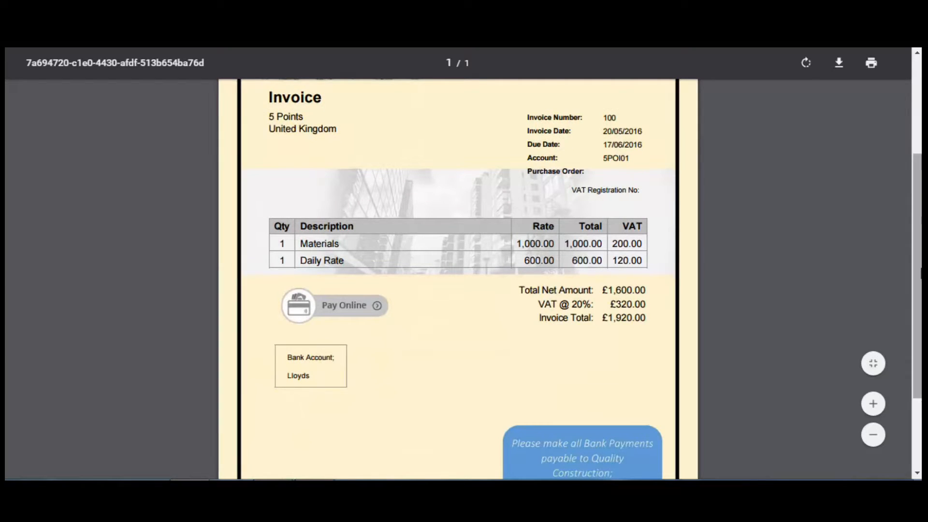
pyautogui.scroll(-1, 921, 324)
pyautogui.scroll(-2, 921, 324)
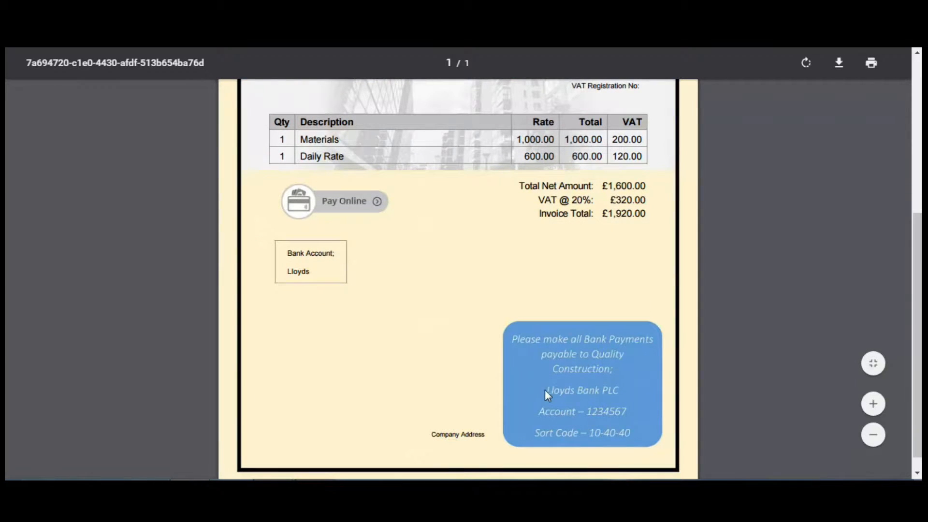
pyautogui.moveTo(917, 398); pyautogui.dragTo(453, 313)
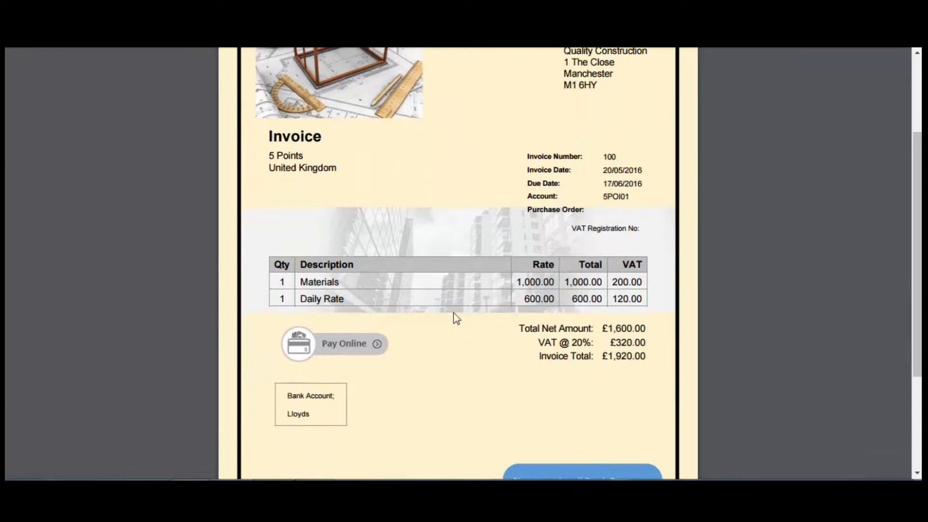
# Follow the PDF's Pay Online link to examine the card payment page, and close the invoice email without sending
pyautogui.click(349, 346)
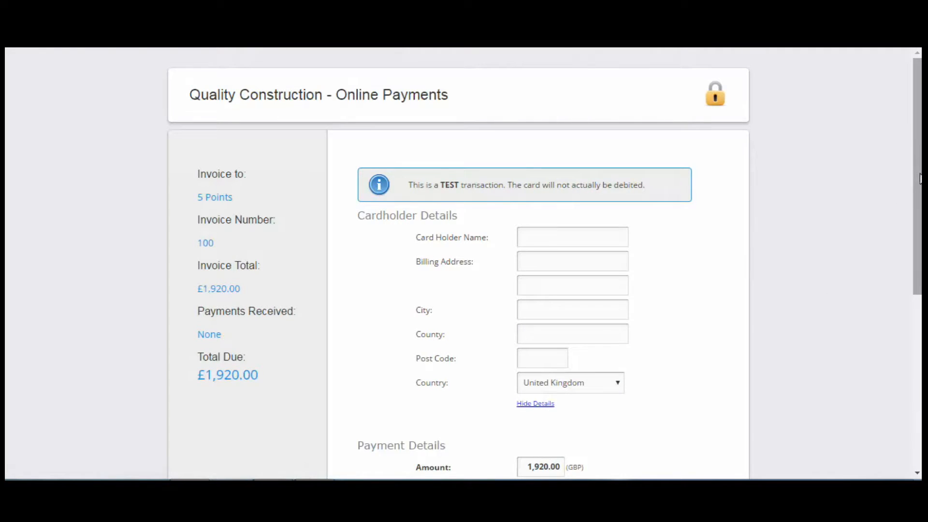
pyautogui.scroll(-7, 917, 180)
pyautogui.scroll(5, 898, 267)
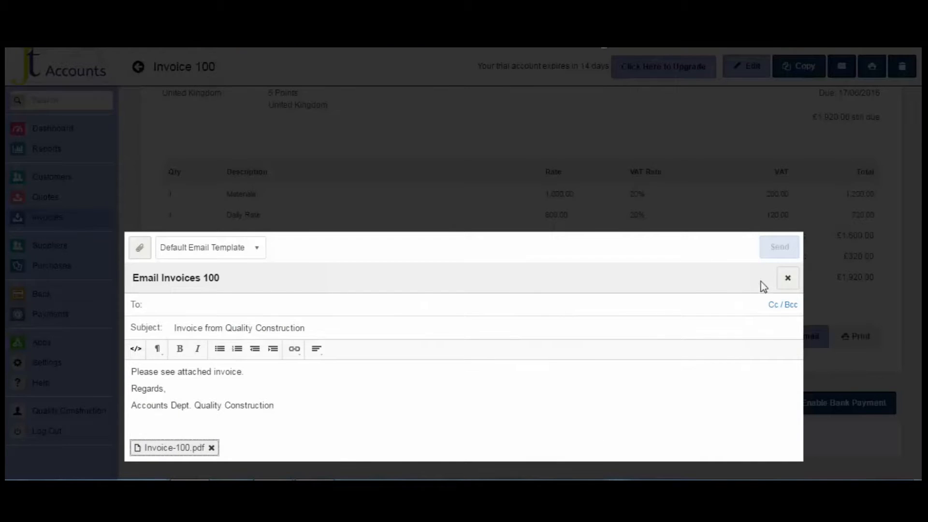
pyautogui.click(787, 280)
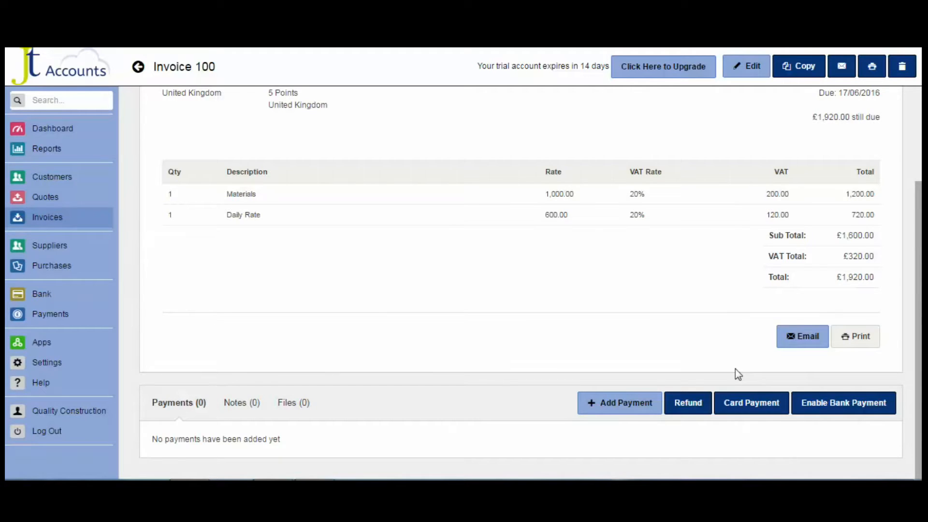
# Dismiss the card payment setup notice for invoice 100, examine the card payment form, and cancel without taking a payment
pyautogui.click(745, 406)
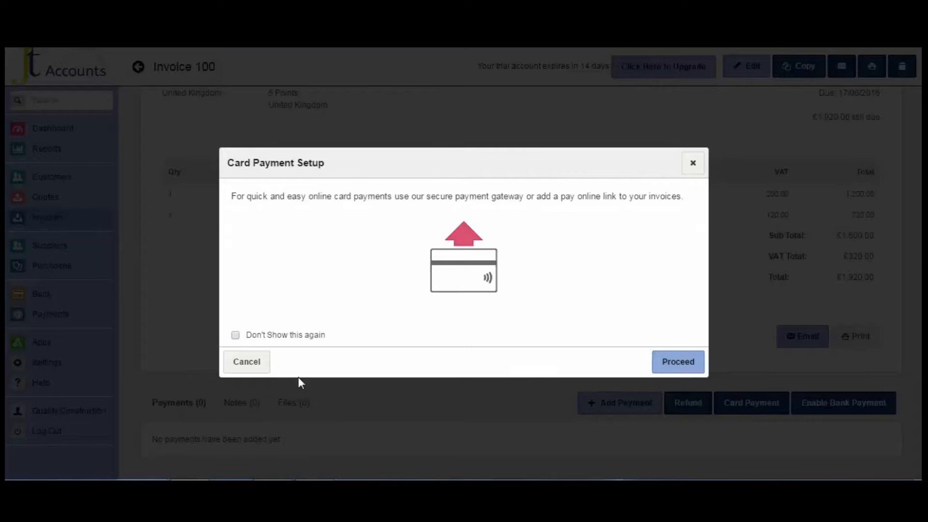
pyautogui.click(235, 335)
pyautogui.click(693, 163)
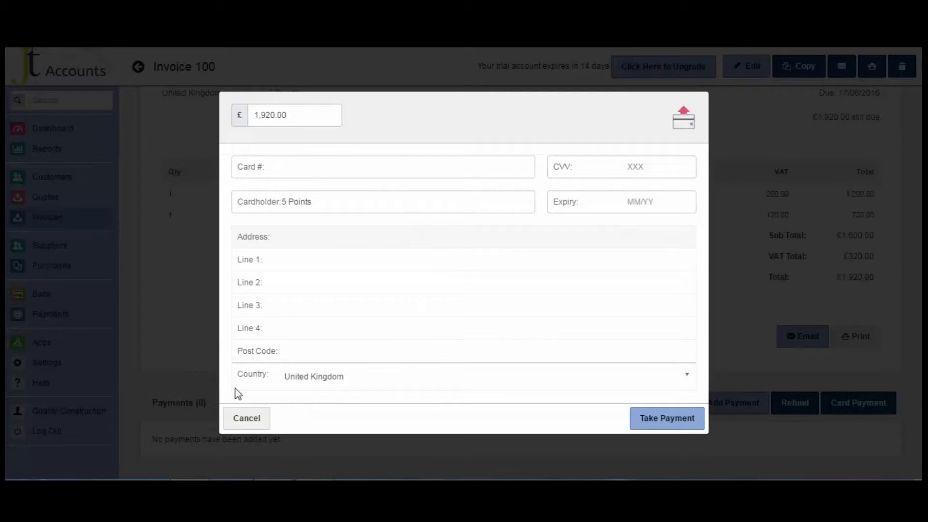
pyautogui.click(245, 420)
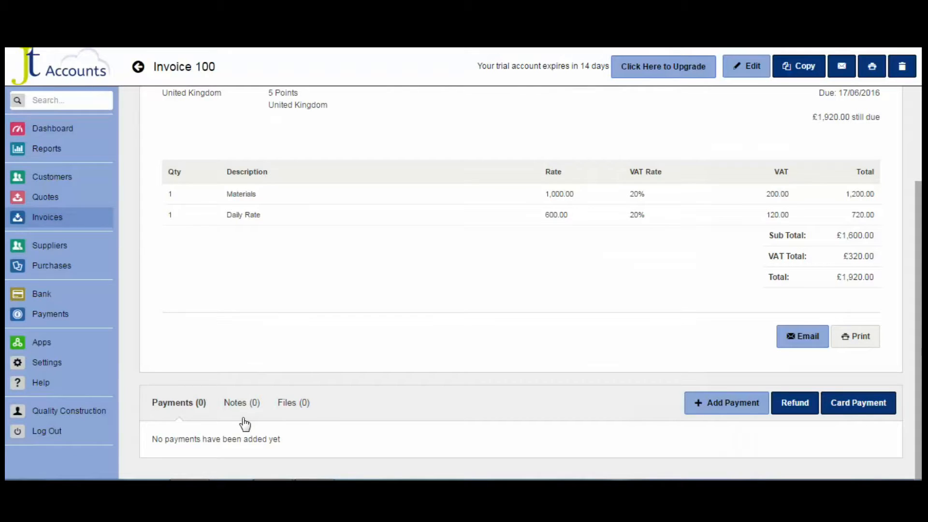
# Record a 1,920.00 payment dated 20/05/2016 against invoice 100, using Expense Account and Bank Transfer, and check the invoice's status
pyautogui.click(715, 408)
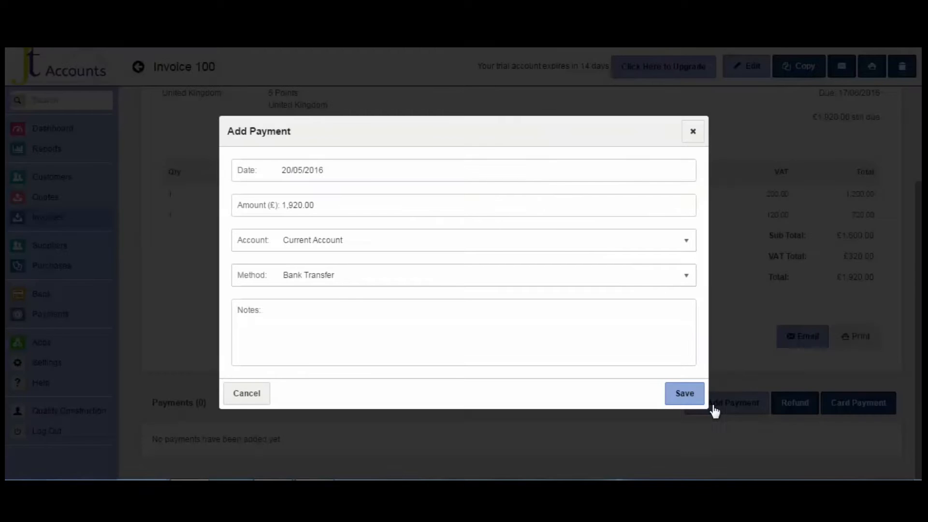
pyautogui.moveTo(334, 201); pyautogui.dragTo(263, 200)
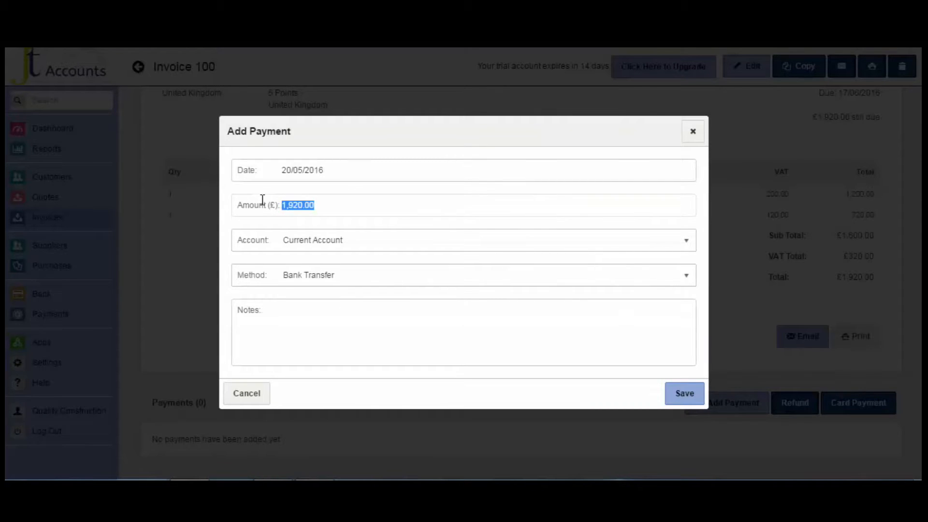
pyautogui.click(342, 242)
pyautogui.click(332, 278)
pyautogui.click(332, 308)
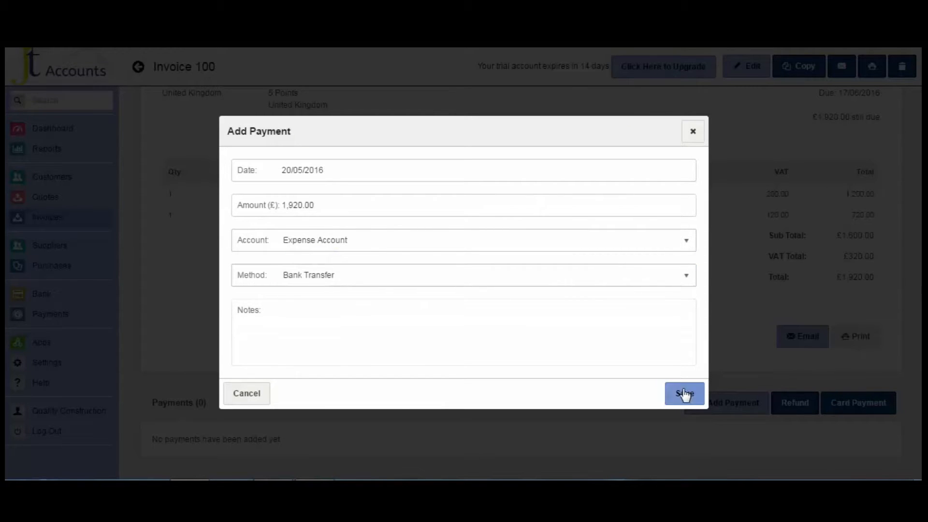
pyautogui.click(684, 391)
pyautogui.moveTo(919, 353); pyautogui.dragTo(910, 257)
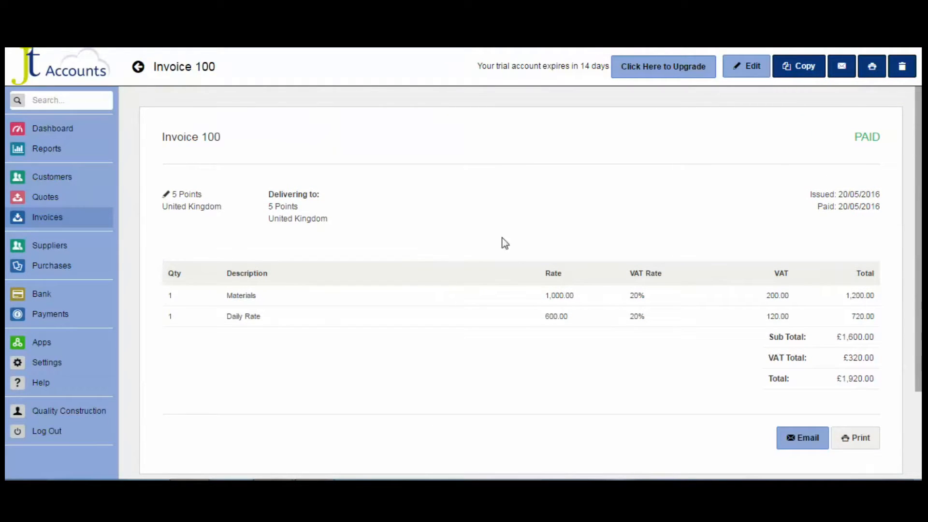
# Check the invoice list, and examine customer 5 Points' balance, invoices, statistics and contact details
pyautogui.click(48, 222)
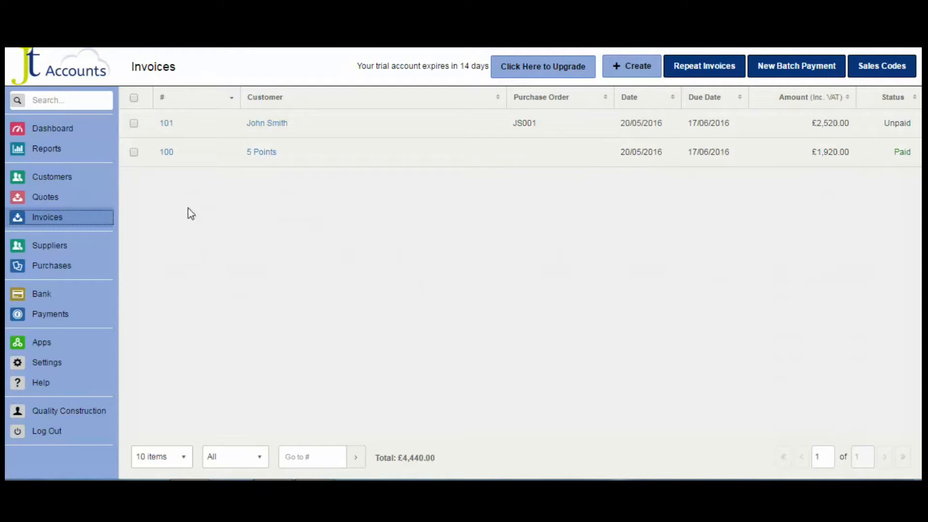
pyautogui.click(53, 179)
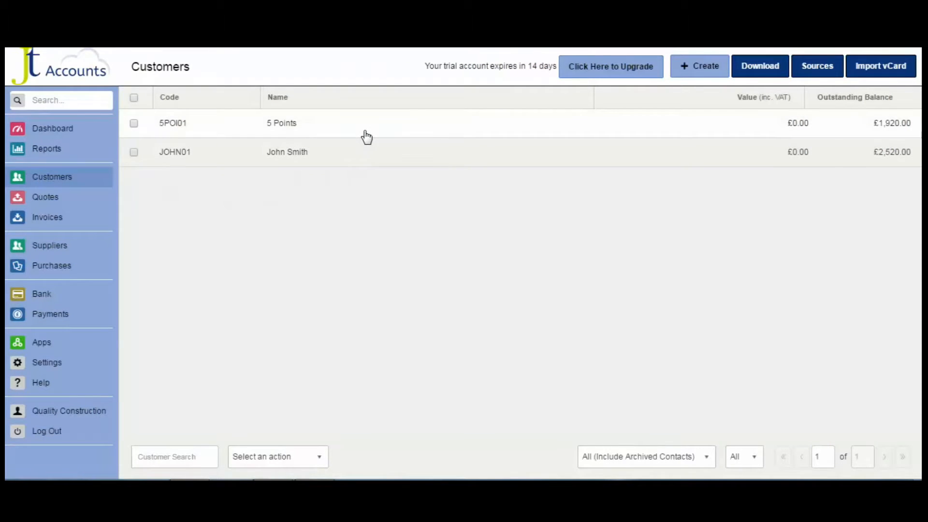
pyautogui.click(366, 137)
pyautogui.click(303, 132)
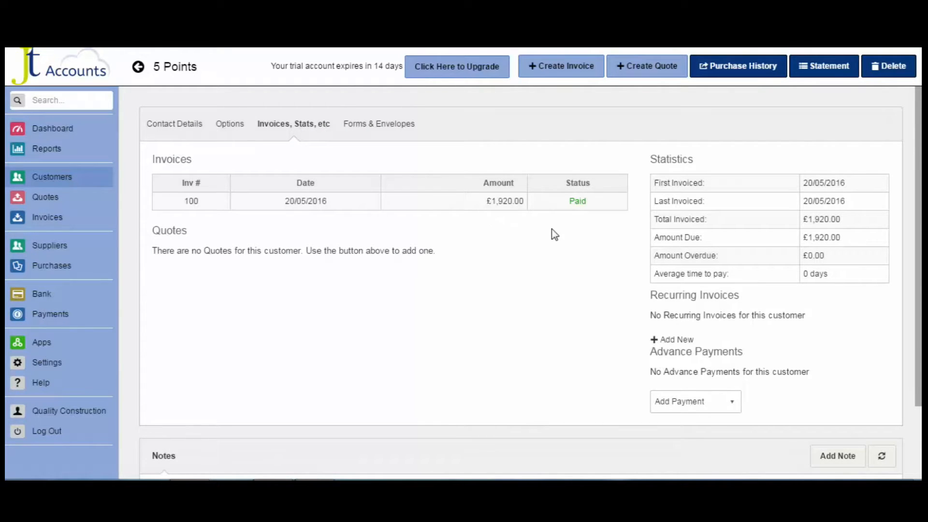
pyautogui.click(183, 124)
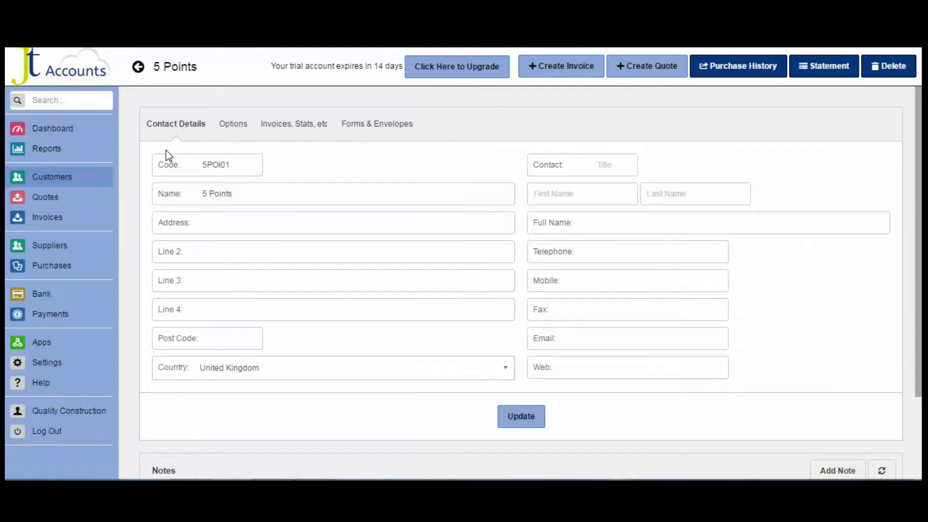
pyautogui.click(49, 224)
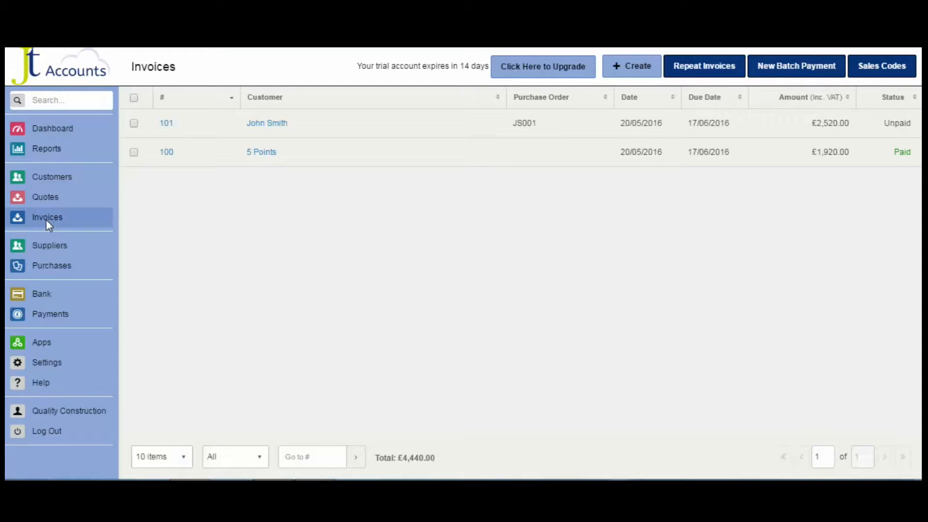
# Create a new supplier named B&Q, keeping the suggested supplier code
pyautogui.click(49, 246)
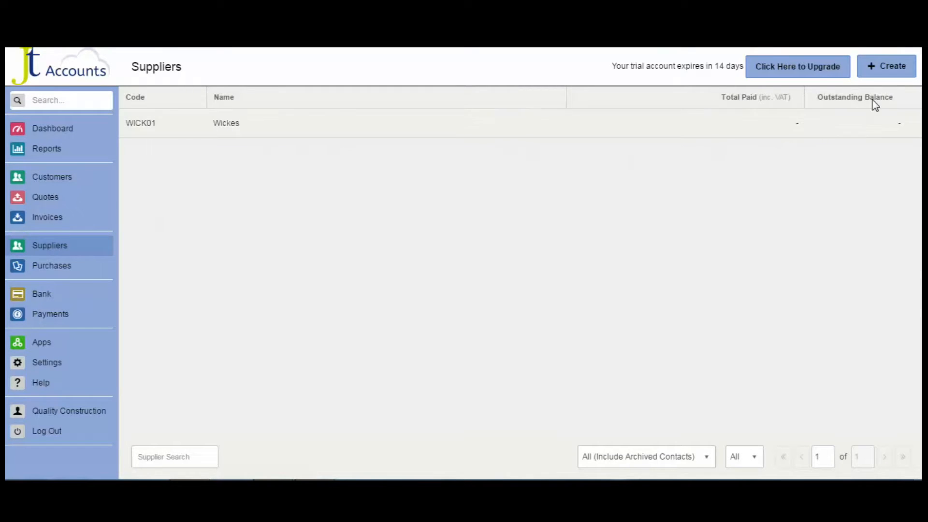
pyautogui.click(882, 77)
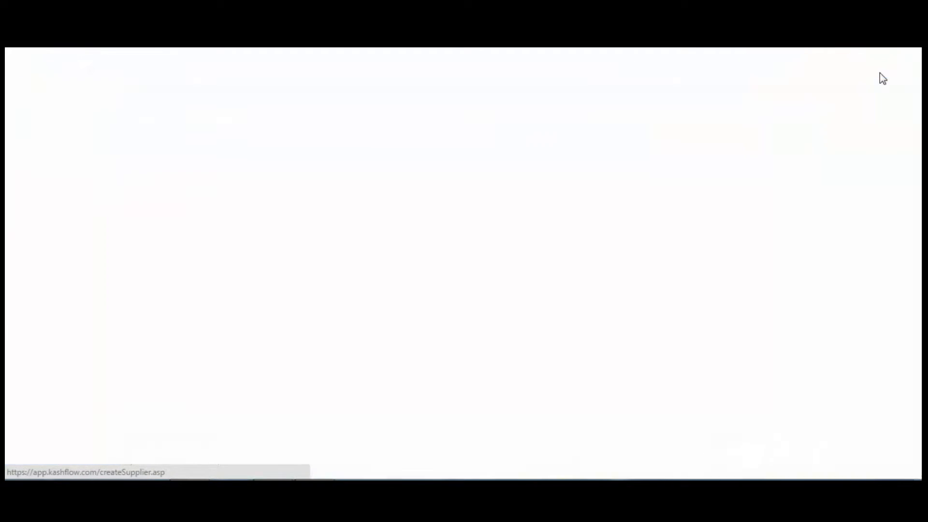
pyautogui.write('B')
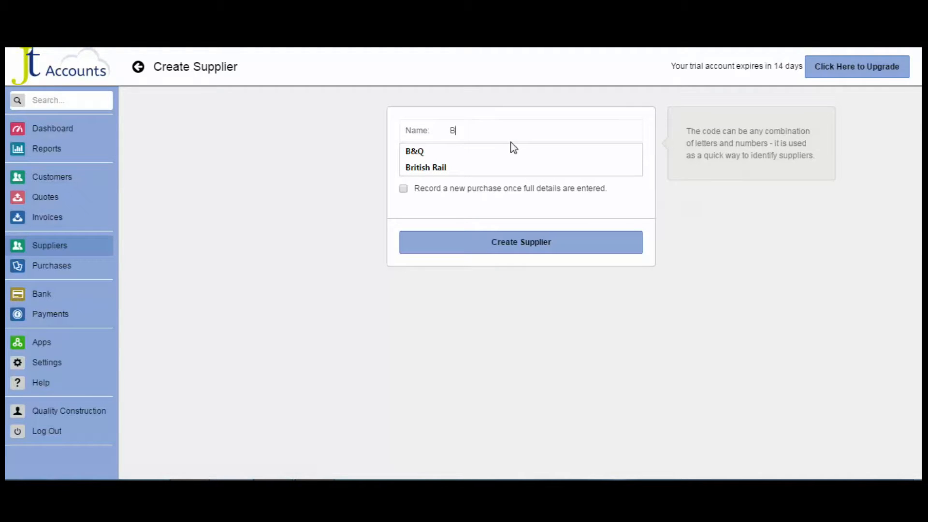
pyautogui.write('&Q')
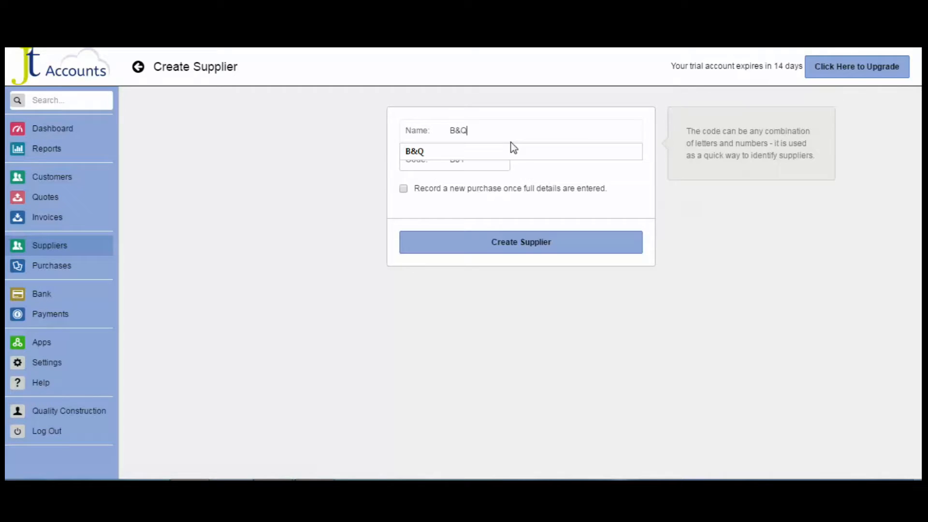
pyautogui.press('Tab')
pyautogui.click(479, 155)
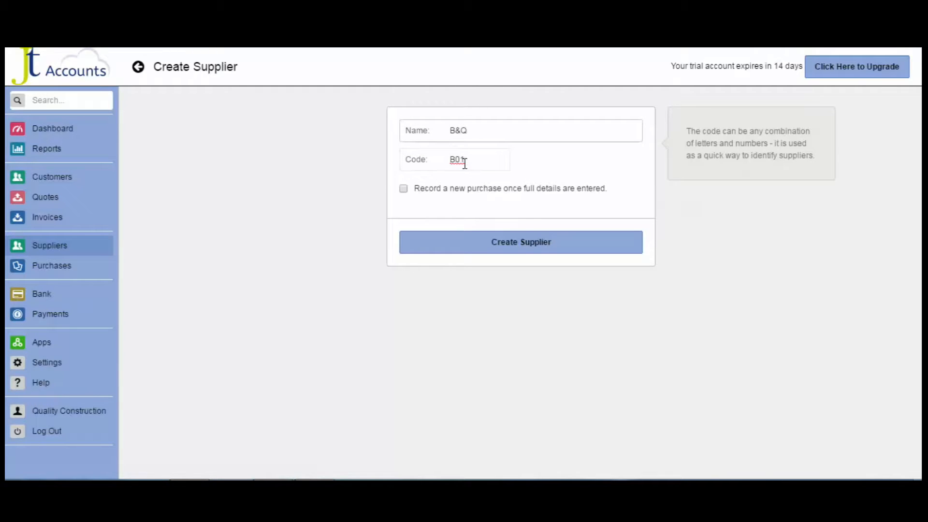
pyautogui.click(476, 246)
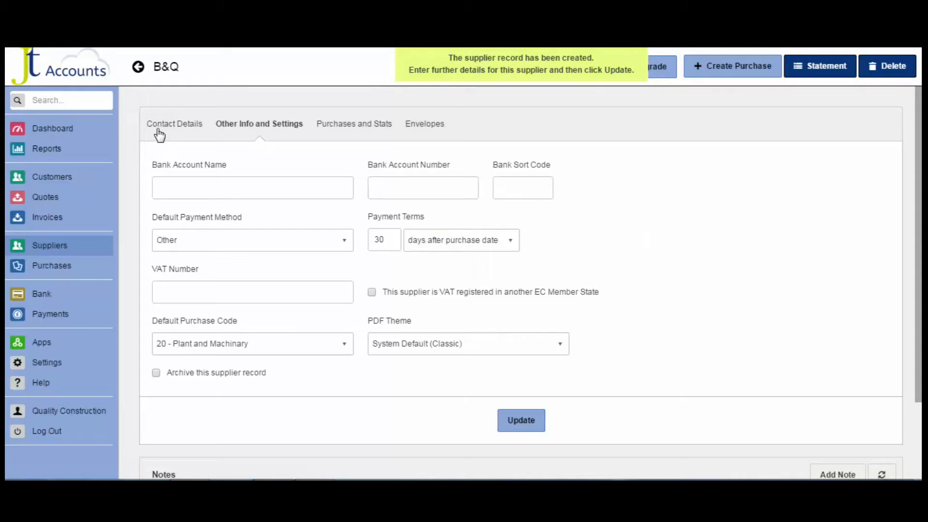
# Review B&Q's contact and bank detail fields, set its default purchase code to 5000 - Materials Purchased, and update the record
pyautogui.click(159, 128)
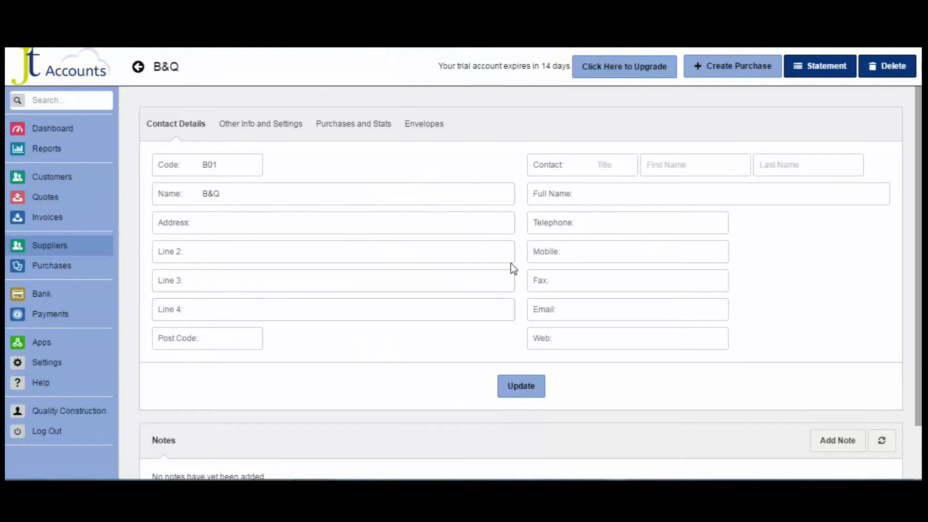
pyautogui.click(290, 131)
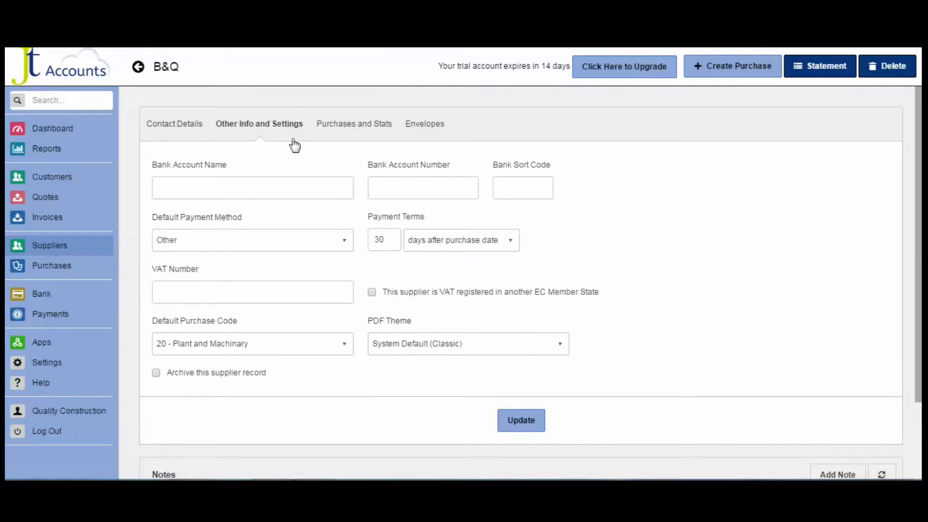
pyautogui.click(323, 195)
pyautogui.click(406, 186)
pyautogui.click(517, 196)
pyautogui.click(334, 347)
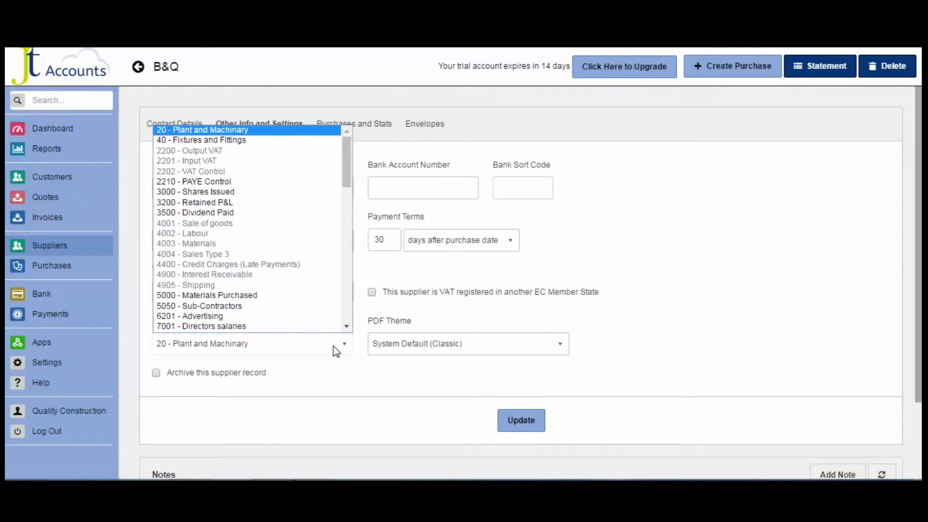
pyautogui.click(301, 296)
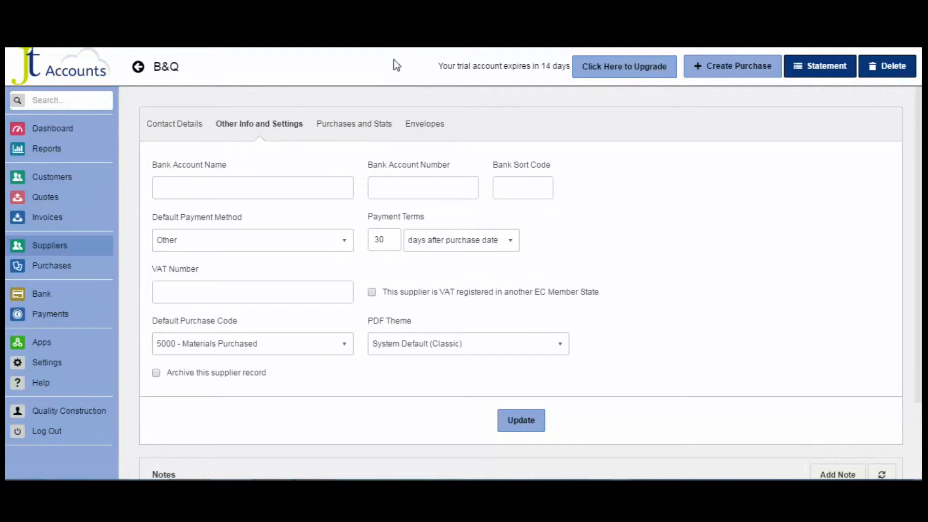
pyautogui.click(364, 125)
pyautogui.click(283, 130)
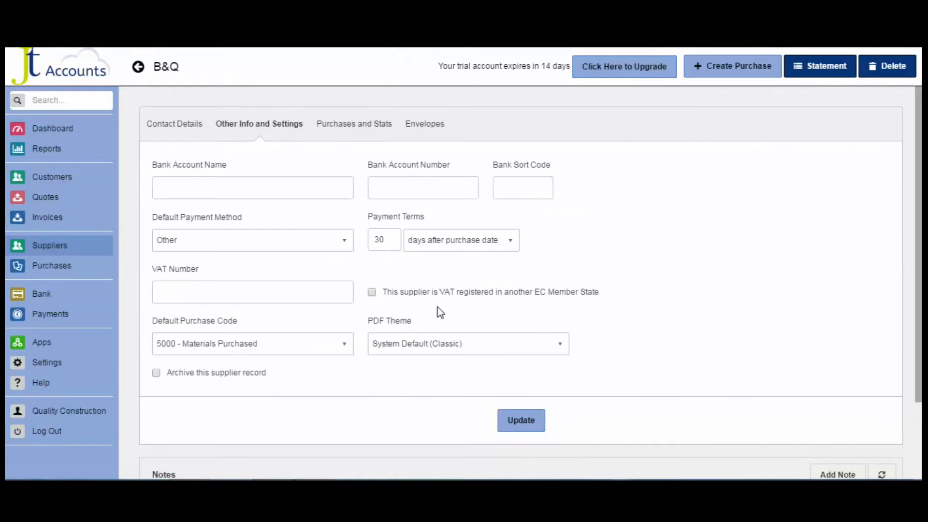
pyautogui.click(515, 422)
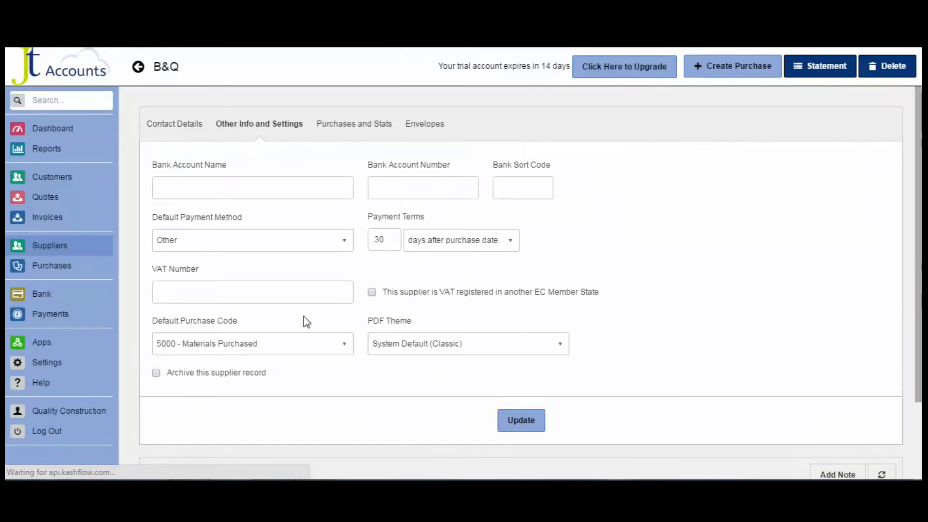
# Revisit the B&Q supplier record, and start a new purchase with B&Q as its supplier
pyautogui.click(40, 247)
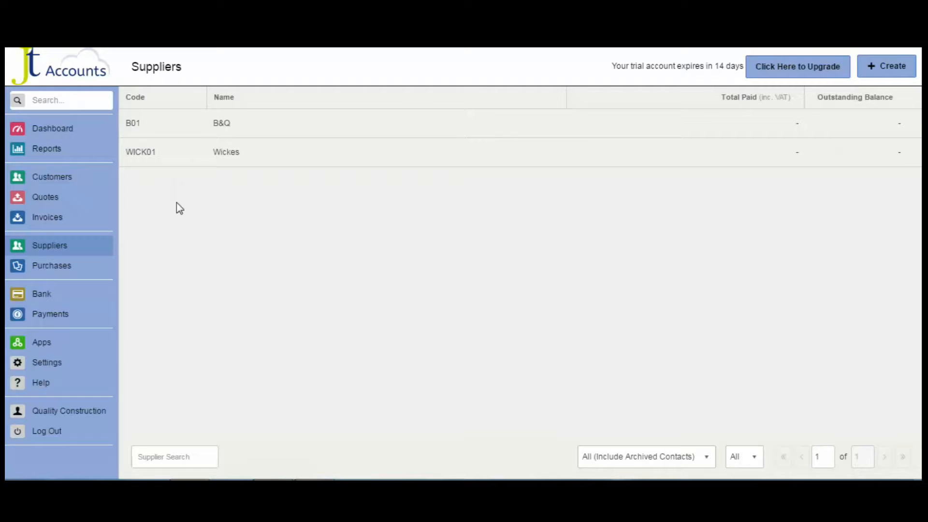
pyautogui.click(284, 127)
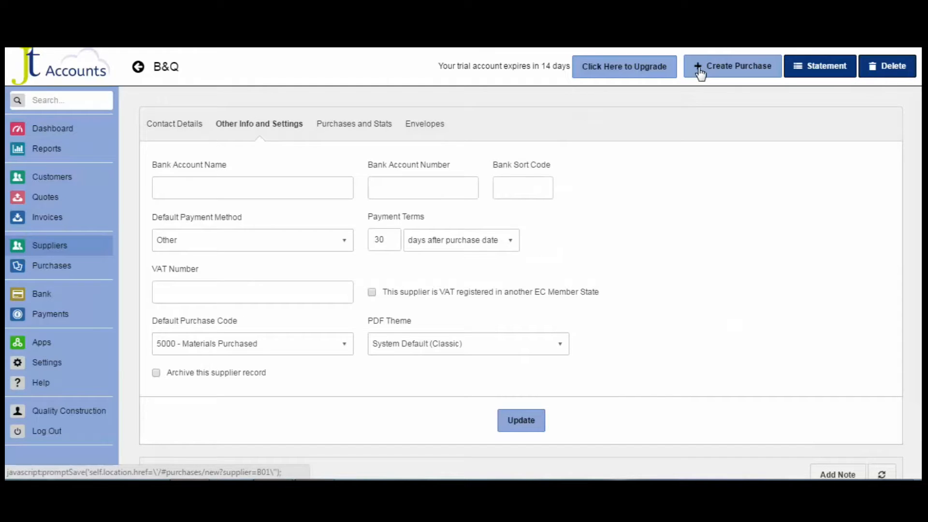
pyautogui.click(41, 267)
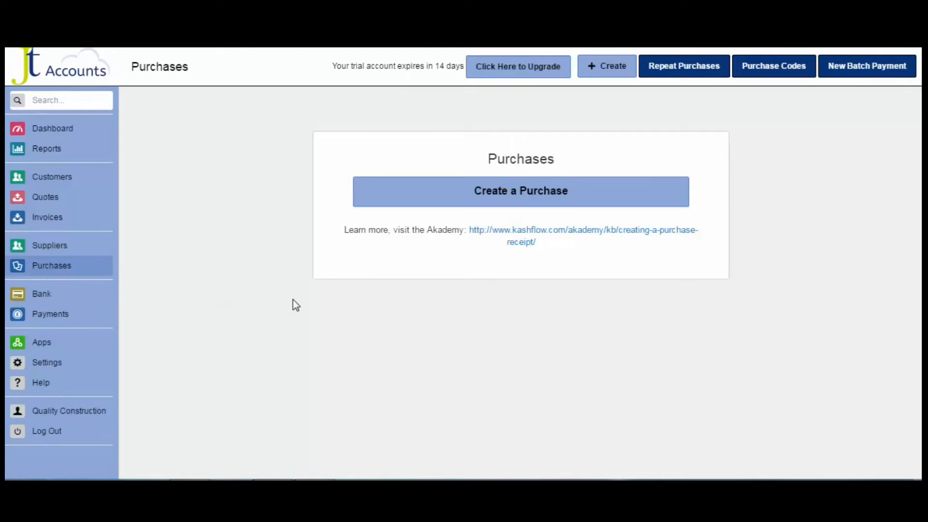
pyautogui.click(599, 67)
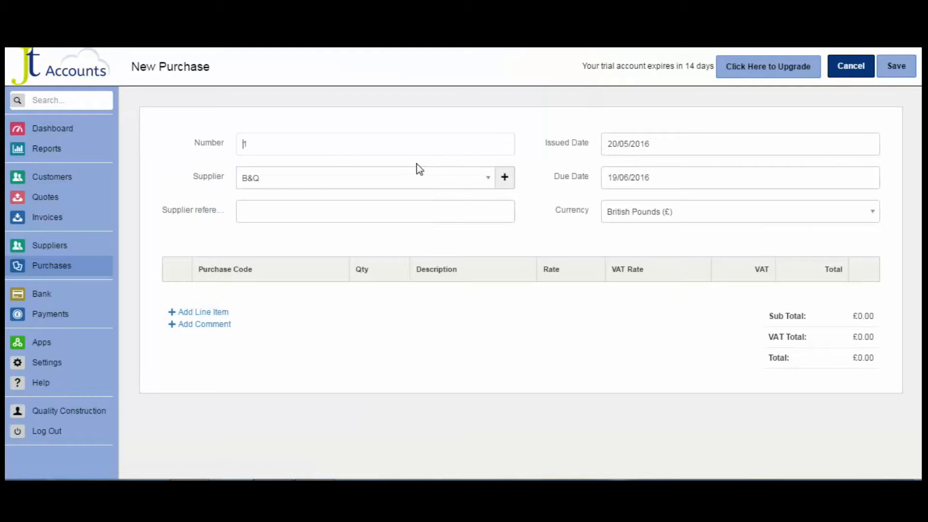
pyautogui.click(195, 139)
pyautogui.click(485, 186)
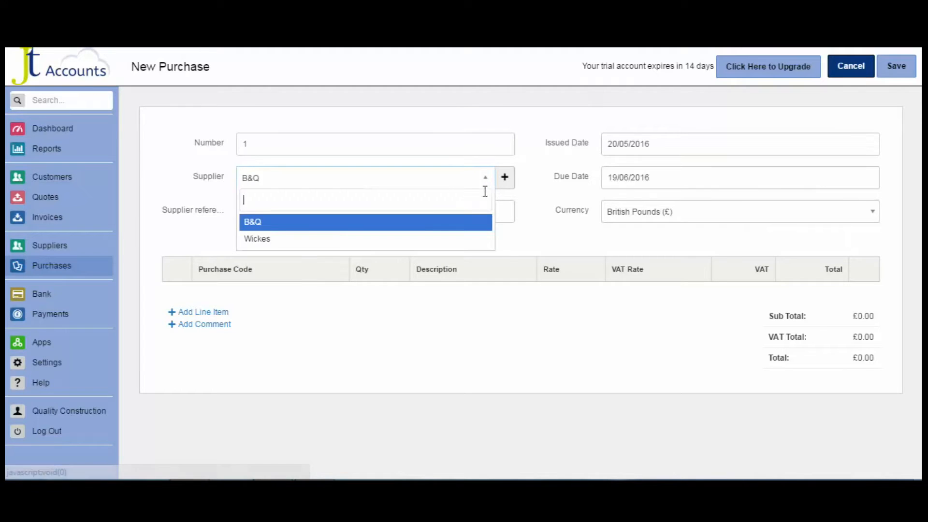
pyautogui.click(460, 228)
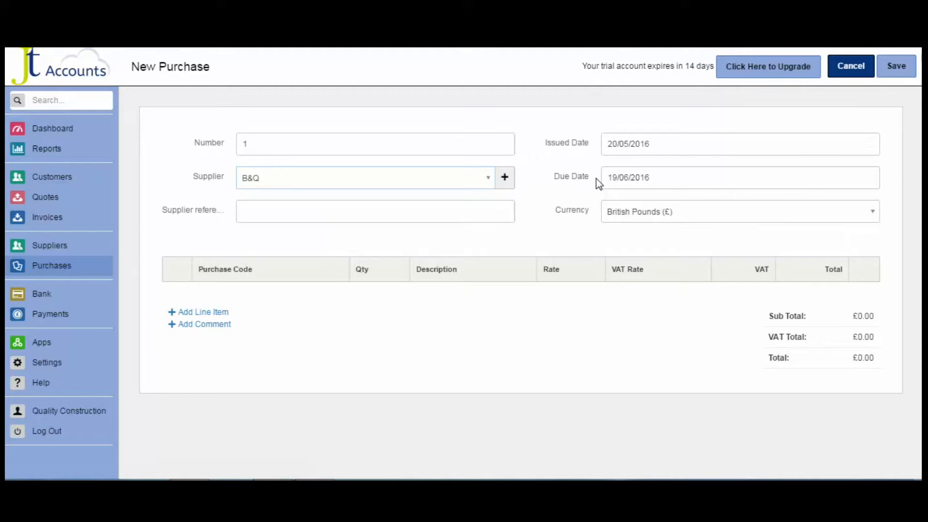
# Add a line item described as Materials at a rate of 1000 to the B&Q purchase and save it
pyautogui.click(209, 312)
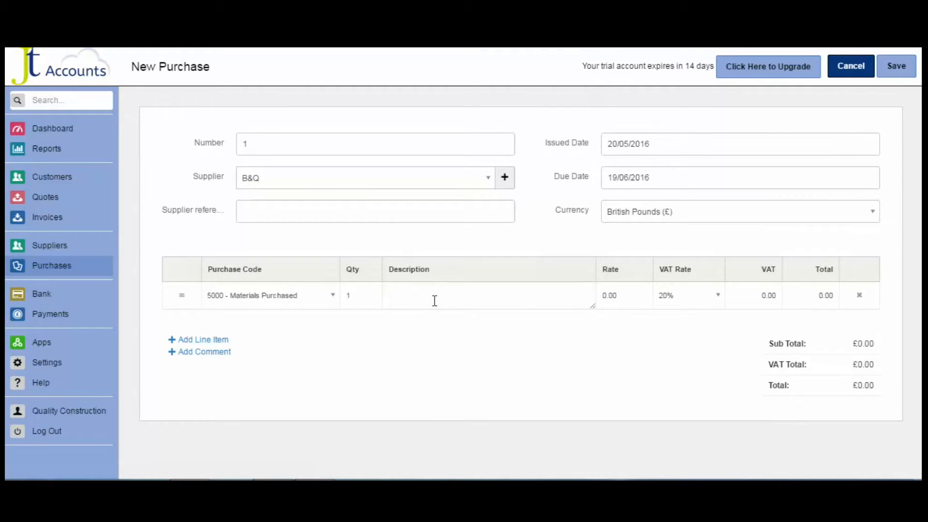
pyautogui.press('Tab')
pyautogui.write('1000')
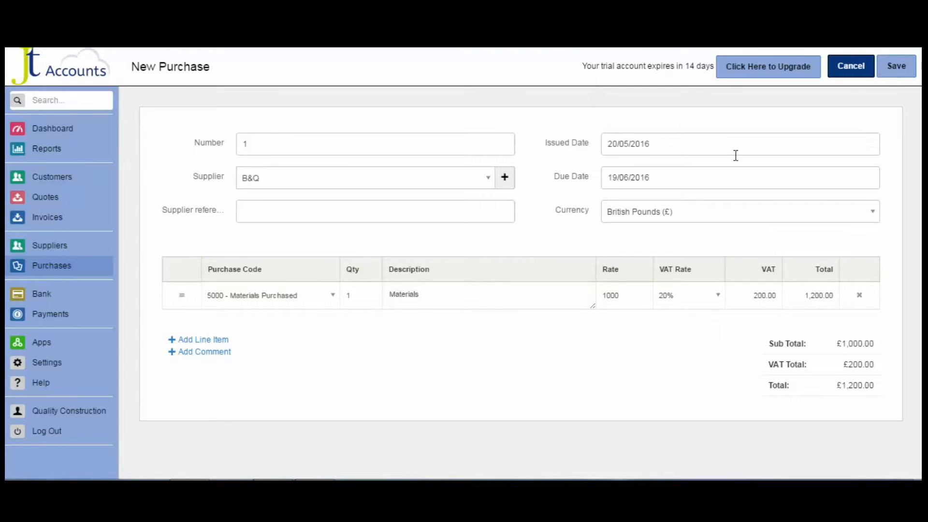
pyautogui.click(895, 68)
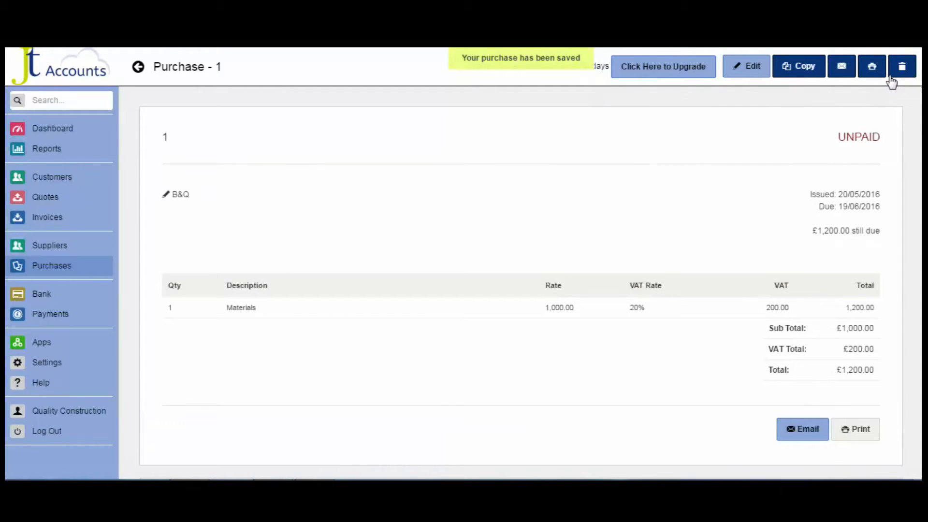
# Copy the B&Q purchase to a new purchase, change its supplier to Wickes, and save it
pyautogui.moveTo(919, 121)
pyautogui.mouseDown()
pyautogui.moveTo(919, 193)
pyautogui.moveTo(916, 112)
pyautogui.mouseUp()
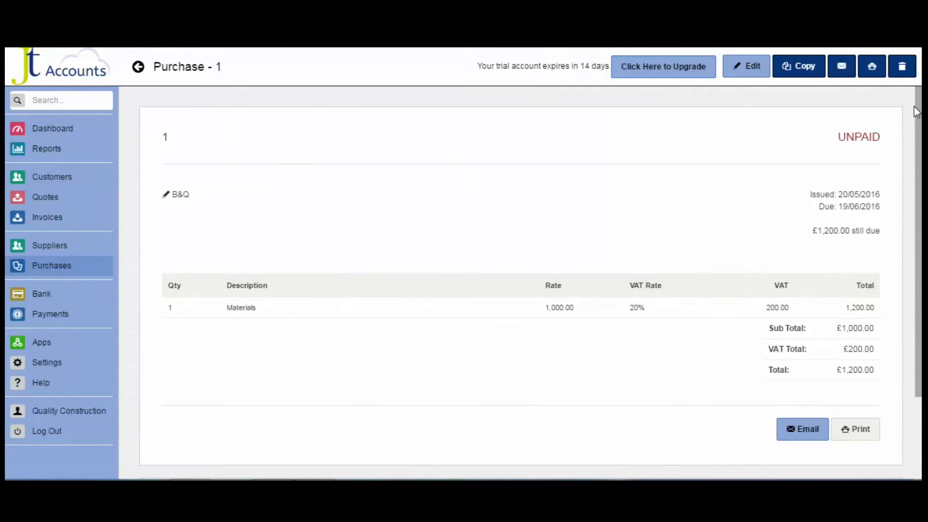
pyautogui.click(801, 73)
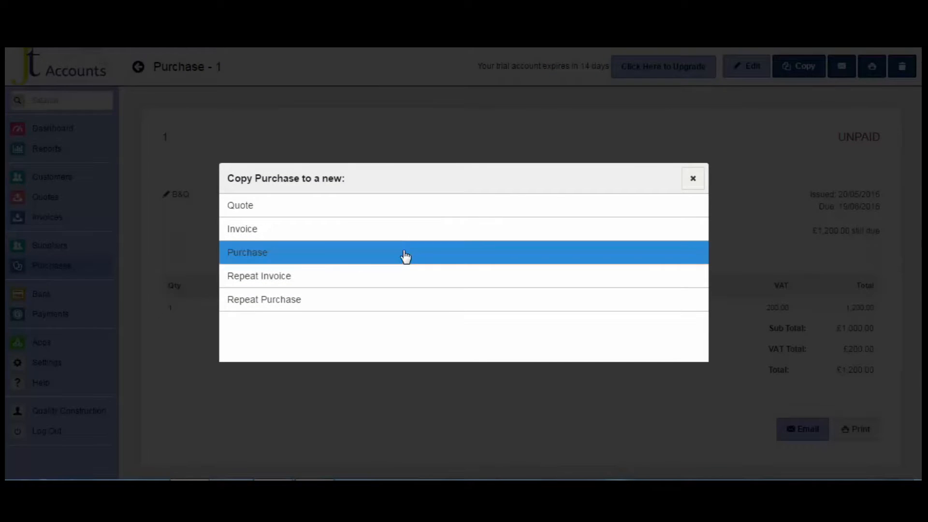
pyautogui.click(406, 254)
pyautogui.click(339, 179)
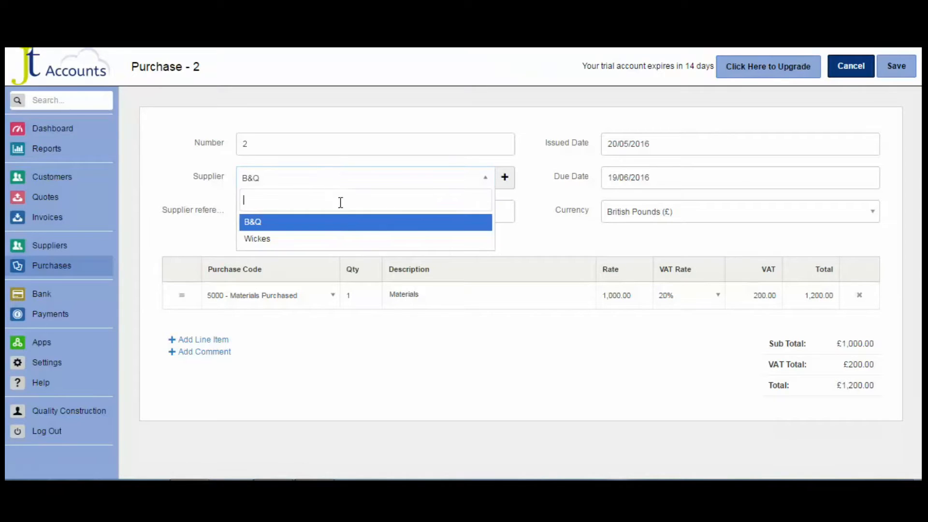
pyautogui.click(340, 239)
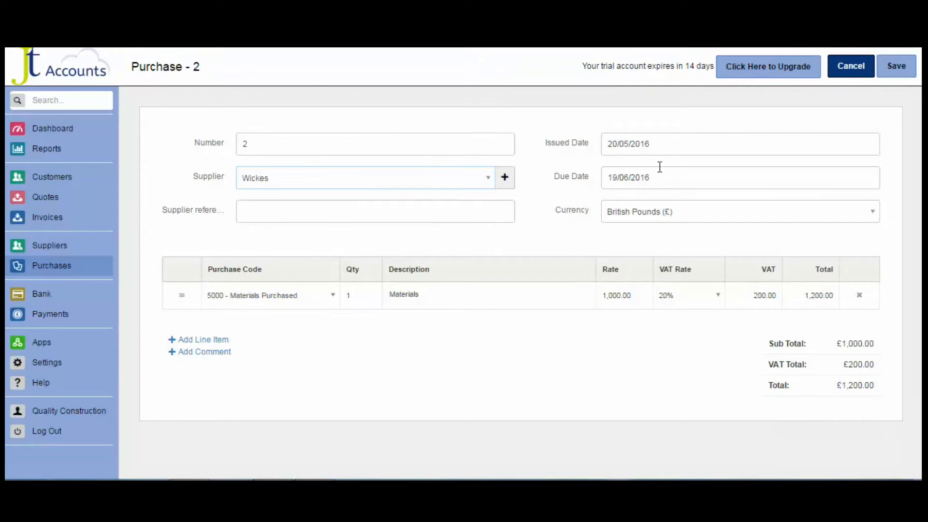
pyautogui.click(895, 67)
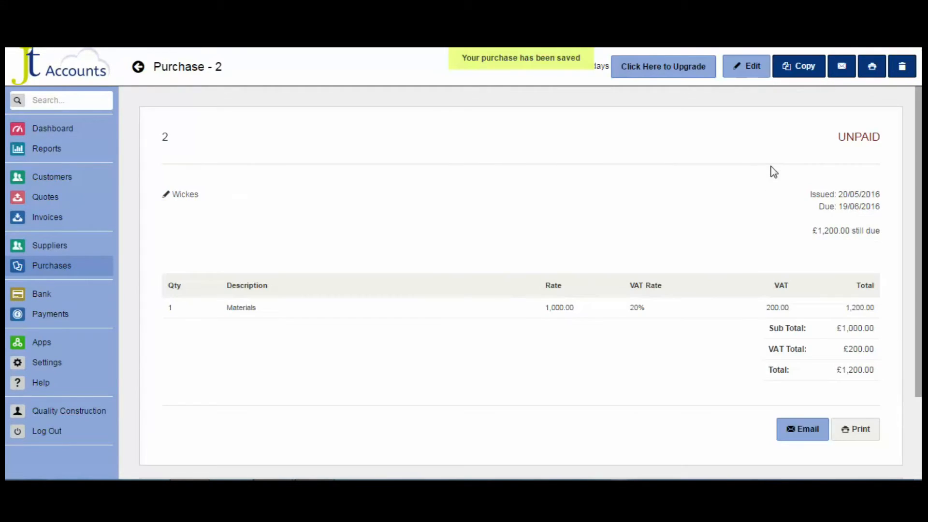
# Start an email for the Wickes purchase, preview the attached PurchaseOrder-2.pdf, and discard the email without sending
pyautogui.scroll(-2, 531, 283)
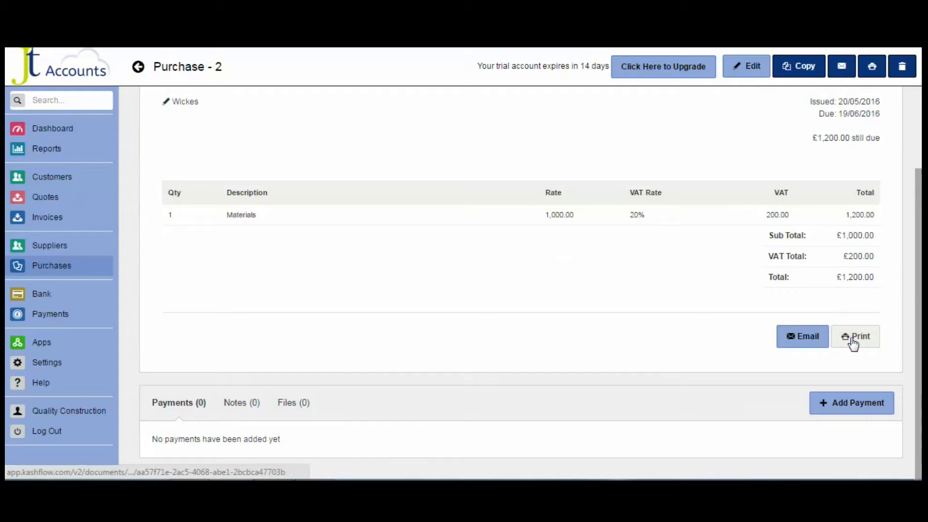
pyautogui.click(806, 336)
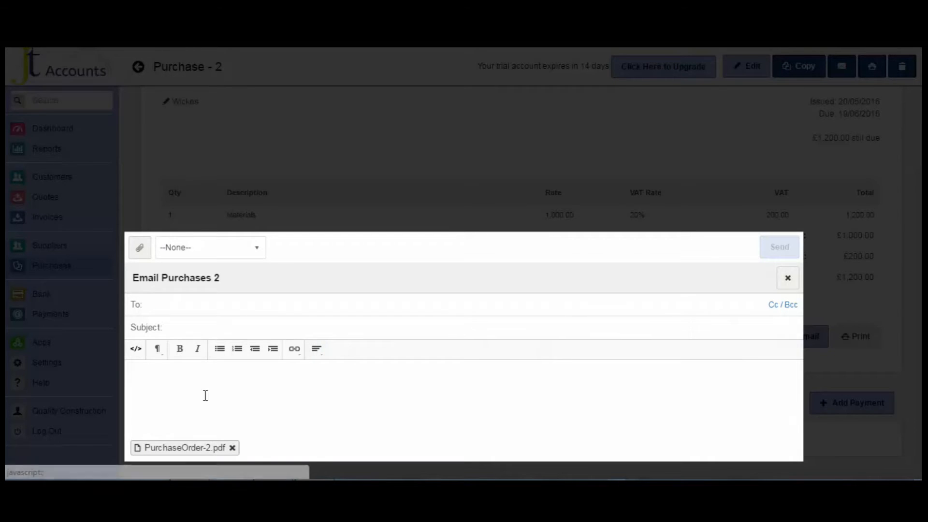
pyautogui.click(178, 449)
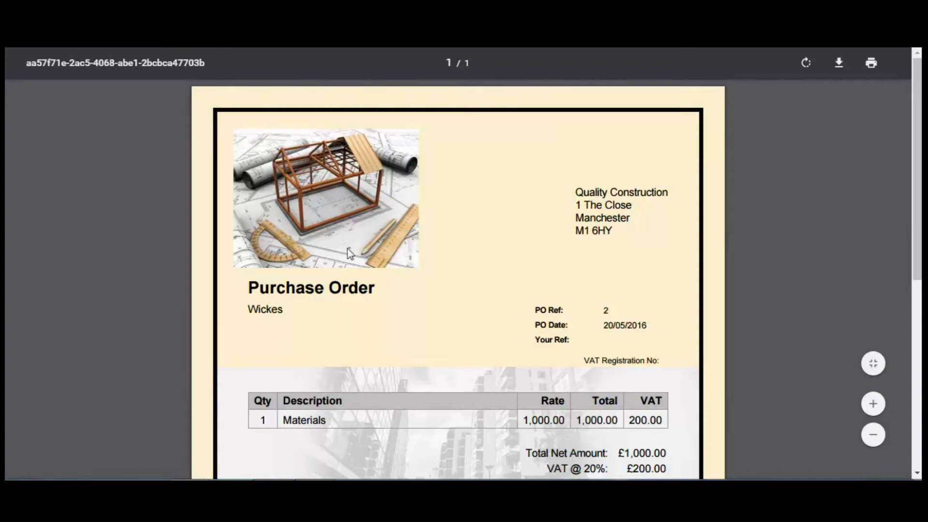
pyautogui.scroll(-2, 910, 193)
pyautogui.scroll(-7, 458, 263)
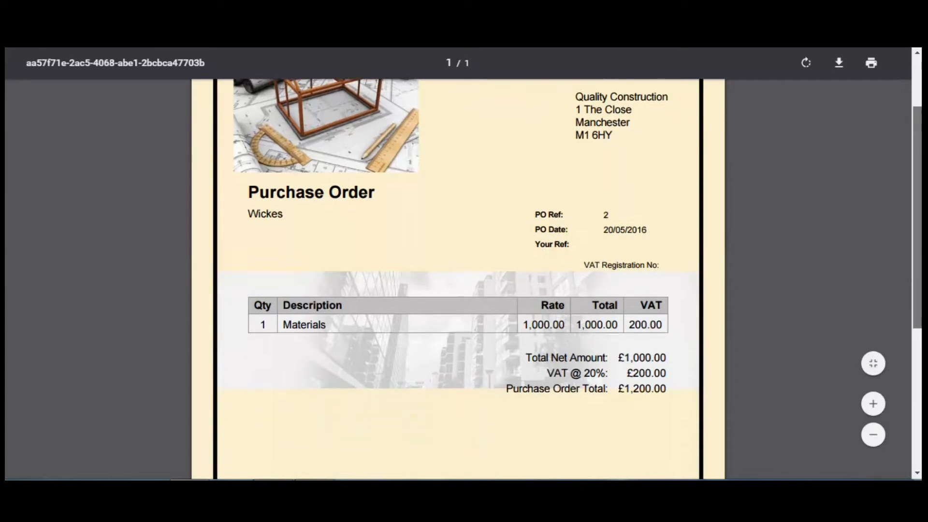
pyautogui.scroll(8, 910, 253)
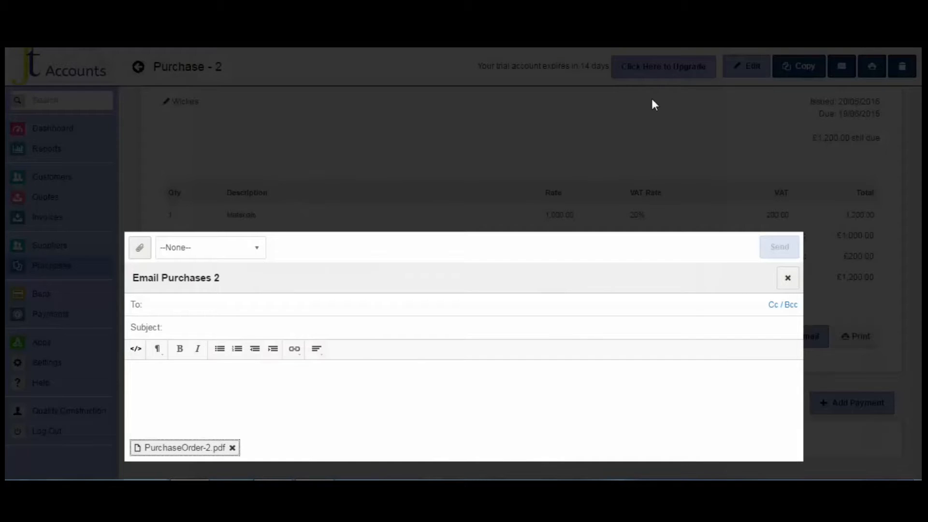
pyautogui.click(787, 278)
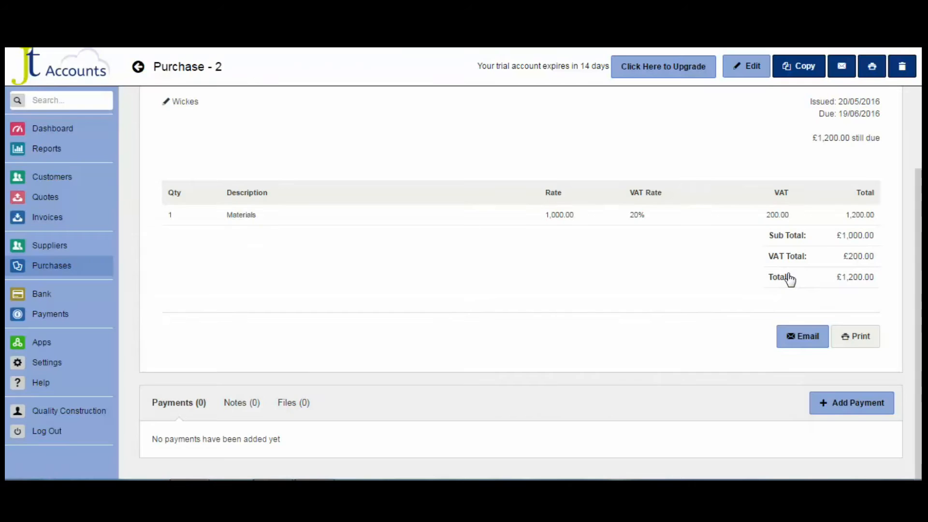
# Record a full payment of 1,200.00 on the Wickes purchase from the Expense Account by Company Credit Card
pyautogui.moveTo(920, 257)
pyautogui.mouseDown()
pyautogui.moveTo(915, 203)
pyautogui.moveTo(920, 260)
pyautogui.mouseUp()
pyautogui.click(857, 402)
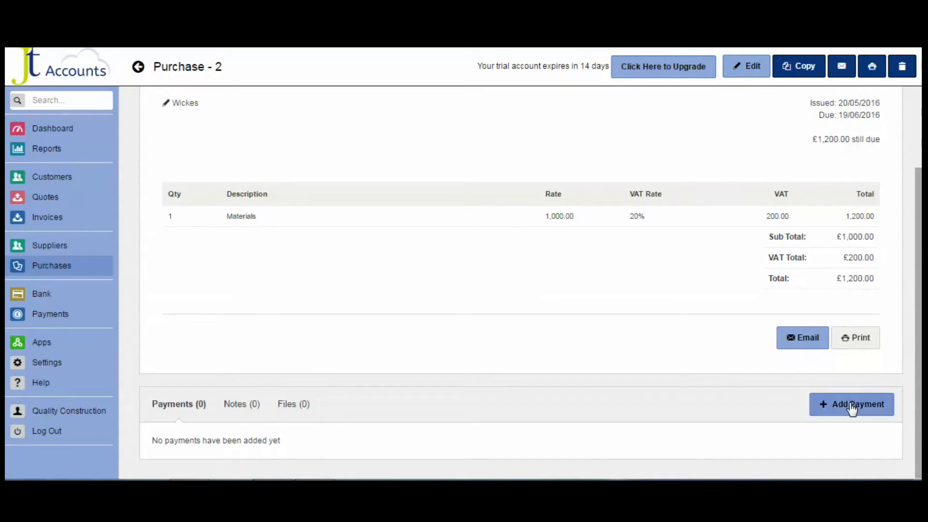
pyautogui.moveTo(315, 205); pyautogui.dragTo(265, 207)
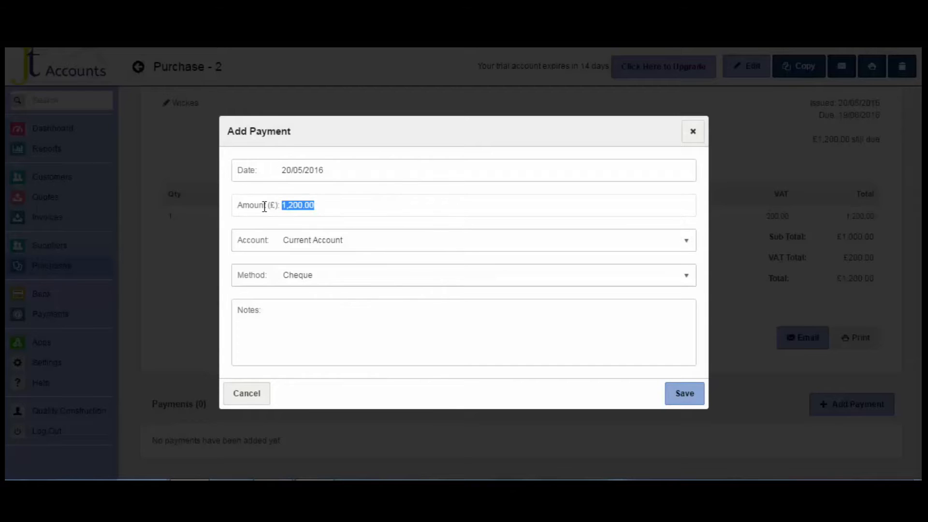
pyautogui.click(376, 245)
pyautogui.click(377, 277)
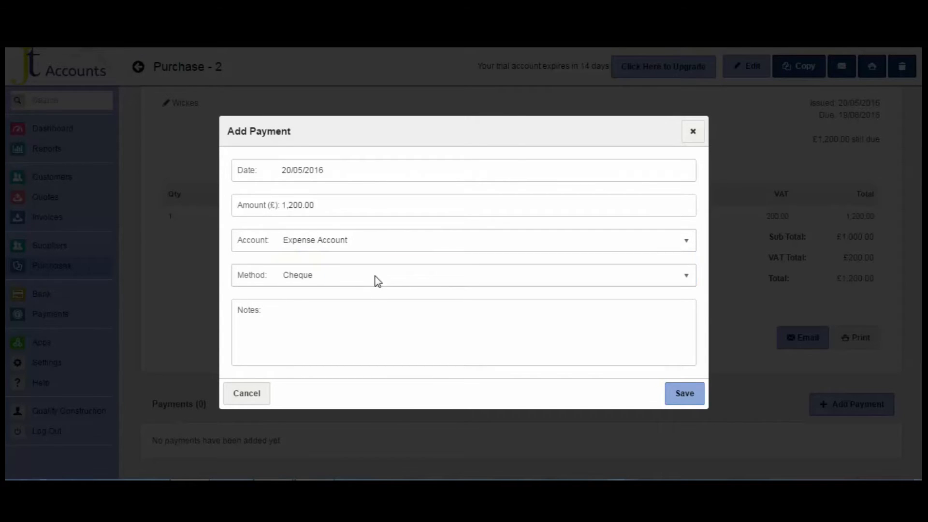
pyautogui.click(334, 281)
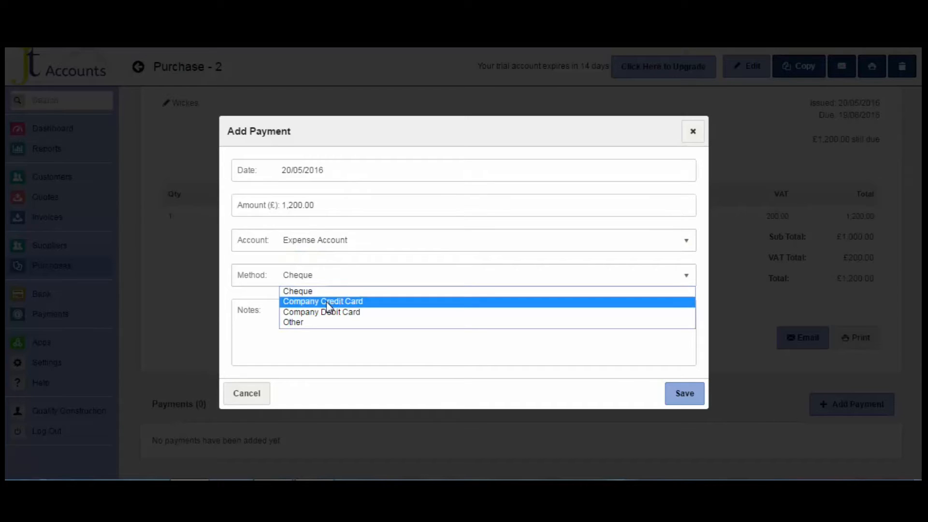
pyautogui.click(329, 306)
pyautogui.click(683, 398)
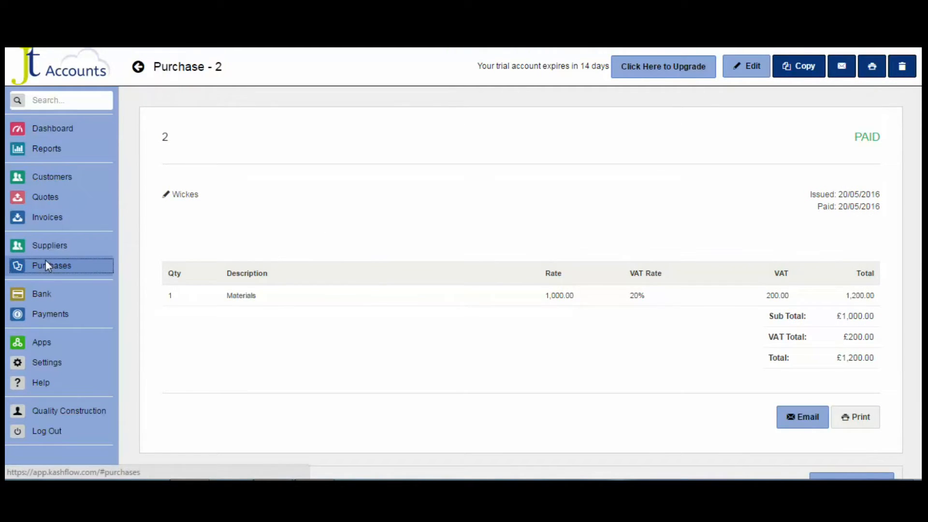
# Review the payment status of the listed purchases and check B&Q's purchase history and statistics
pyautogui.click(73, 267)
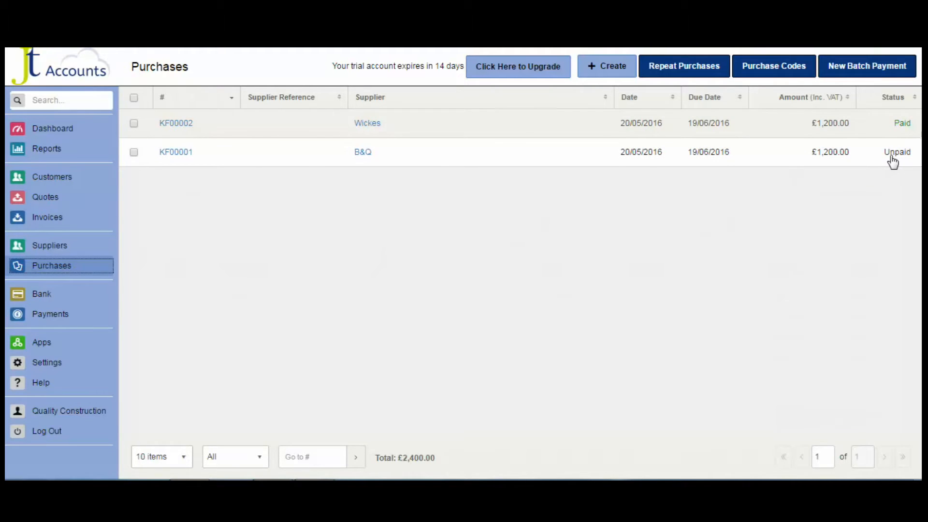
pyautogui.click(54, 246)
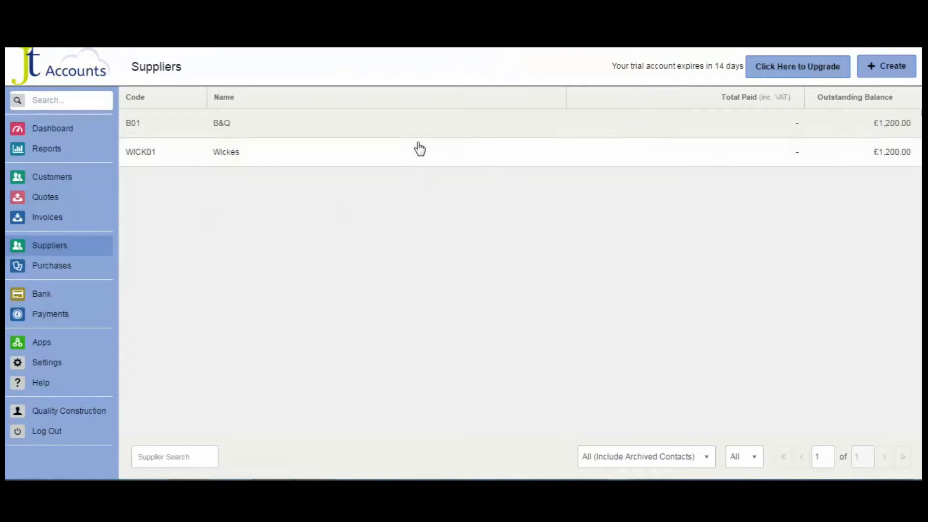
pyautogui.click(413, 128)
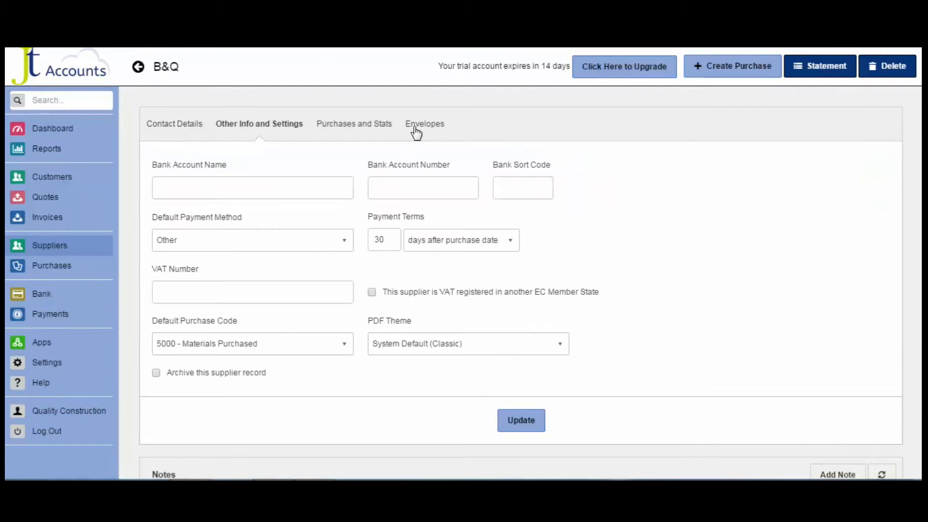
pyautogui.click(344, 125)
pyautogui.moveTo(469, 204); pyautogui.dragTo(486, 200)
pyautogui.click(554, 228)
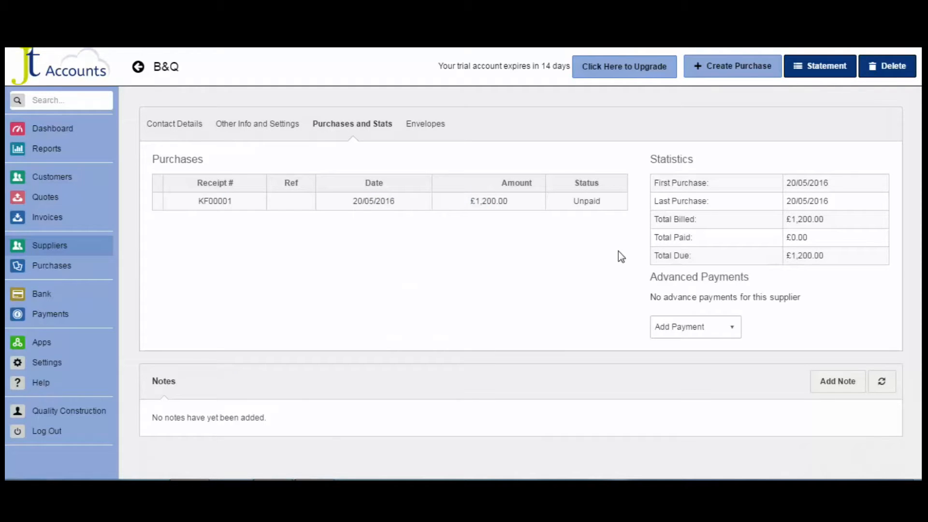
pyautogui.click(56, 272)
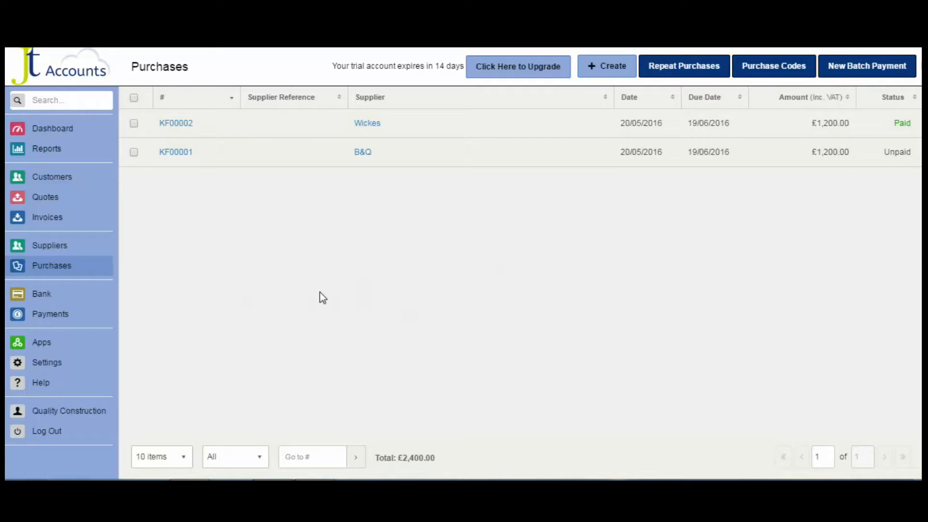
# Review the bank accounts overview and examine the transactions in the Expense Account
pyautogui.click(49, 300)
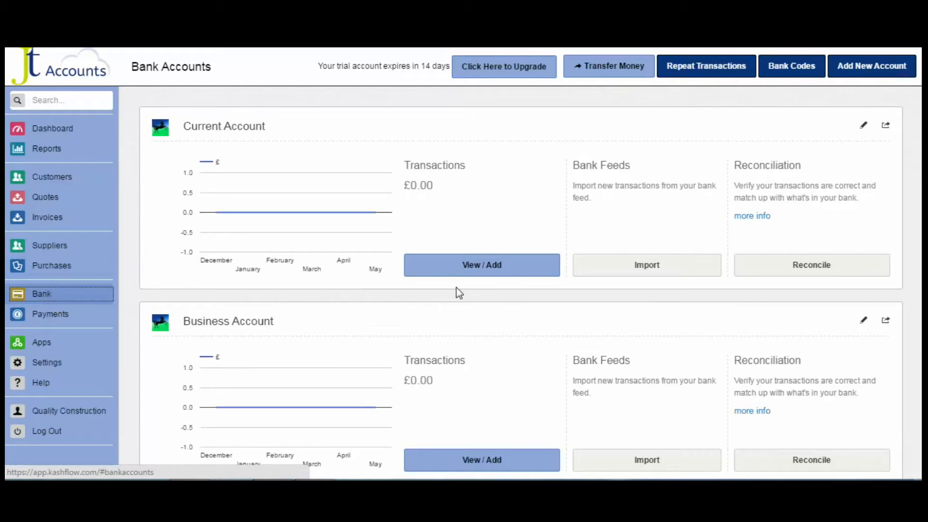
pyautogui.moveTo(918, 176)
pyautogui.mouseDown()
pyautogui.moveTo(918, 279)
pyautogui.moveTo(913, 168)
pyautogui.mouseUp()
pyautogui.scroll(-3, 915, 175)
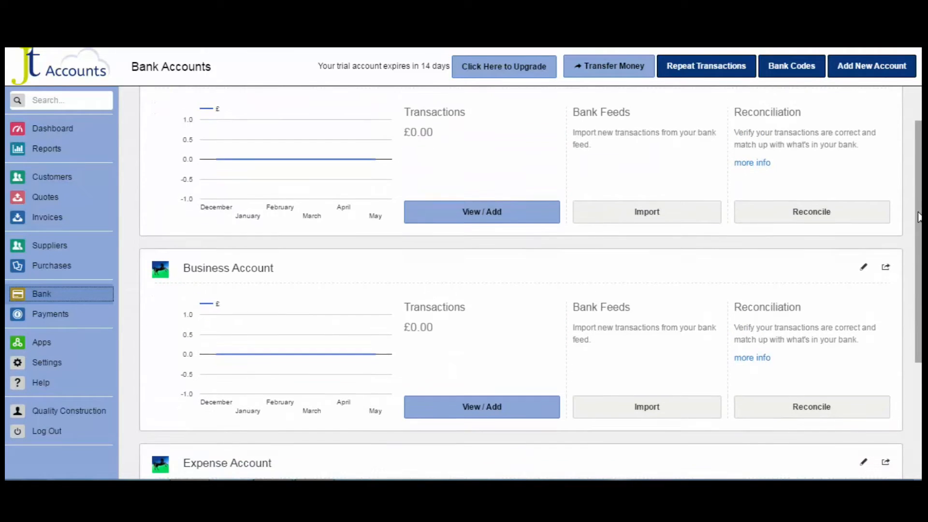
pyautogui.scroll(-2, 531, 283)
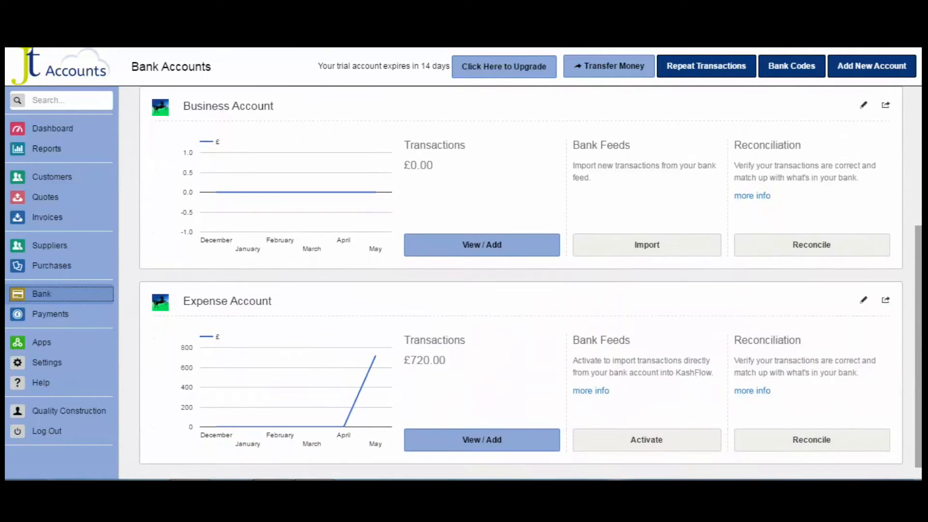
pyautogui.scroll(1, 600, 358)
pyautogui.scroll(-2, 600, 358)
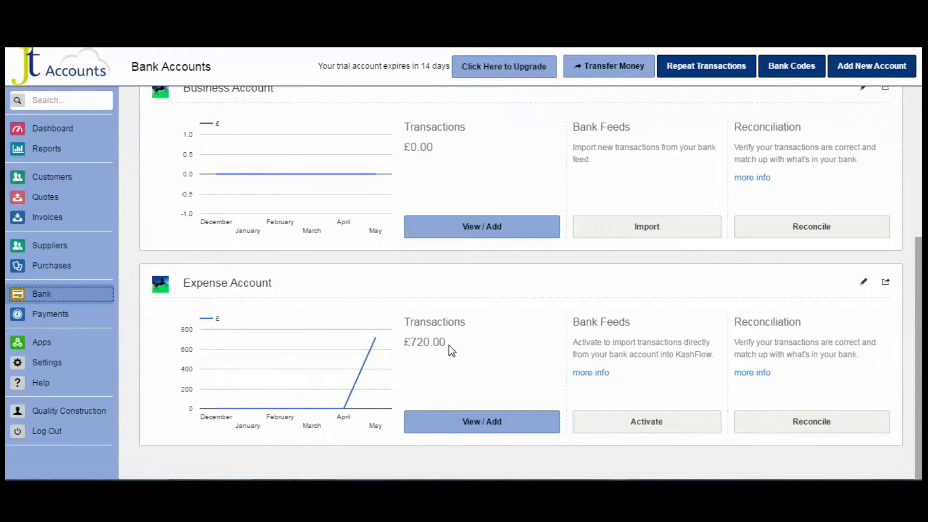
pyautogui.click(470, 419)
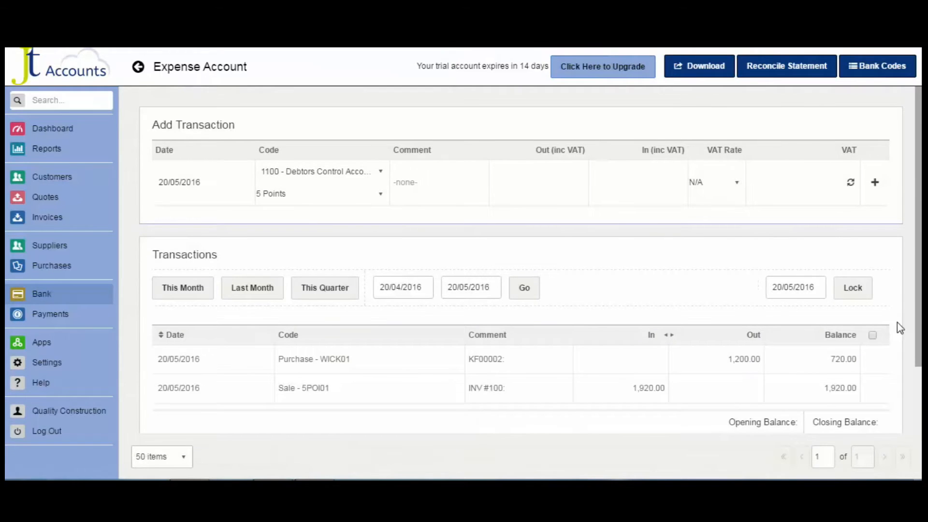
pyautogui.scroll(-2, 728, 332)
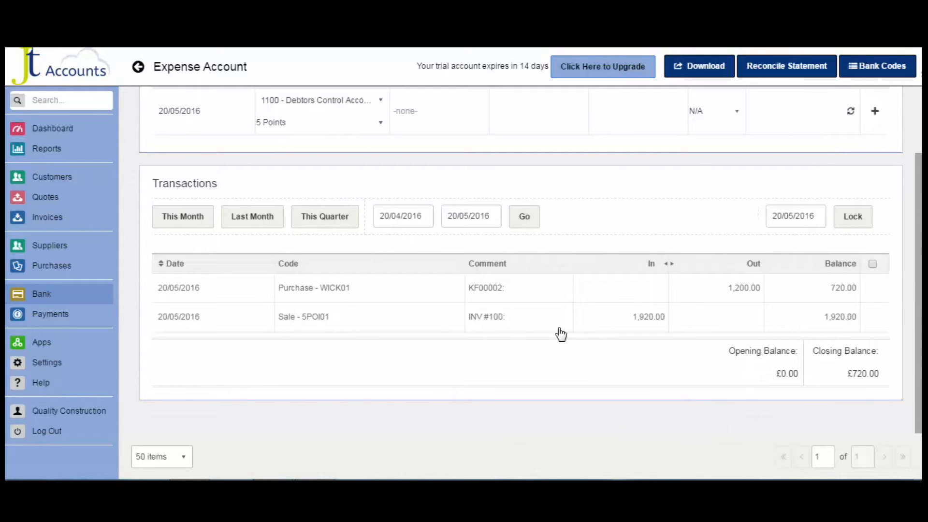
pyautogui.moveTo(918, 329); pyautogui.dragTo(913, 253)
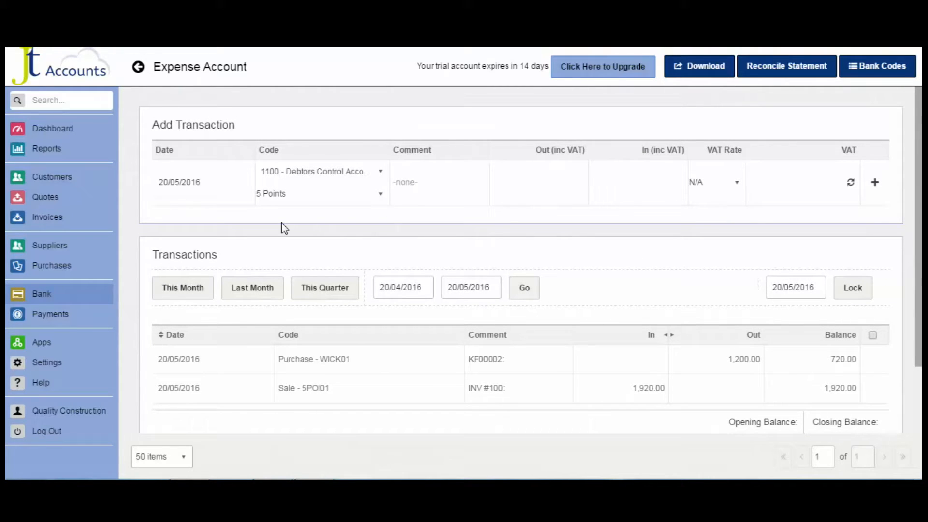
# Set the new Expense Account transaction's date to 19/05/2016 and its code to 7400 - Travel
pyautogui.click(209, 184)
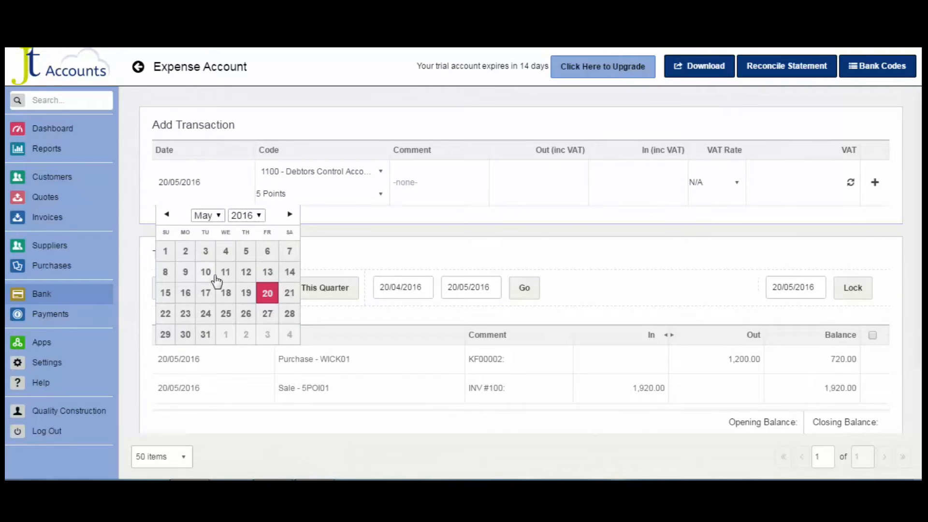
pyautogui.click(245, 292)
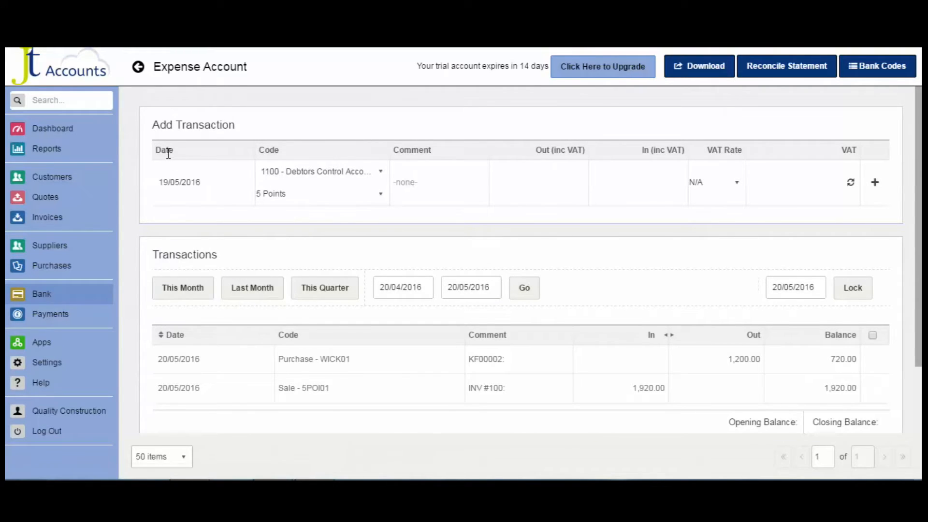
pyautogui.click(381, 173)
pyautogui.moveTo(490, 227); pyautogui.dragTo(487, 242)
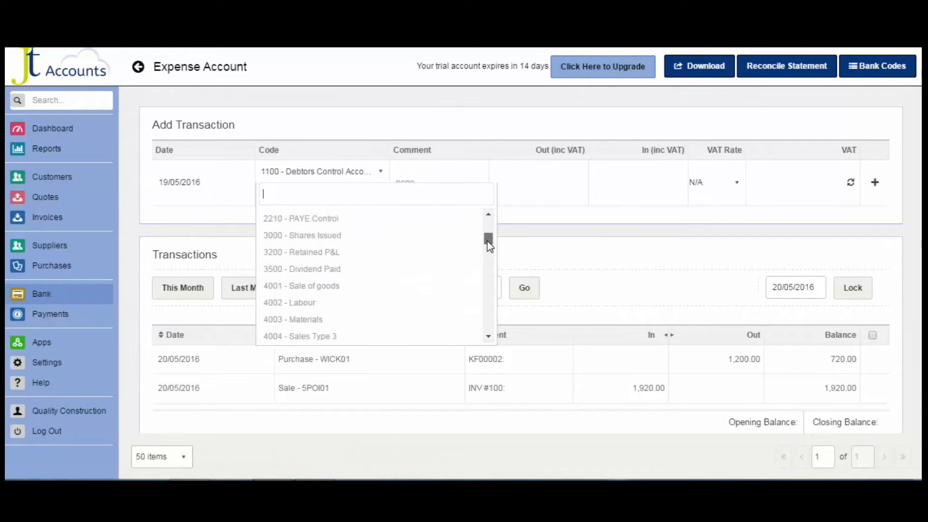
pyautogui.write('trav')
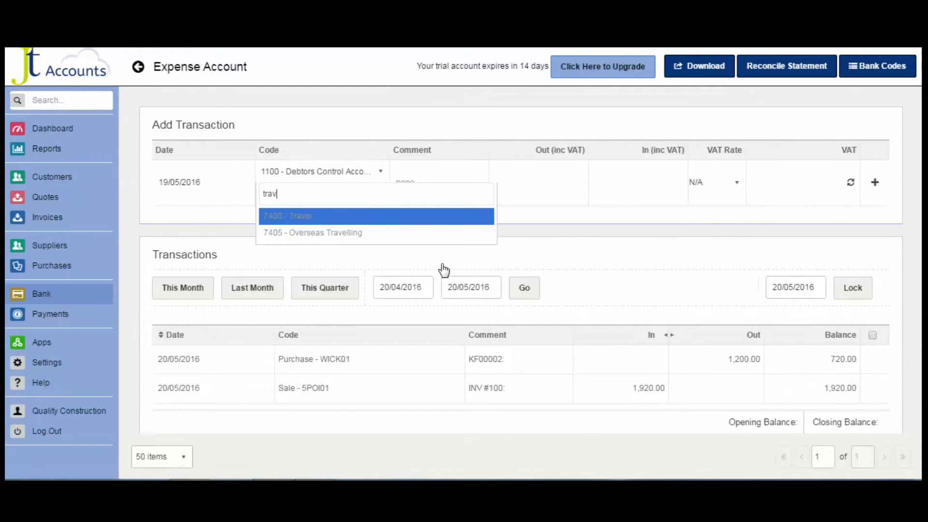
pyautogui.click(363, 222)
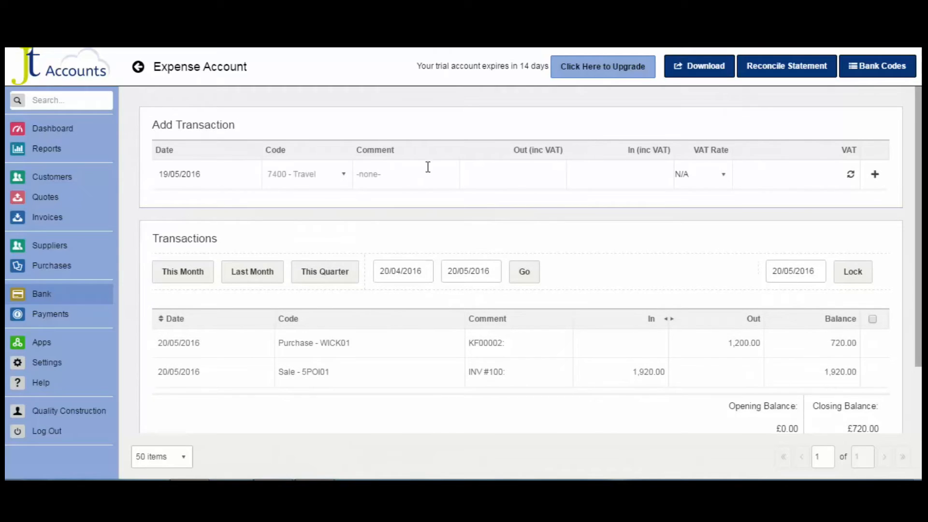
# Comment the travel transaction as Plane to Manchester, enter 100 as money out, choose its VAT rate, and add it
pyautogui.write('Plane to Manc')
pyautogui.press('Tab')
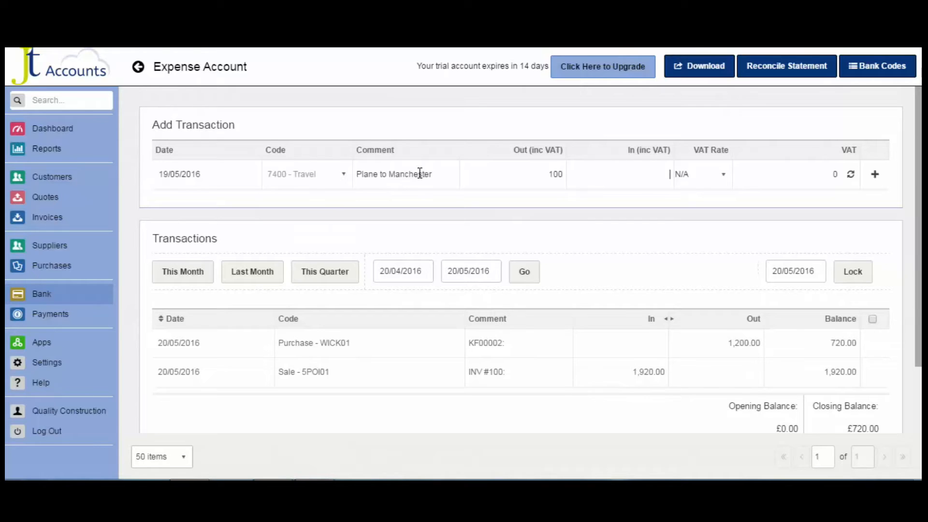
pyautogui.click(724, 175)
pyautogui.click(679, 220)
pyautogui.click(876, 176)
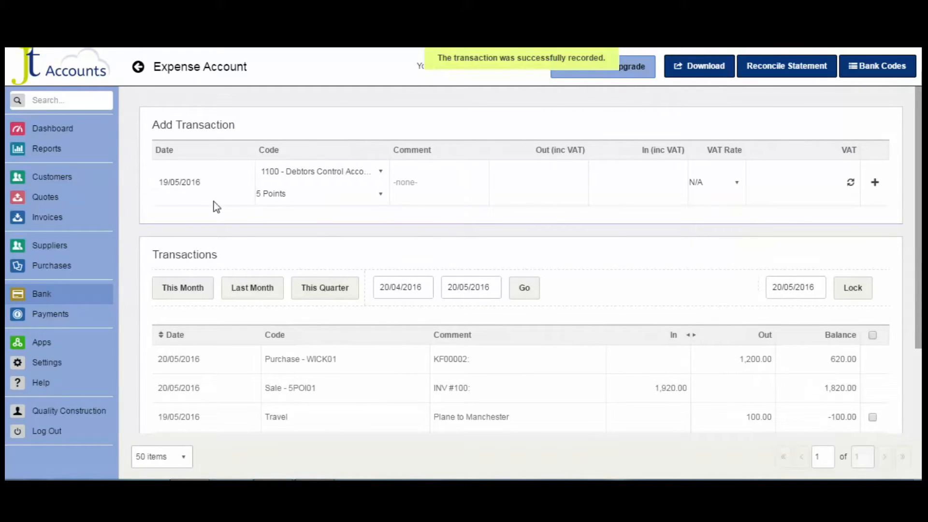
# Add an Expense Account transaction coded 7903 - Interest Received with the comment Interest and 10 as money in
pyautogui.click(322, 174)
pyautogui.write('inter')
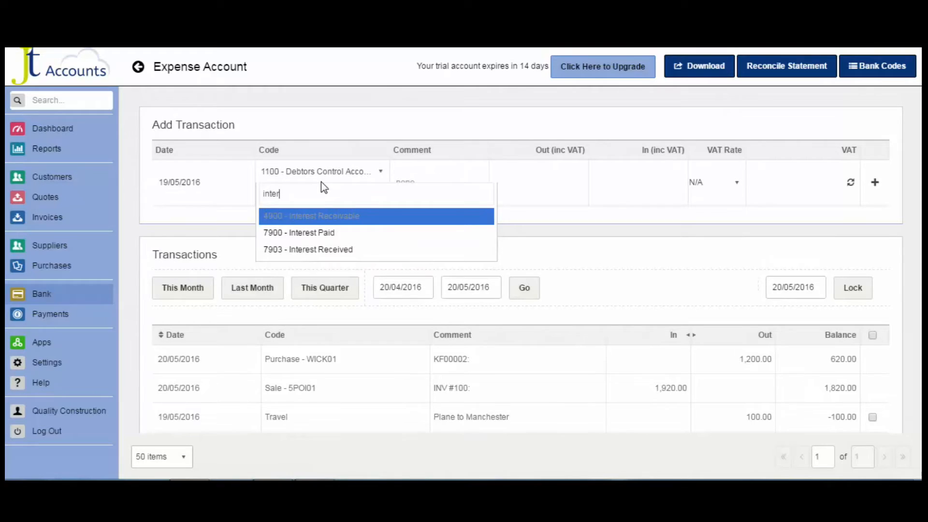
pyautogui.click(321, 250)
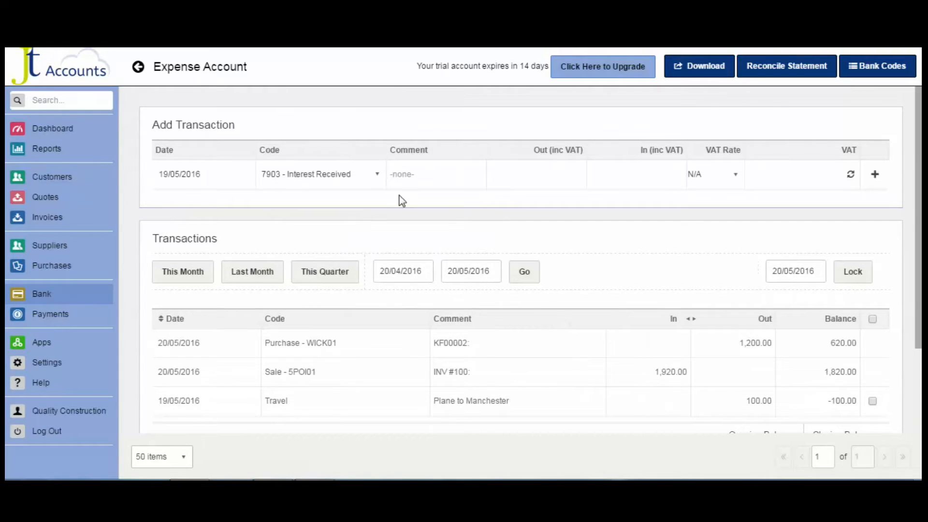
pyautogui.write('Int')
pyautogui.press('Tab')
pyautogui.press('Tab')
pyautogui.write('10')
pyautogui.click(879, 176)
pyautogui.scroll(-3, 611, 327)
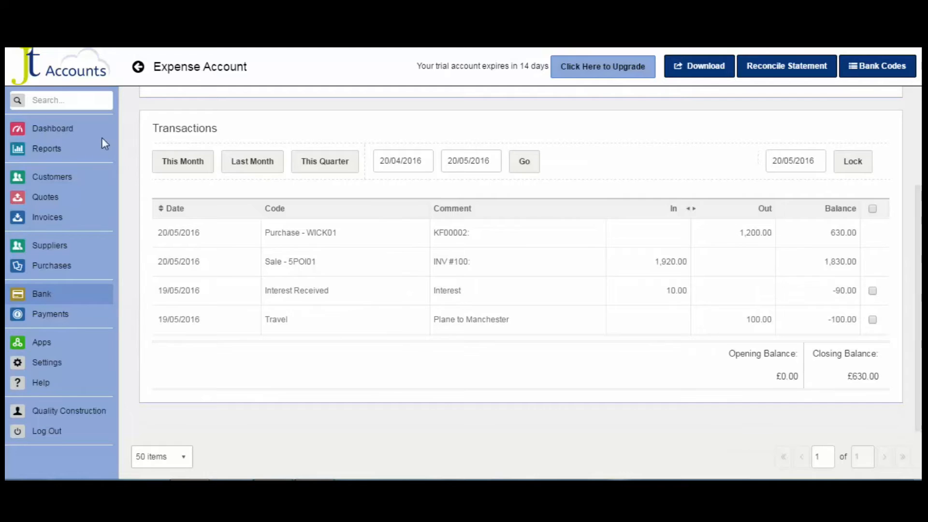
# Open the Current Account's bank feed import and set the retrieval start date to 01/04/2014
pyautogui.click(138, 67)
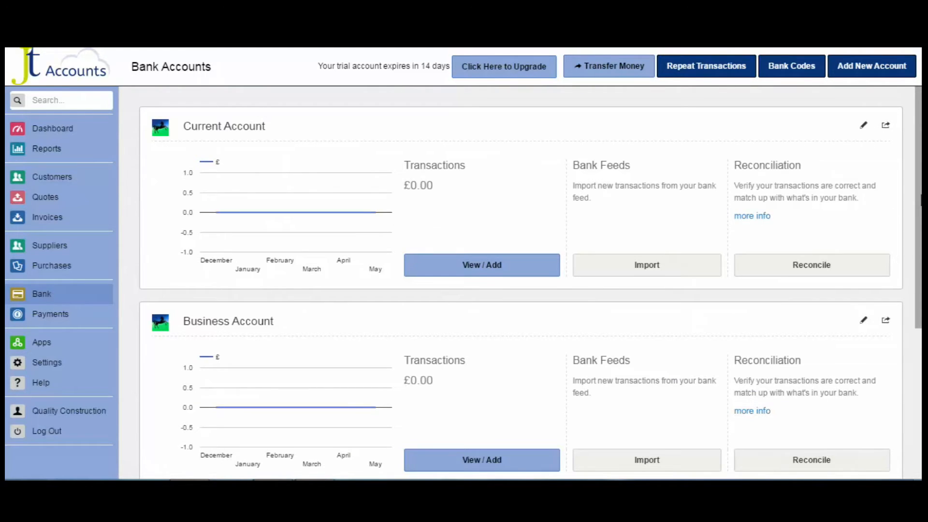
pyautogui.scroll(-1, 871, 218)
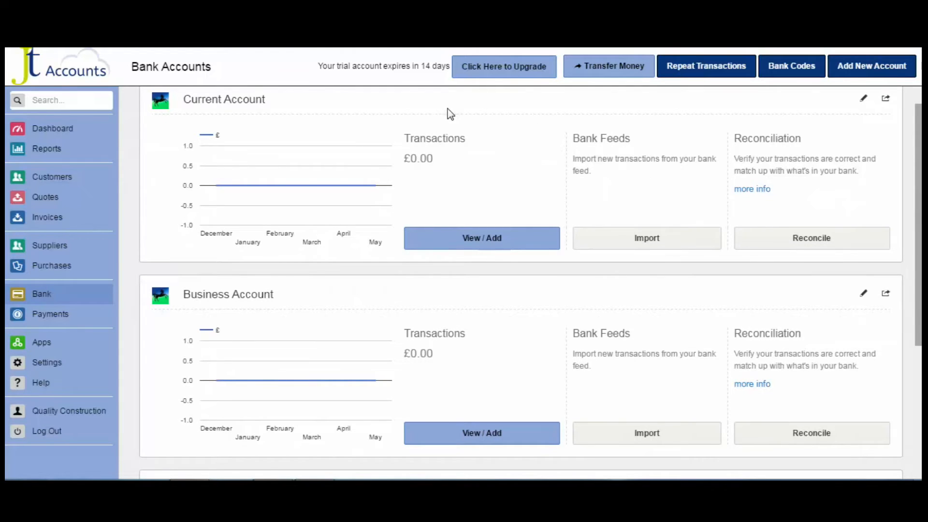
pyautogui.click(648, 238)
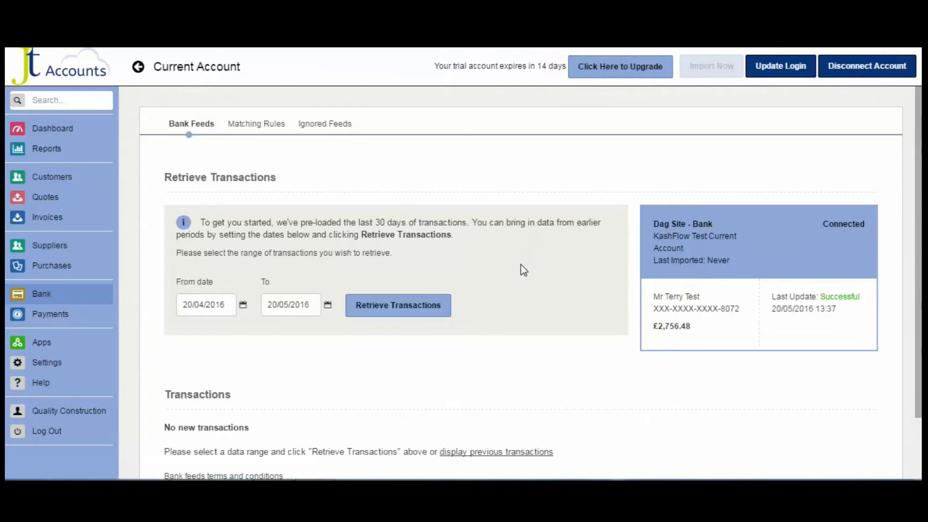
pyautogui.moveTo(919, 195); pyautogui.dragTo(919, 256)
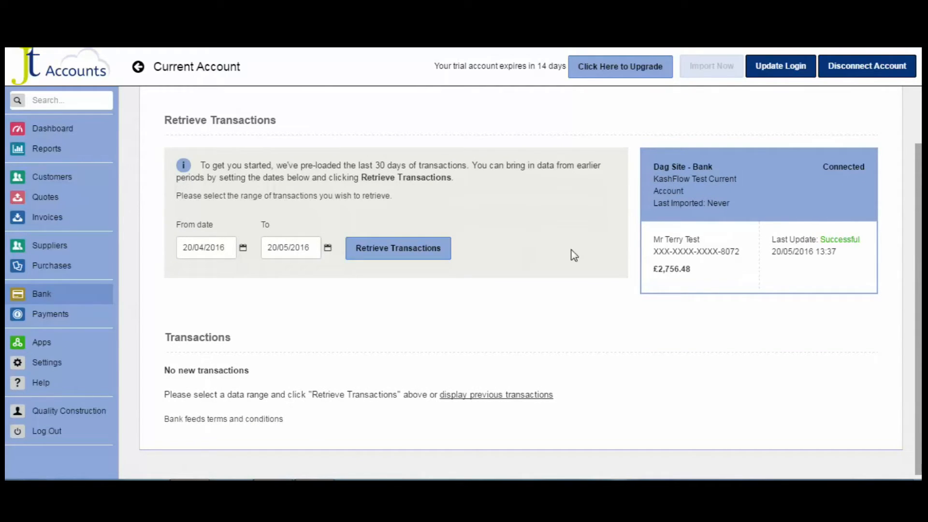
pyautogui.click(230, 247)
pyautogui.click(266, 269)
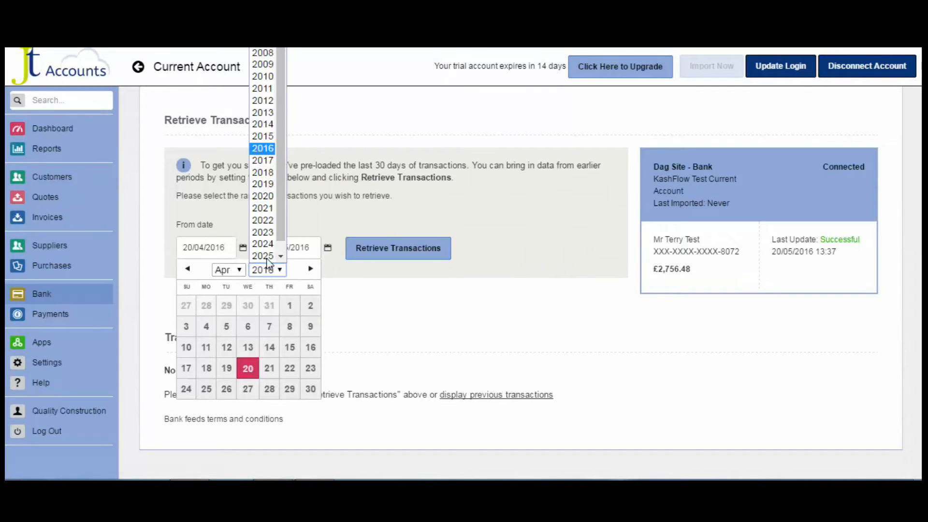
pyautogui.click(262, 124)
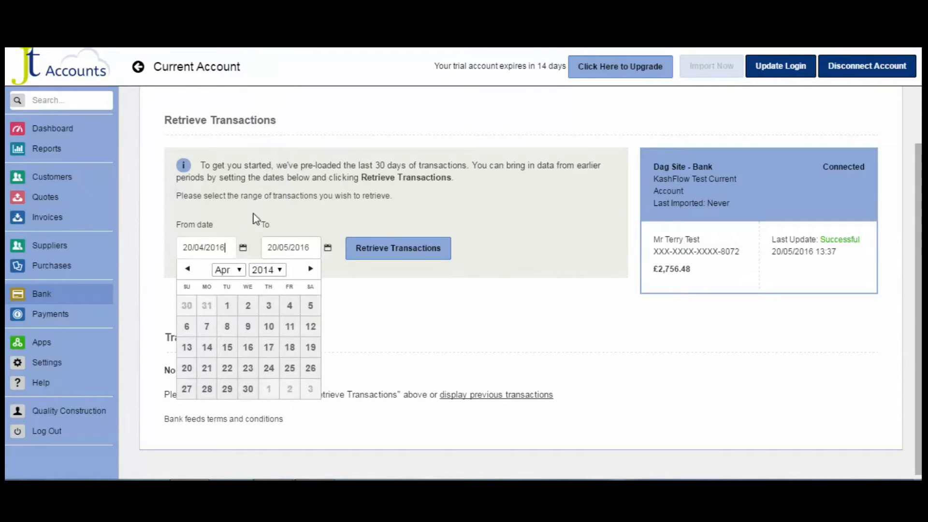
pyautogui.click(230, 305)
# Set the retrieval end date to 30/04/2014 and retrieve the bank feed transactions for review
pyautogui.click(300, 247)
pyautogui.click(312, 269)
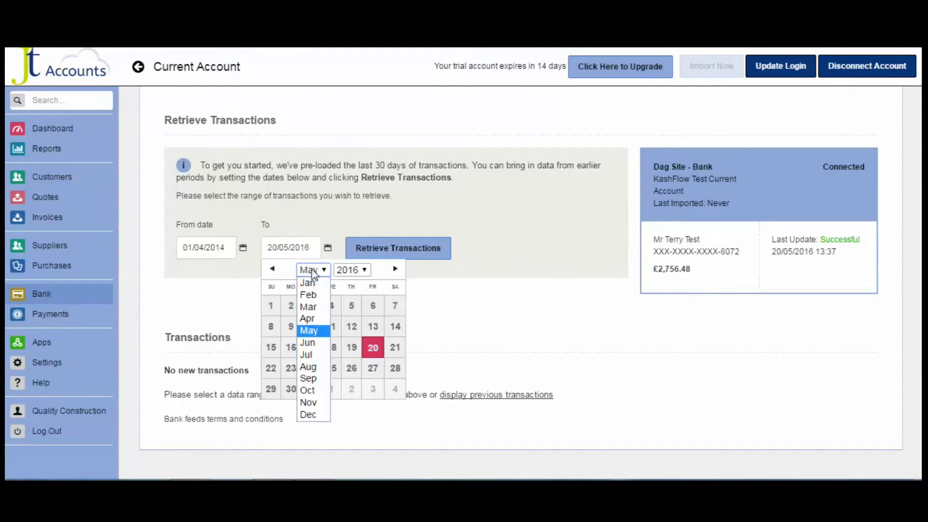
pyautogui.click(308, 318)
pyautogui.click(349, 270)
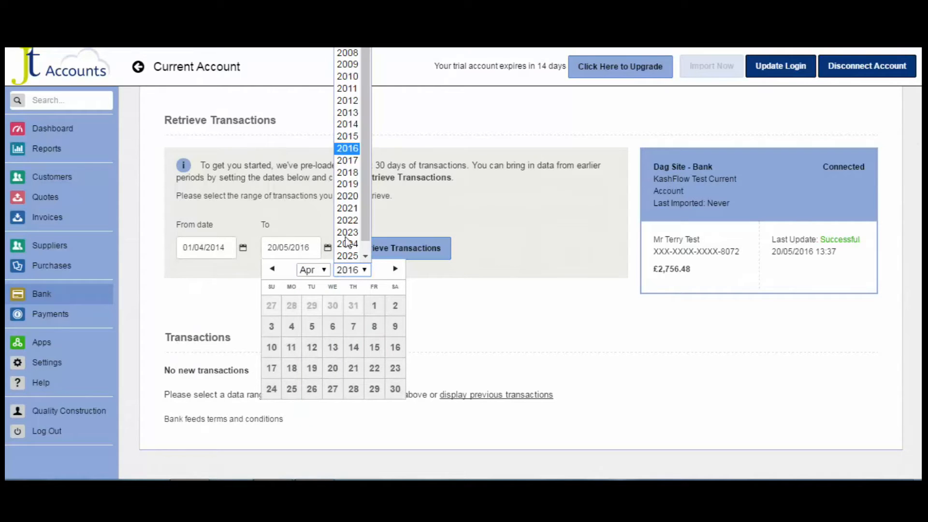
pyautogui.click(348, 124)
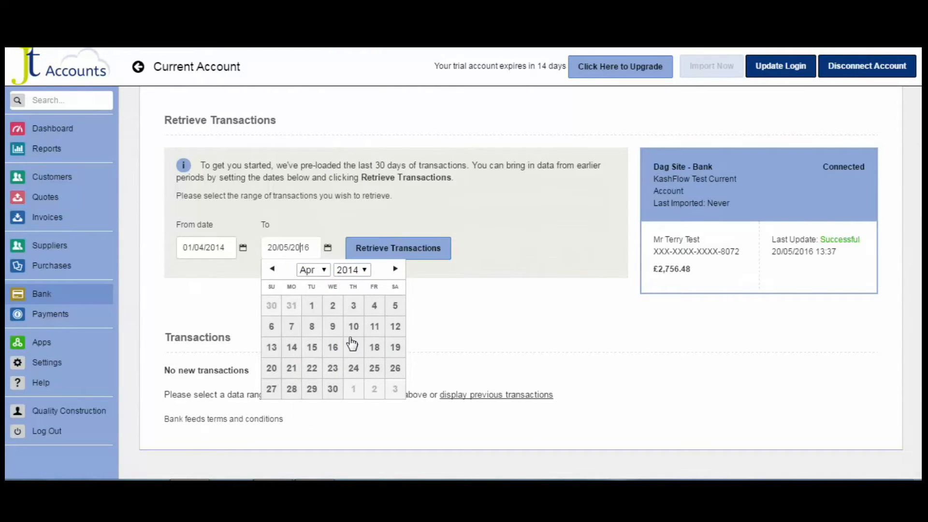
pyautogui.click(333, 390)
pyautogui.click(366, 257)
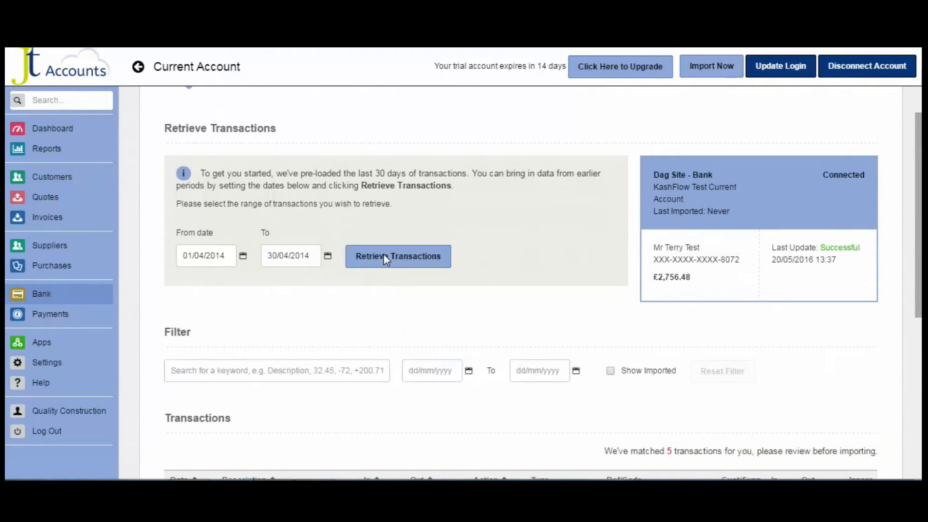
pyautogui.scroll(-6, 720, 309)
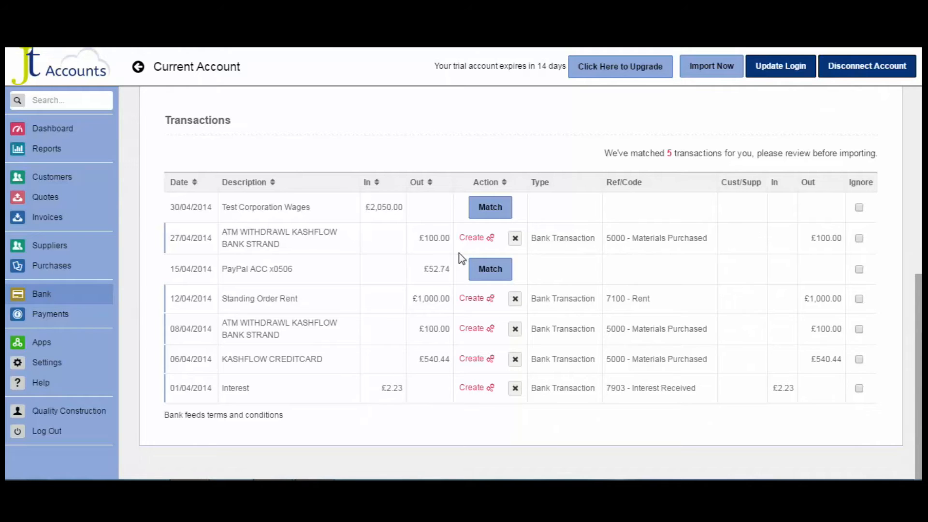
# Open the Current Account's Rent matching rule, check its Money Out and search text settings, and save it
pyautogui.moveTo(918, 341); pyautogui.dragTo(894, 163)
pyautogui.click(236, 127)
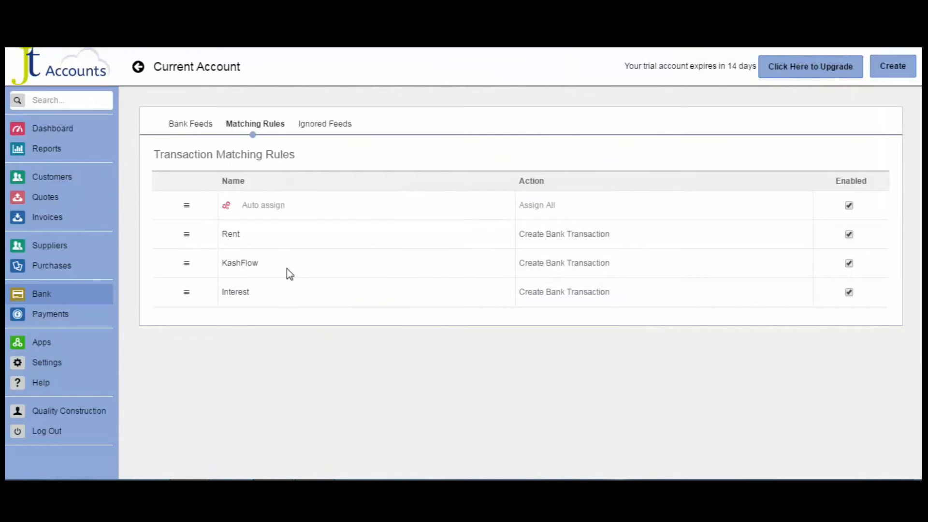
pyautogui.click(299, 238)
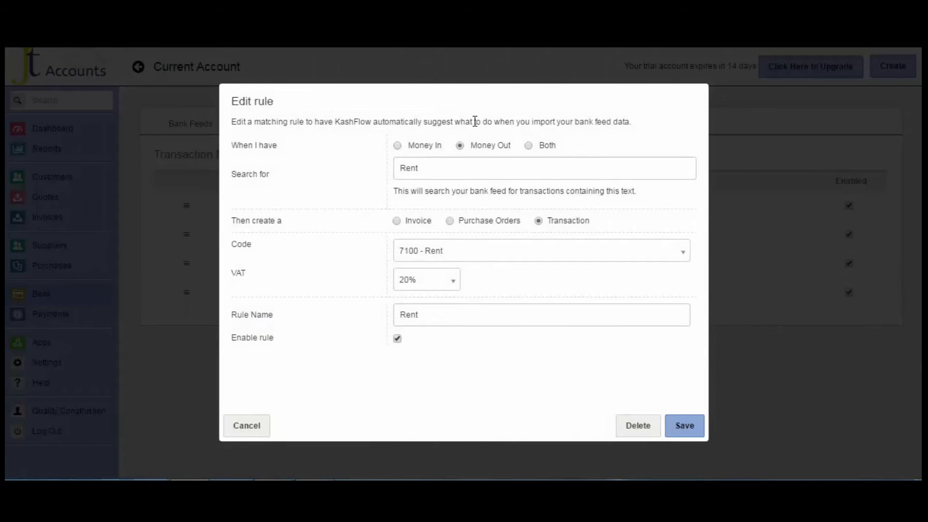
pyautogui.click(460, 146)
pyautogui.click(438, 164)
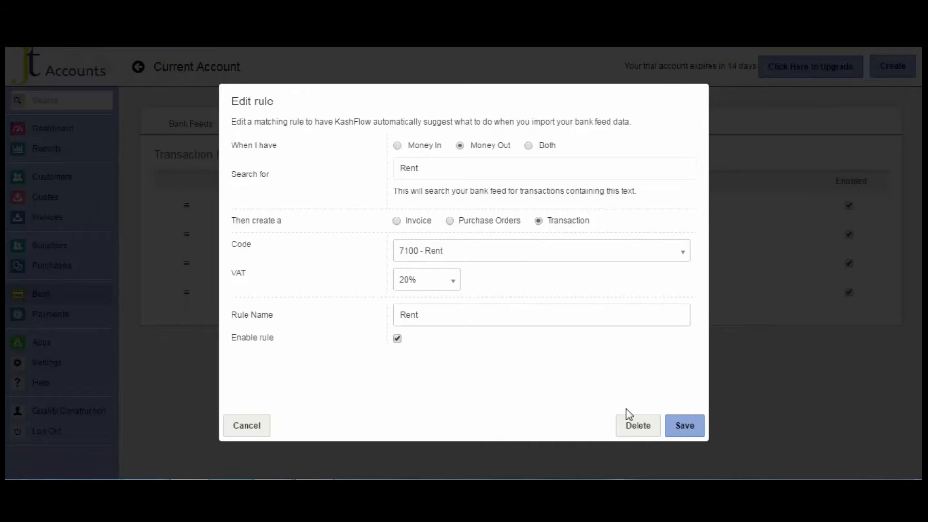
pyautogui.click(682, 430)
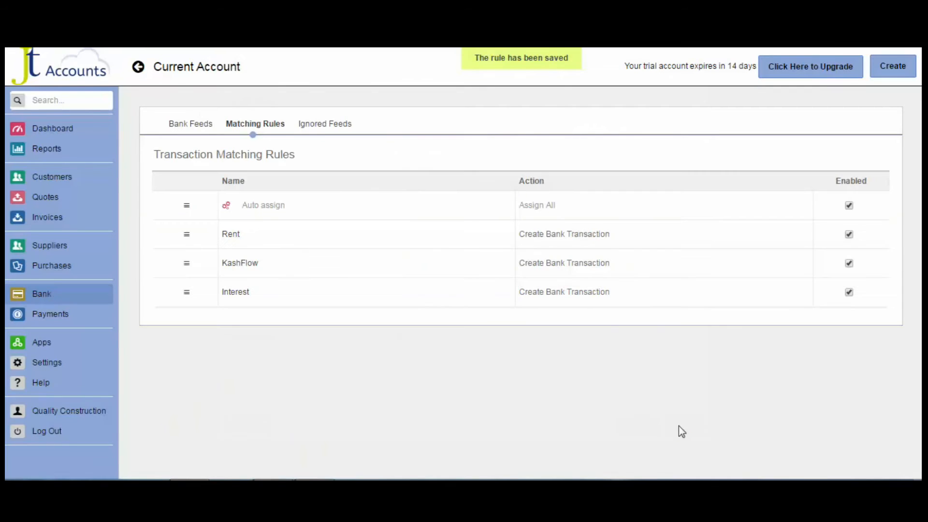
# In the bank feed, match the 31/05/2014 Test Corporation Wages transaction by creating an invoice for the customer with the unpaid invoice
pyautogui.click(192, 126)
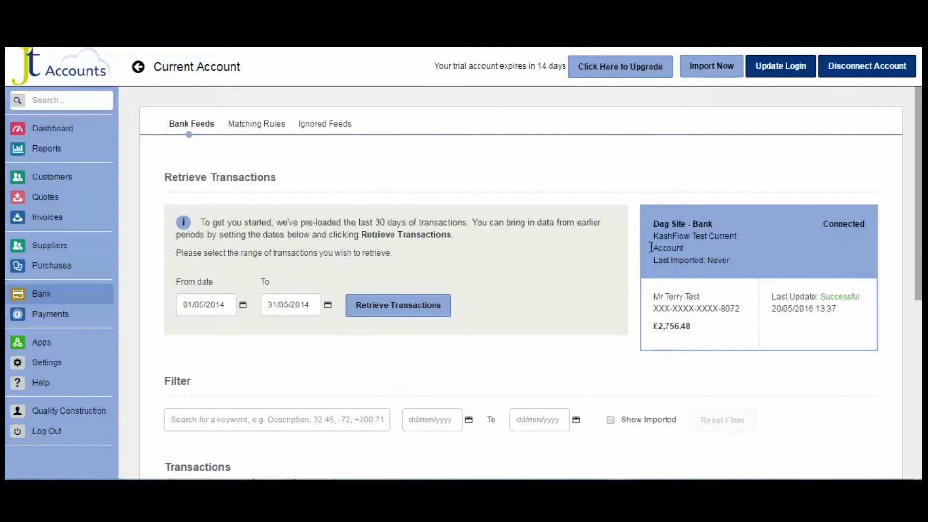
pyautogui.scroll(-6, 694, 302)
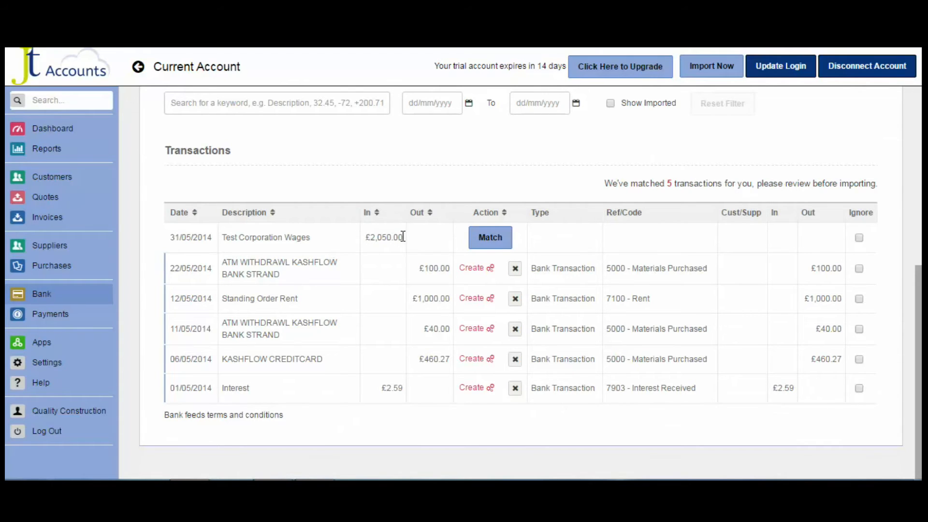
pyautogui.click(487, 243)
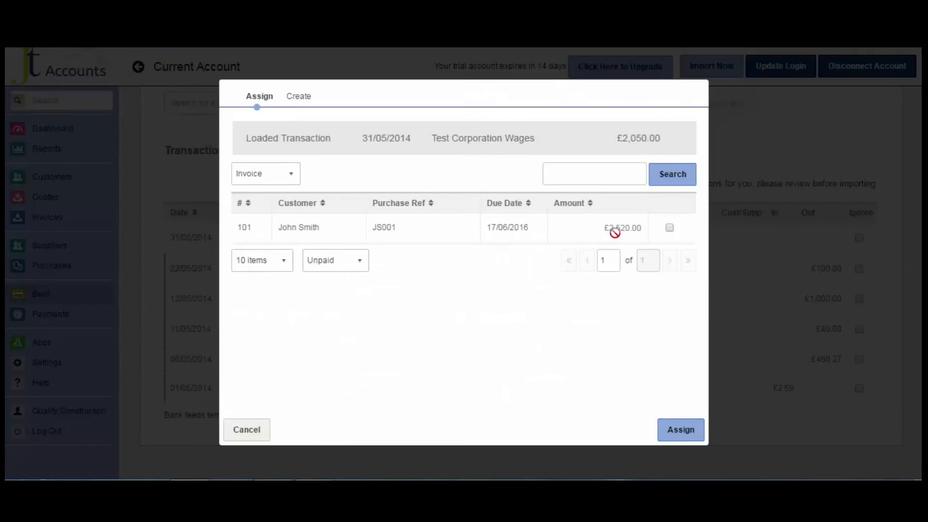
pyautogui.click(670, 228)
pyautogui.click(300, 98)
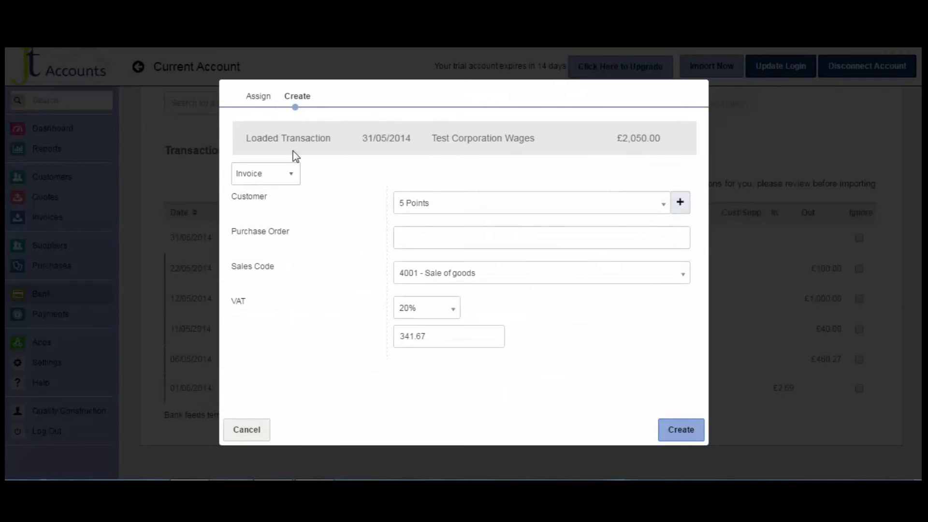
pyautogui.click(428, 203)
pyautogui.click(434, 266)
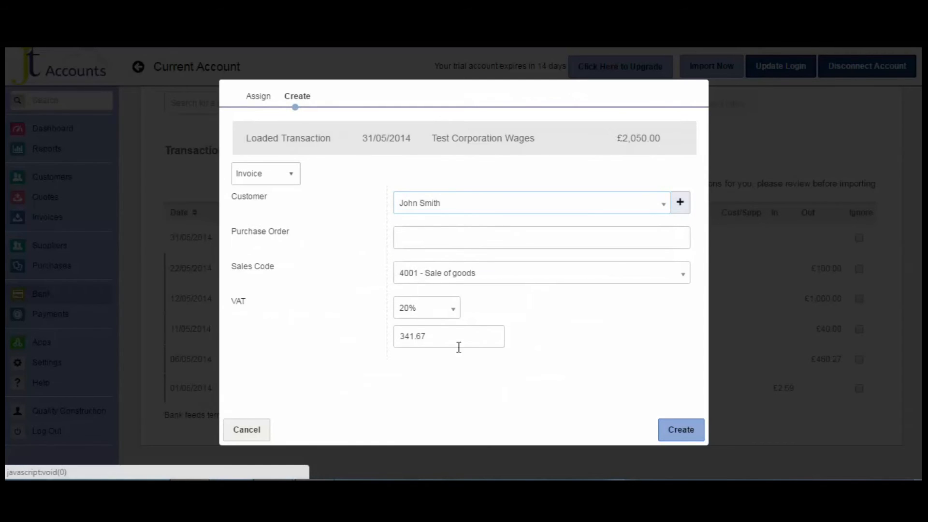
pyautogui.click(681, 433)
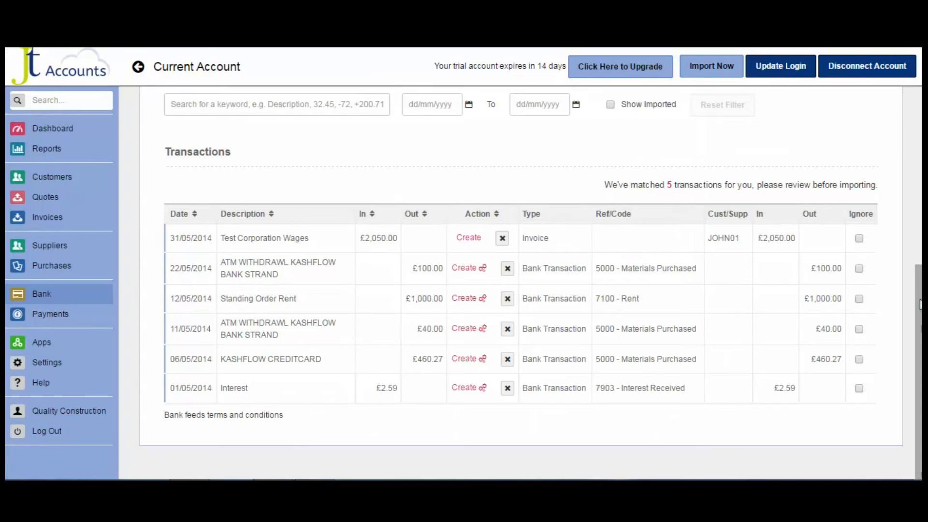
# Import the matched bank feed transactions into the Current Account
pyautogui.scroll(4, 903, 192)
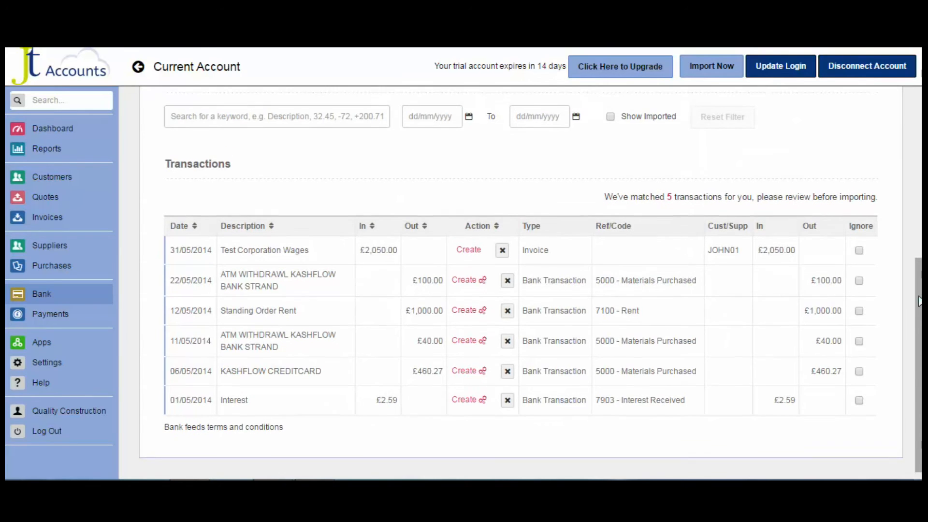
pyautogui.scroll(2, 902, 192)
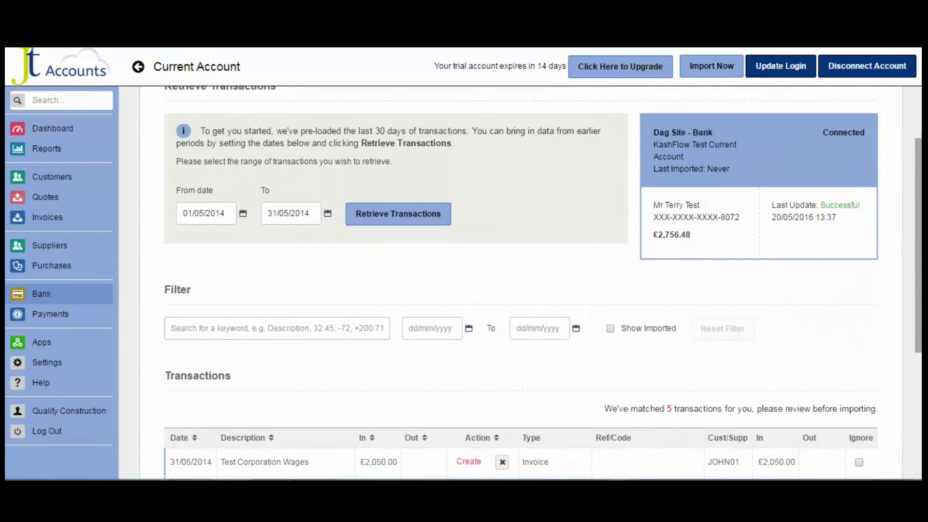
pyautogui.click(700, 67)
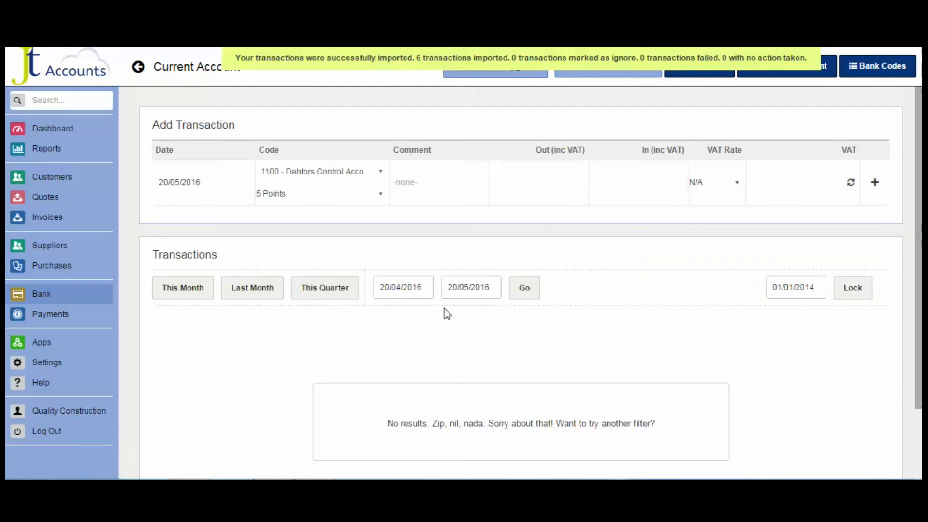
# List the Current Account transactions from 01/04/2014 to review the imported entries, and check the new invoice in the invoice list
pyautogui.click(426, 288)
pyautogui.click(464, 310)
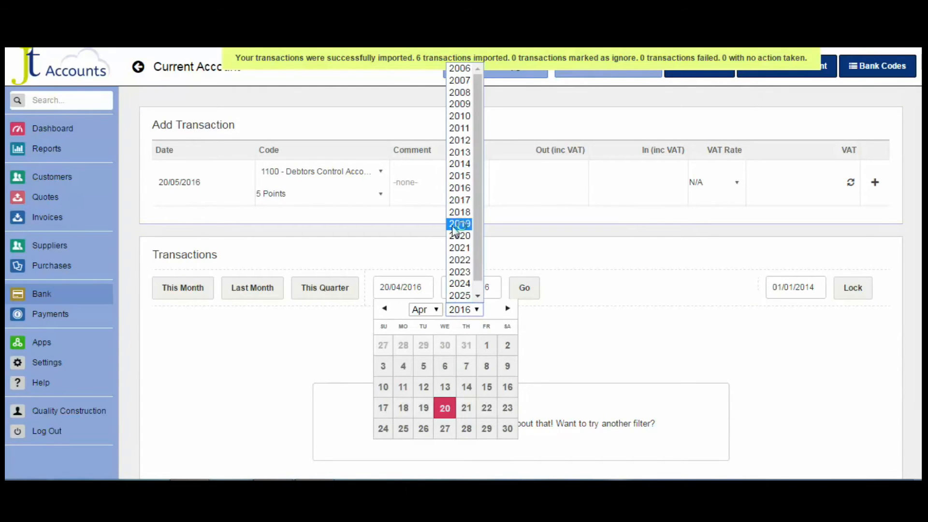
pyautogui.click(455, 165)
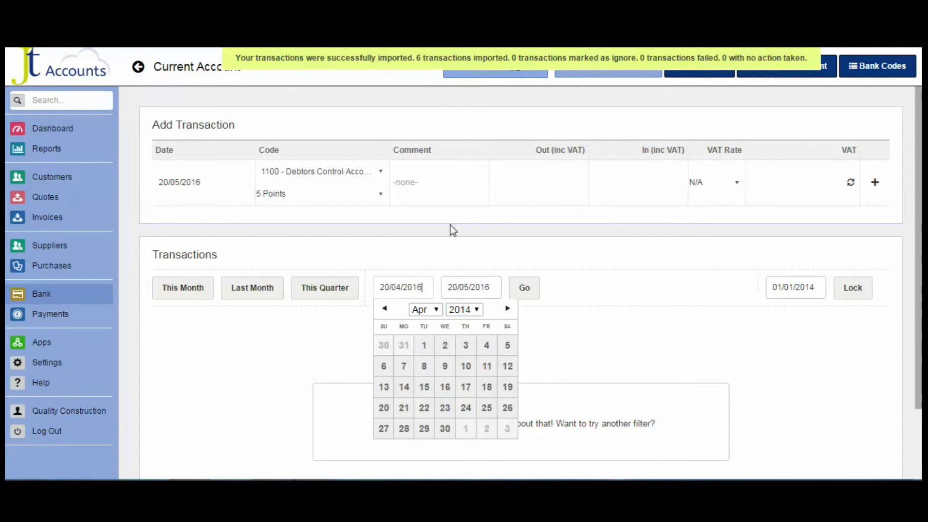
pyautogui.click(424, 345)
pyautogui.click(522, 297)
pyautogui.scroll(-2, 645, 363)
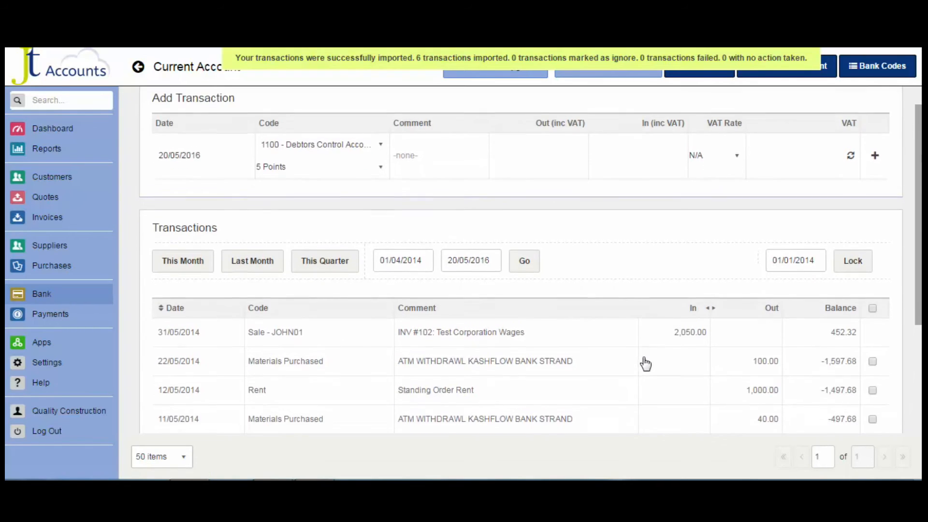
pyautogui.scroll(-3, 645, 364)
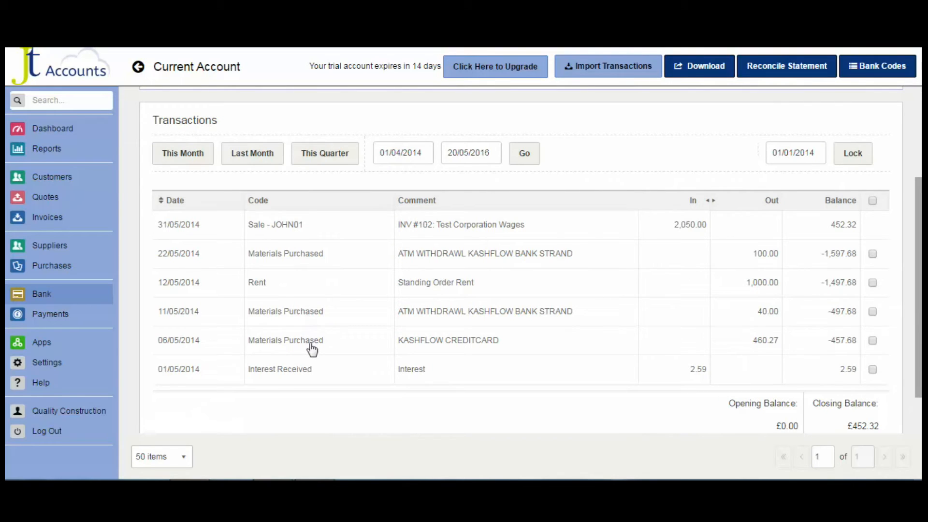
pyautogui.click(48, 220)
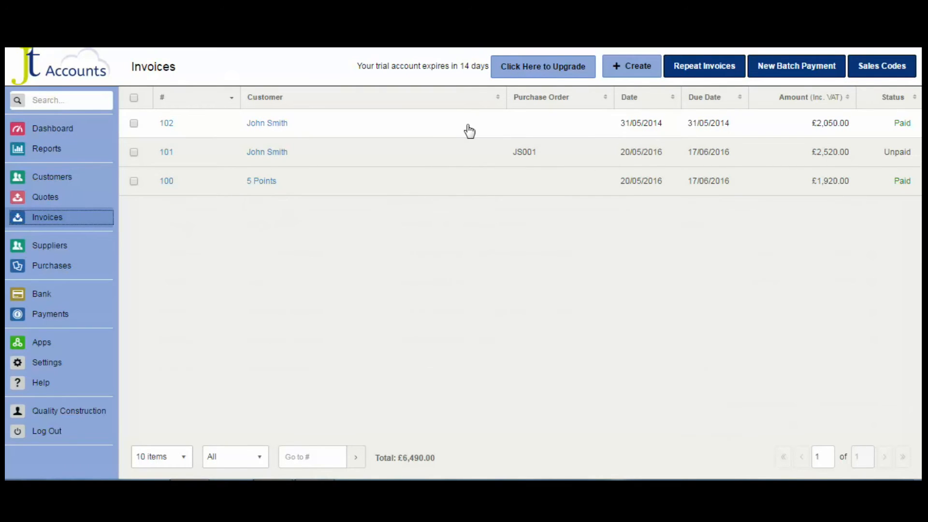
# Open the bank statement import page for the Business Account
pyautogui.click(43, 297)
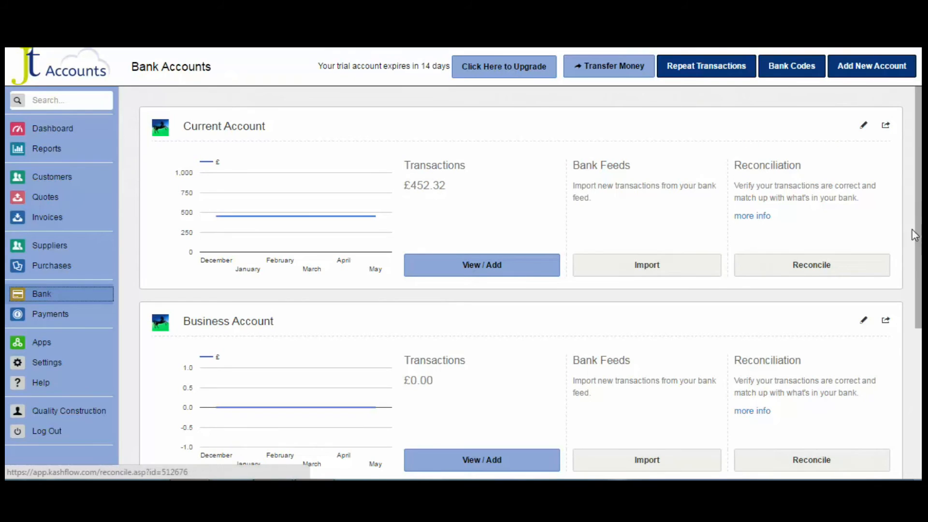
pyautogui.scroll(-1, 916, 232)
pyautogui.scroll(-3, 847, 300)
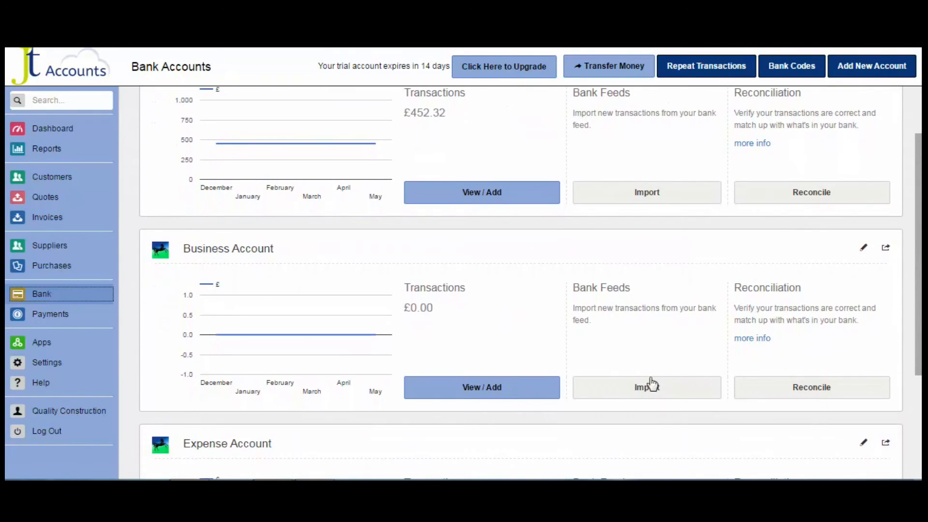
pyautogui.click(648, 388)
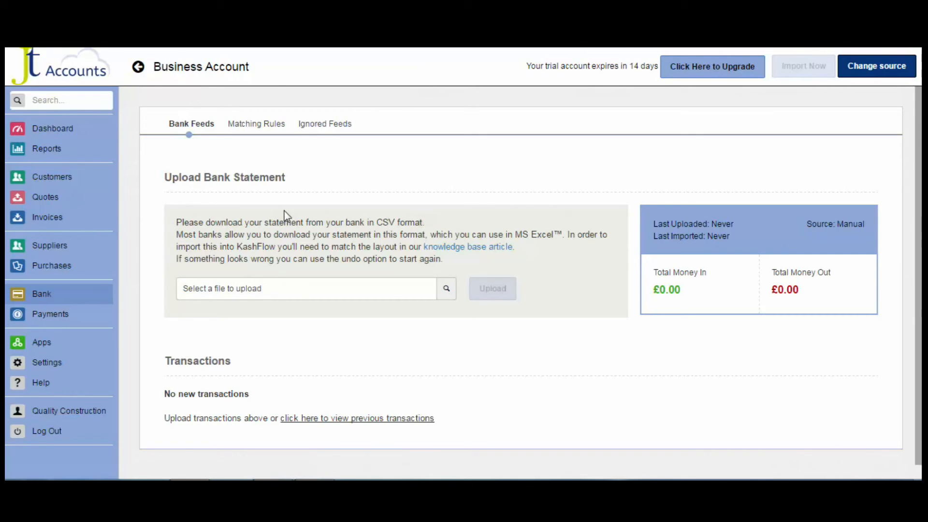
# Upload the bank statement file Bank Transactions Demo.csv to the Business Account's bank feed
pyautogui.click(296, 292)
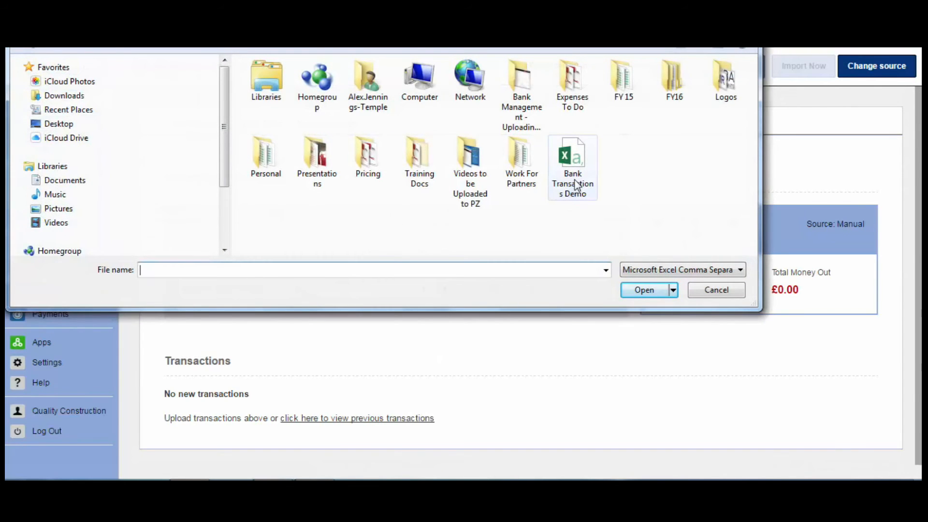
pyautogui.doubleClick(575, 166)
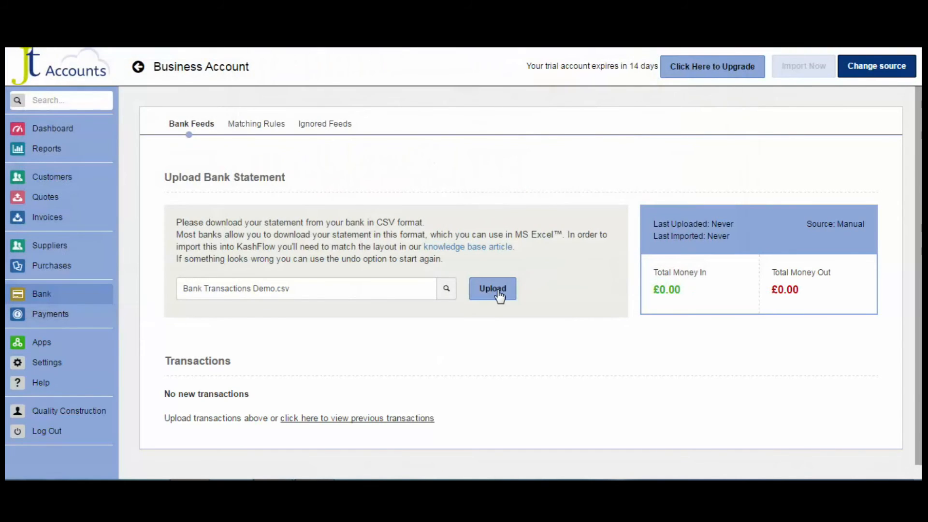
pyautogui.click(497, 295)
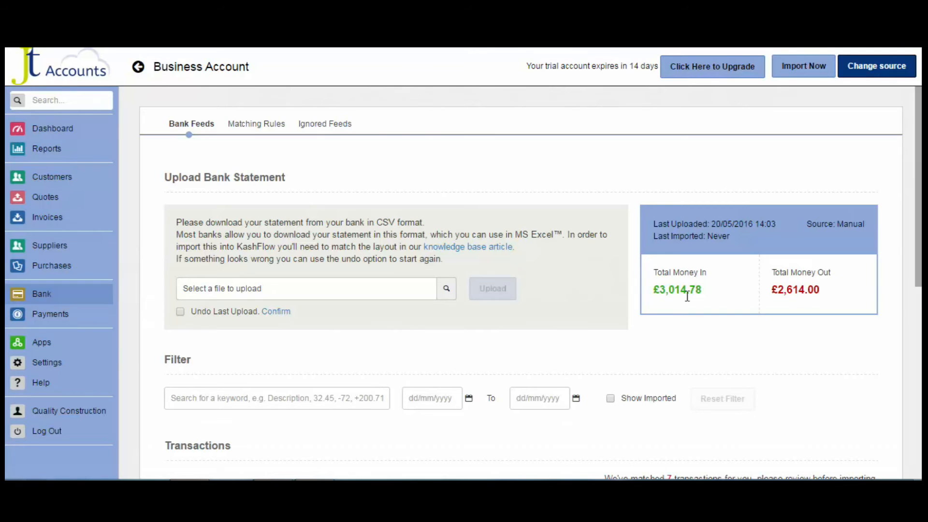
# Match the £99.00 Marriott feed entry by creating a bank transaction with code 7402 - Hotels
pyautogui.moveTo(917, 232); pyautogui.dragTo(917, 309)
pyautogui.scroll(-5, 624, 364)
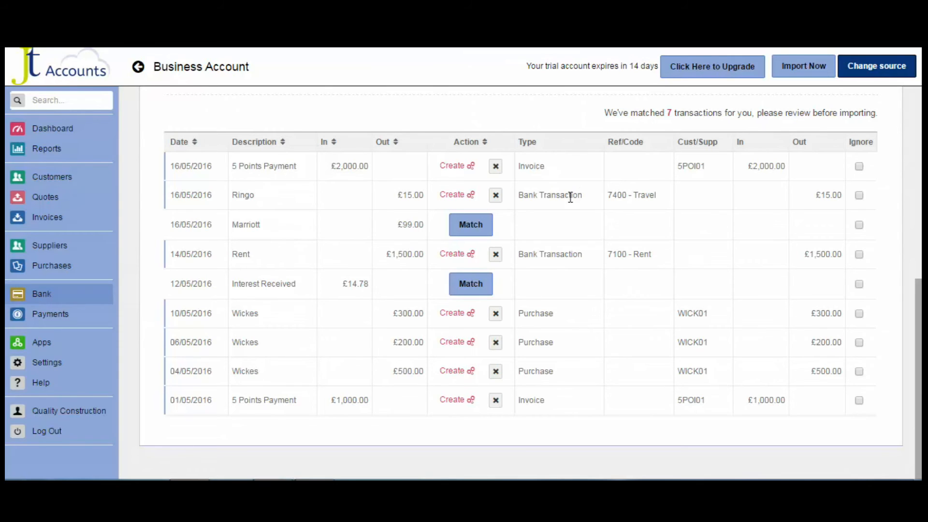
pyautogui.click(475, 231)
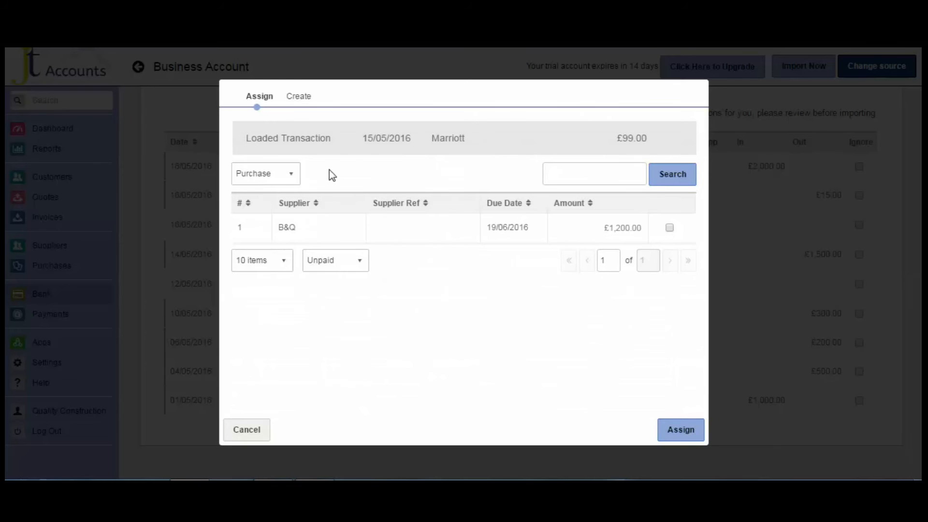
pyautogui.click(299, 98)
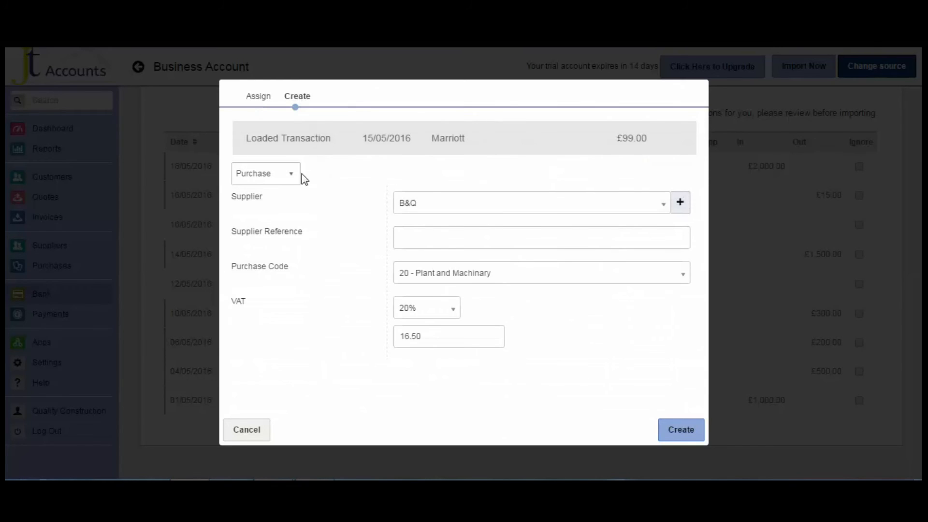
pyautogui.click(298, 175)
pyautogui.click(289, 211)
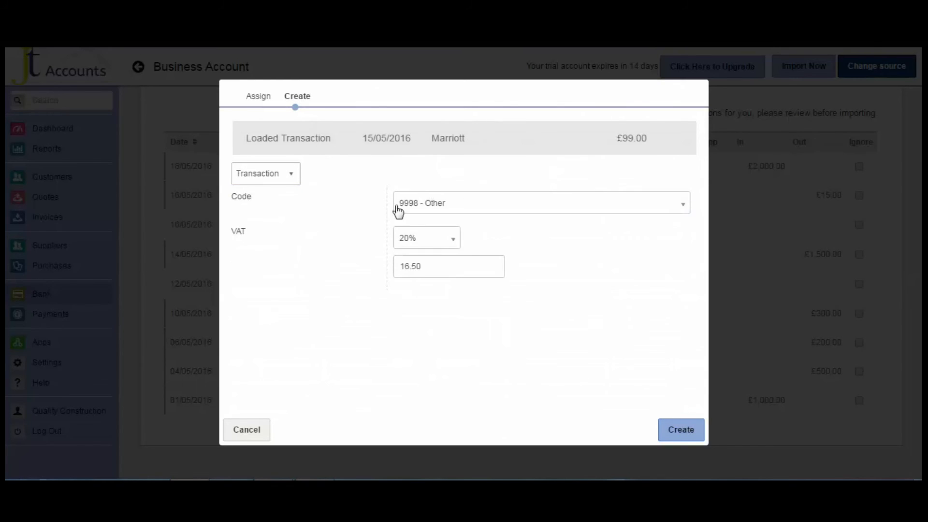
pyautogui.click(422, 199)
pyautogui.write('ht')
pyautogui.press('BackSpace')
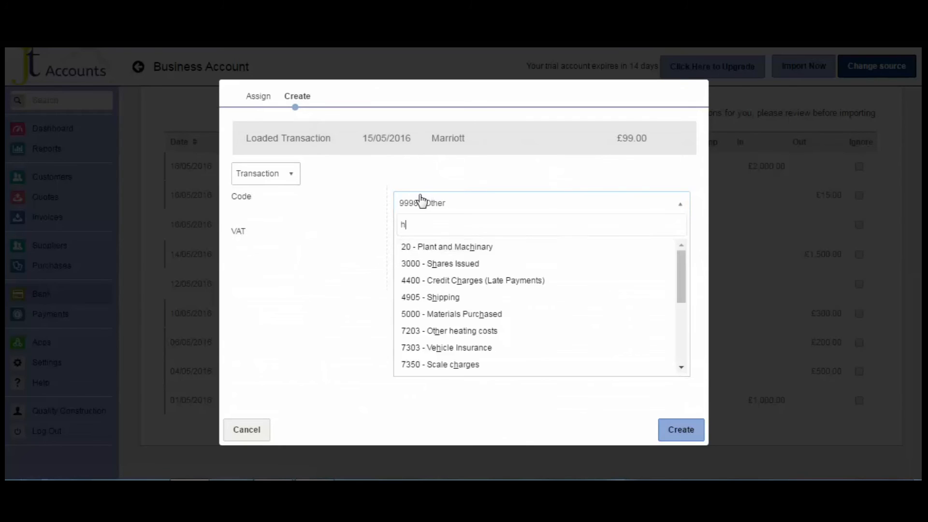
pyautogui.write('ote')
pyautogui.click(432, 253)
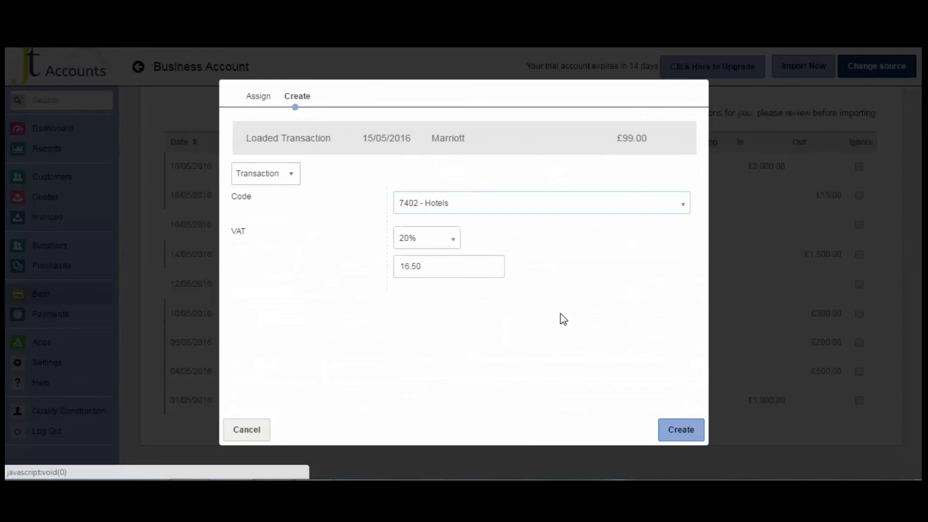
pyautogui.click(676, 432)
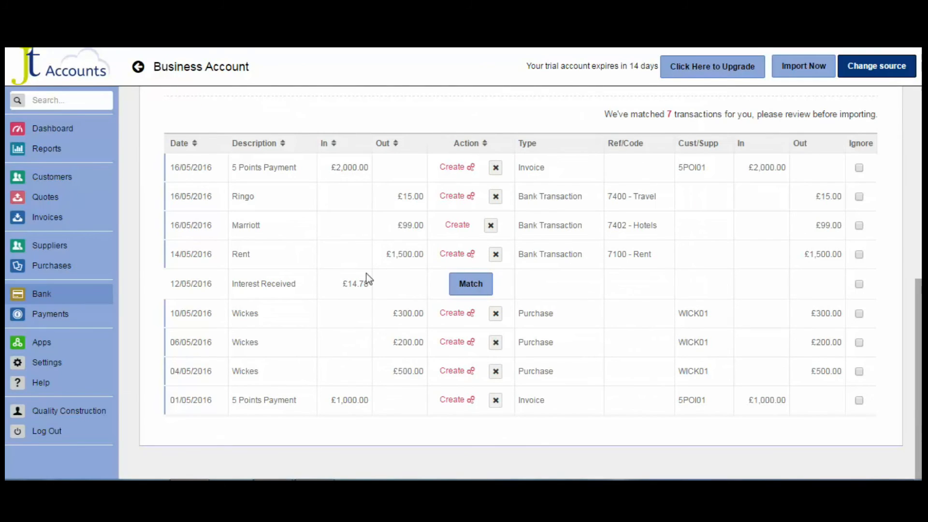
# Match the £14.78 Interest Received feed entry by creating a bank transaction with code 7903 - Interest Received
pyautogui.click(457, 289)
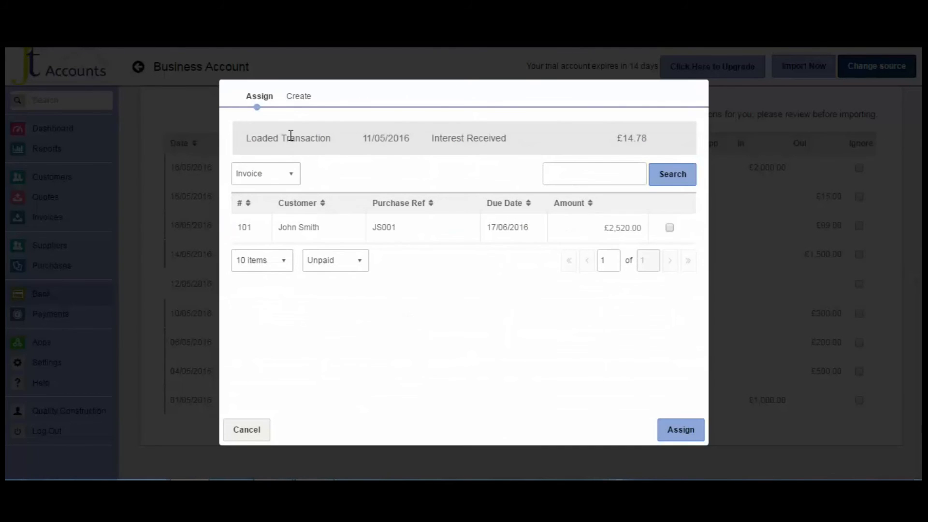
pyautogui.click(296, 97)
pyautogui.click(251, 179)
pyautogui.click(256, 209)
pyautogui.click(403, 207)
pyautogui.write('inter')
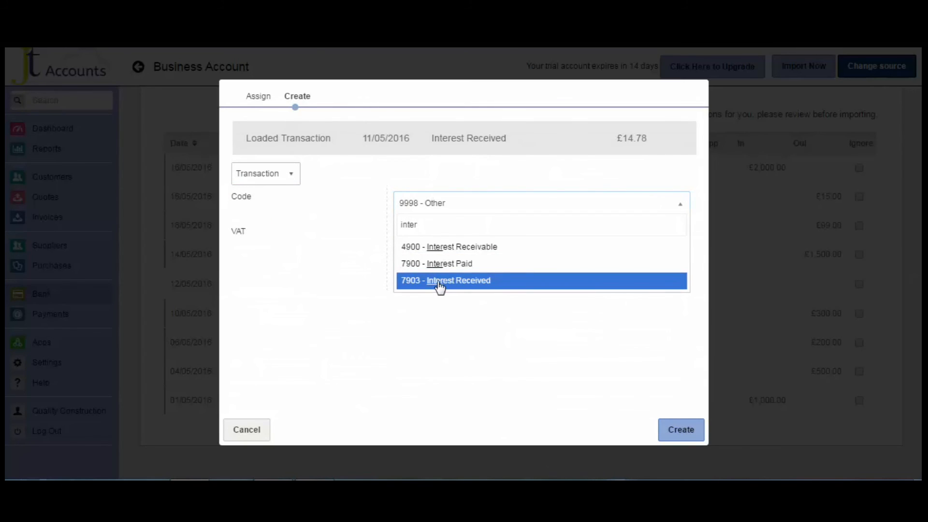
pyautogui.click(440, 281)
pyautogui.click(433, 249)
pyautogui.click(434, 283)
pyautogui.click(674, 430)
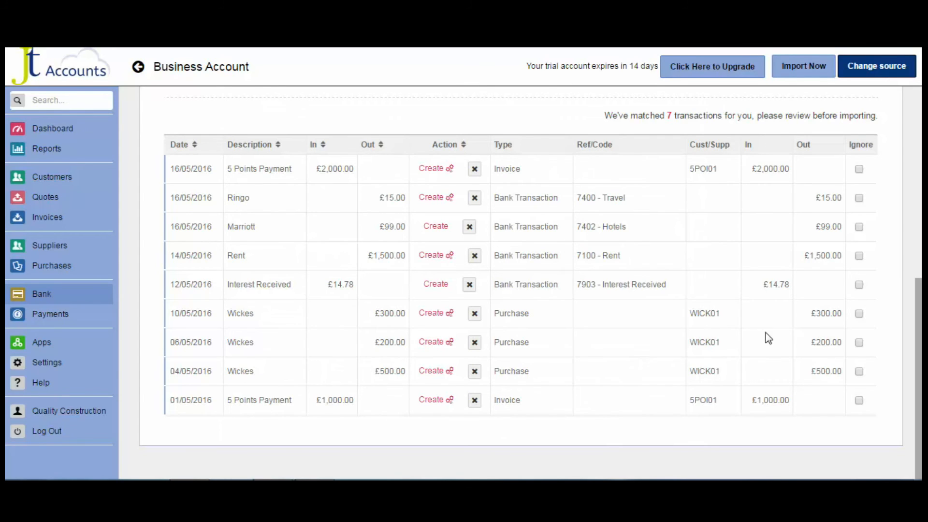
# Import the matched feed transactions into the Business Account and review the resulting entries in its transaction list
pyautogui.scroll(5, 873, 239)
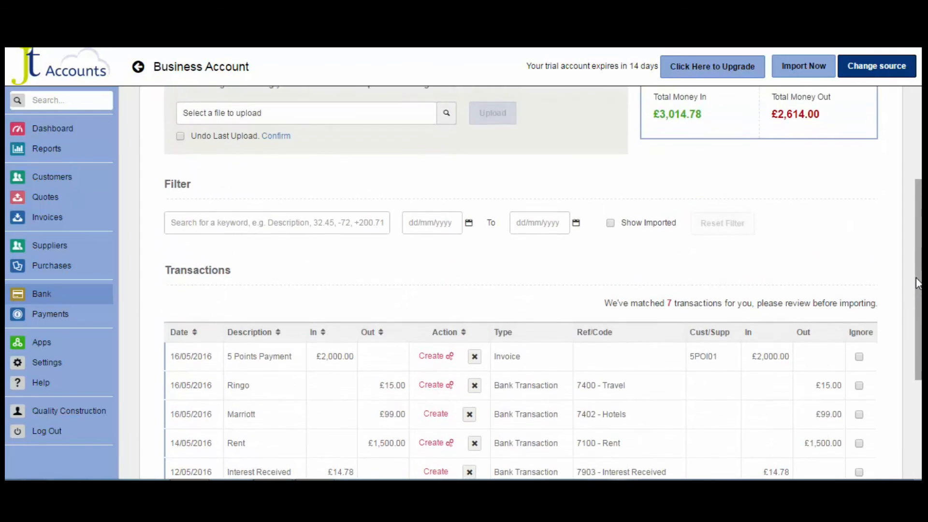
pyautogui.click(804, 67)
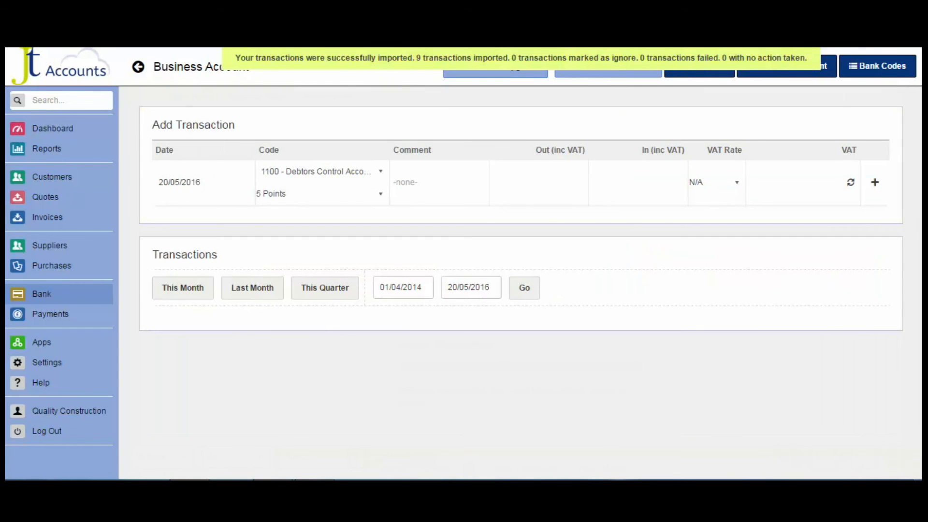
pyautogui.moveTo(921, 167); pyautogui.dragTo(920, 310)
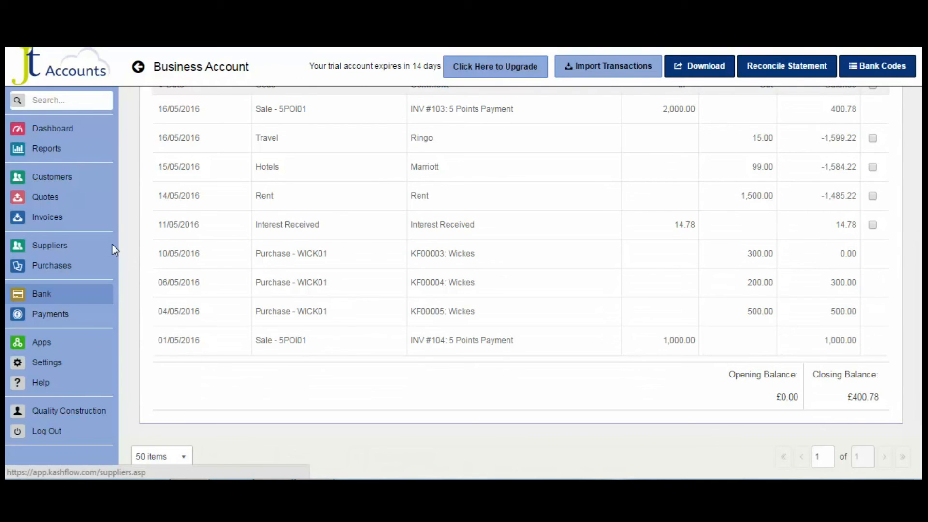
# Open VAT Management & Reports from the general reports, enable online filing in the VAT settings and save them
pyautogui.click(46, 152)
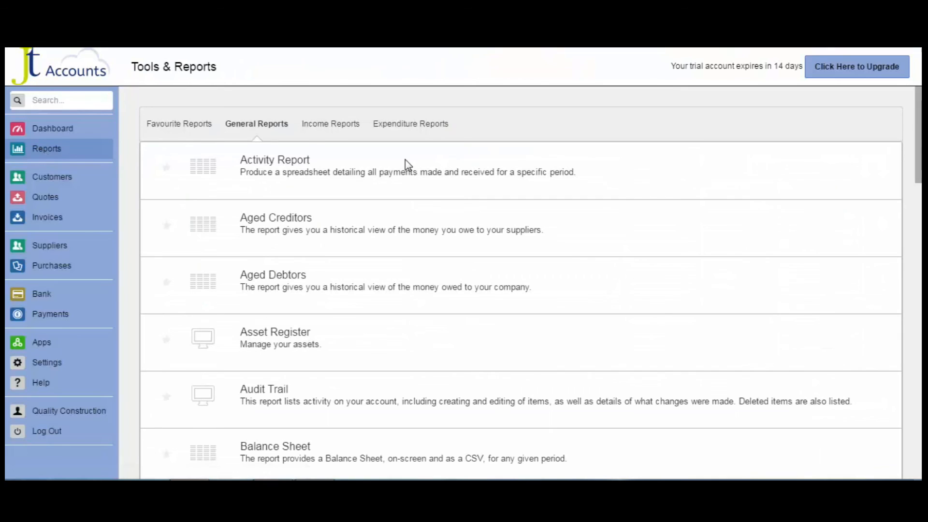
pyautogui.moveTo(914, 137); pyautogui.dragTo(916, 452)
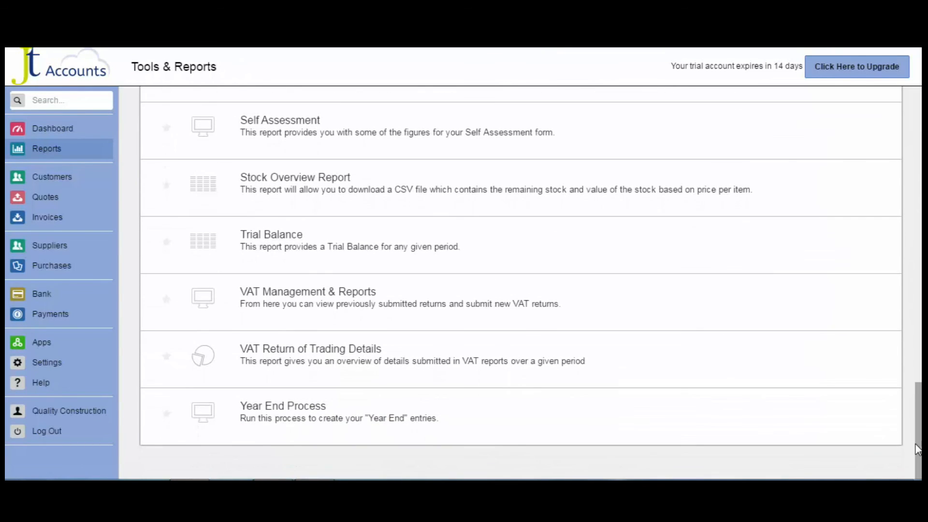
pyautogui.click(278, 293)
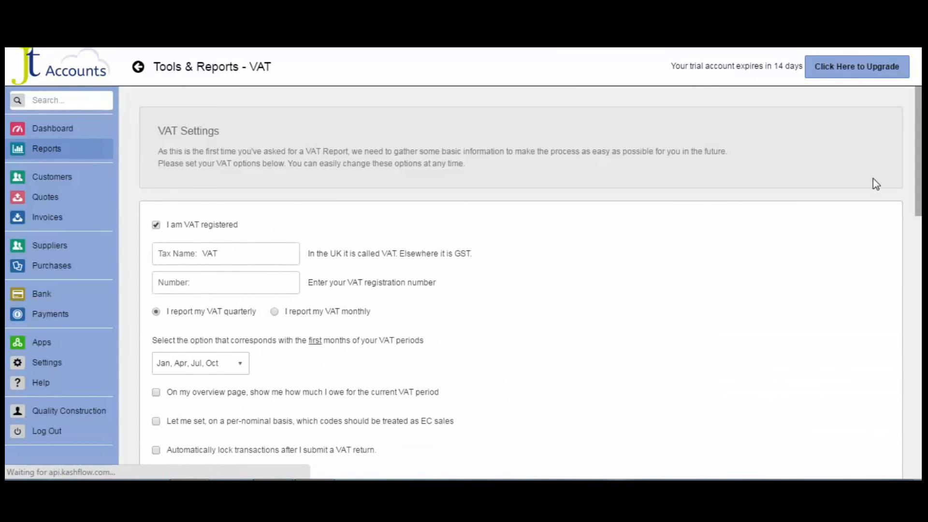
pyautogui.moveTo(918, 154); pyautogui.dragTo(918, 415)
pyautogui.click(156, 373)
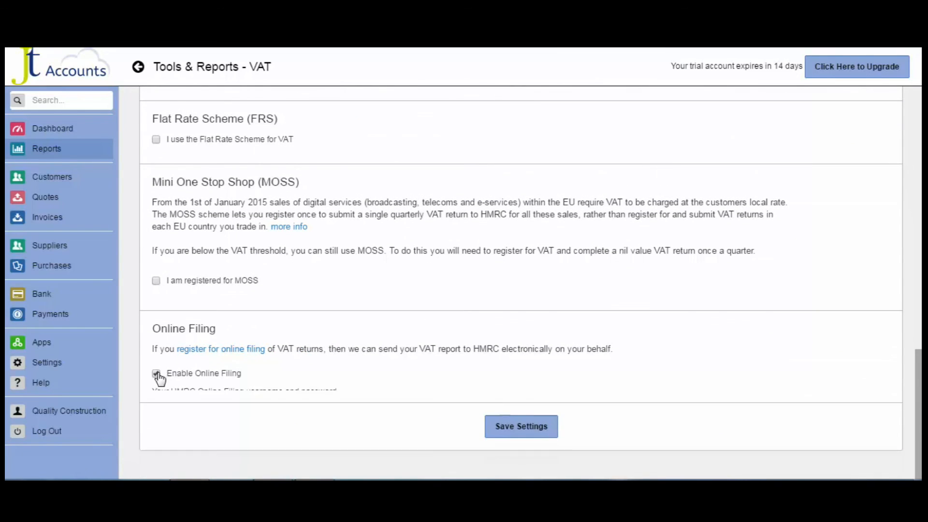
pyautogui.scroll(-3, 661, 386)
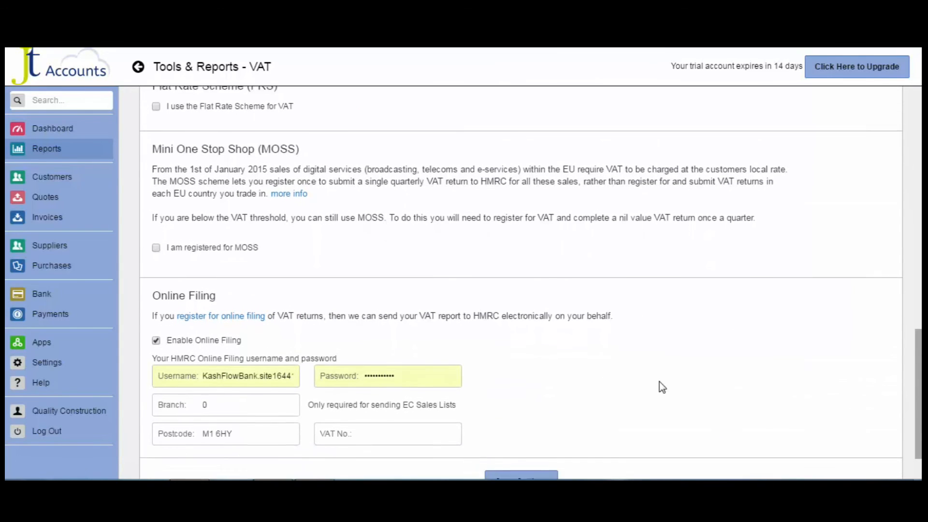
pyautogui.click(534, 432)
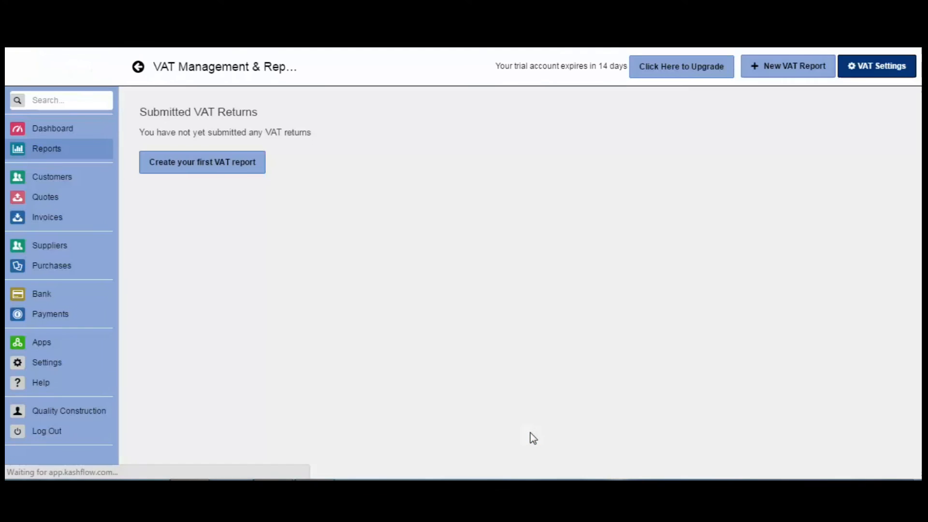
# Create the first VAT report, review boxes 1 to 9 for 01/04/2016 to 30/06/2016, and return to the dashboard
pyautogui.click(188, 167)
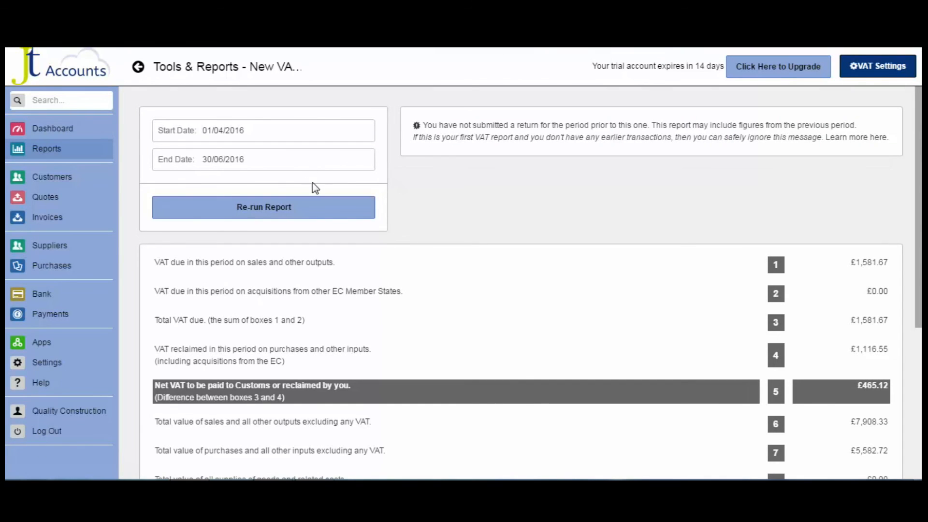
pyautogui.scroll(-1, 918, 232)
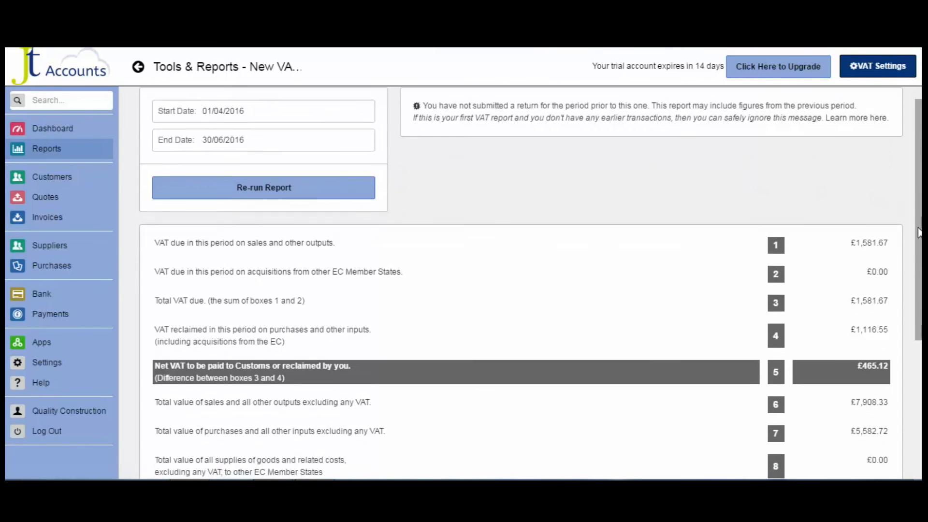
pyautogui.scroll(-2, 919, 232)
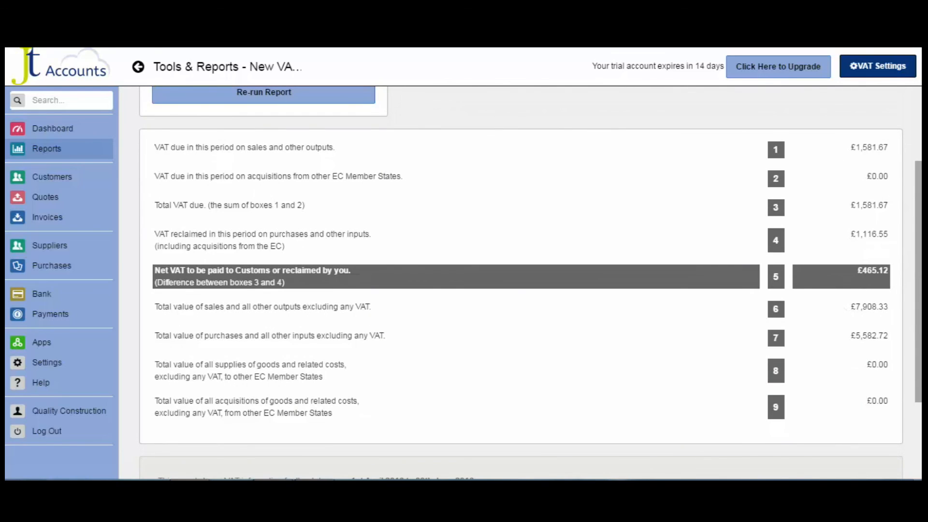
pyautogui.scroll(-3, 531, 282)
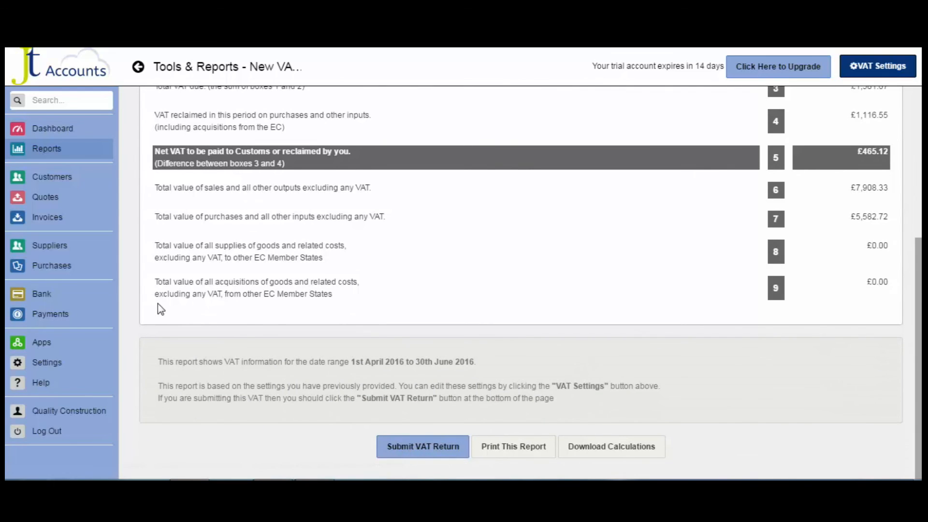
pyautogui.click(72, 130)
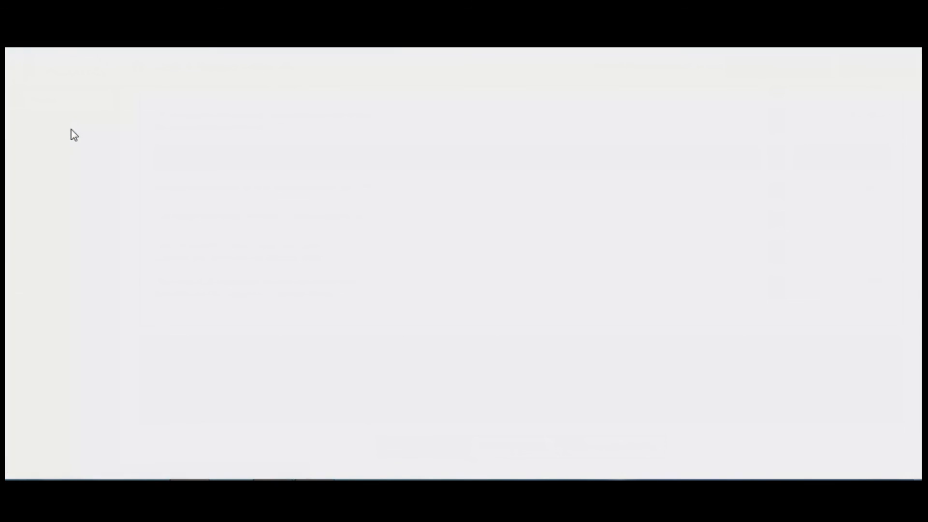